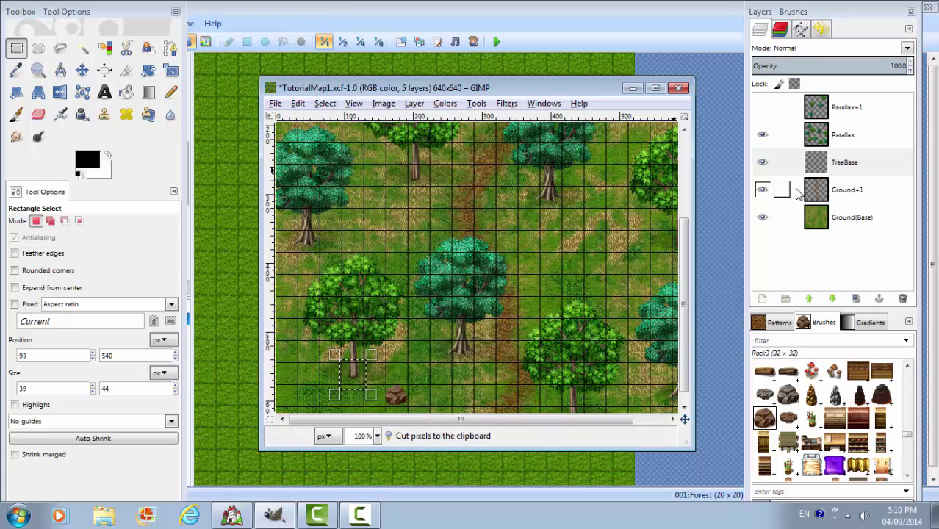
# - Cut the first selected trunk base from Parallax and anchor it in place on TreeBase
pyautogui.click(793, 137)
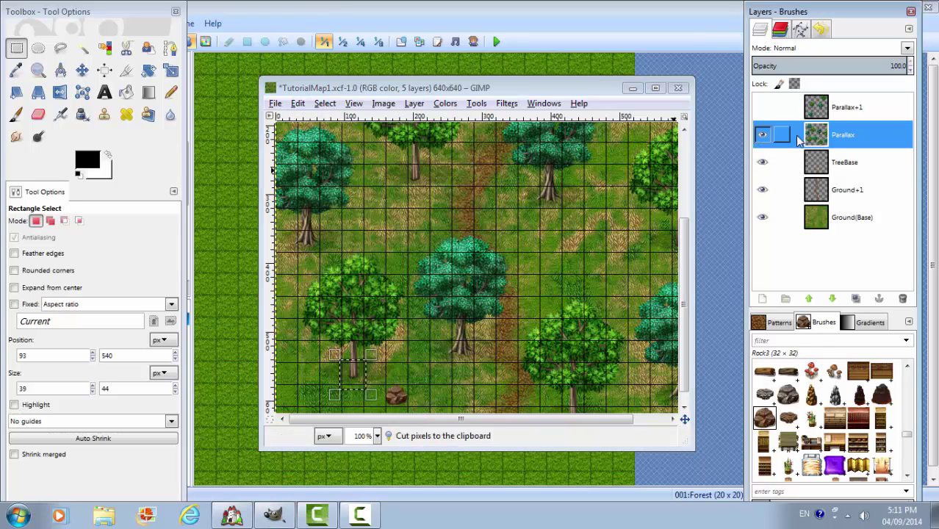
pyautogui.click(298, 104)
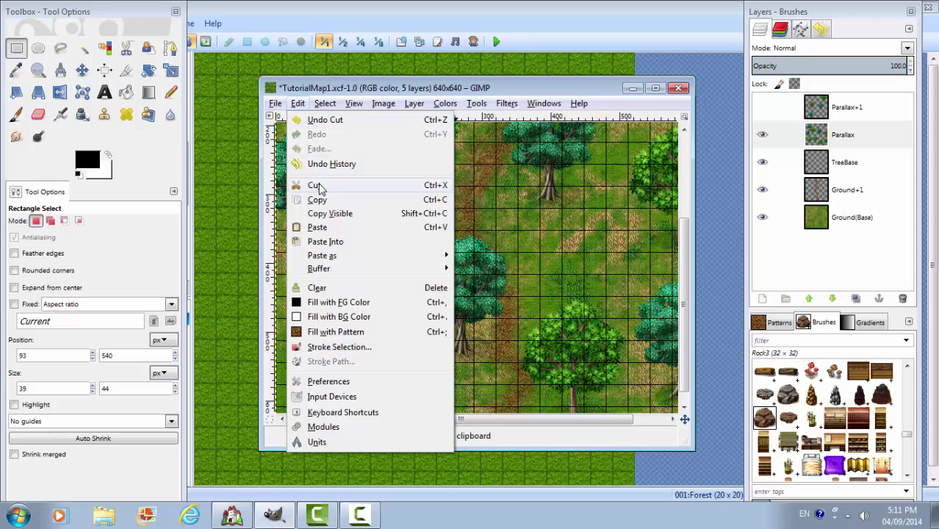
pyautogui.click(314, 185)
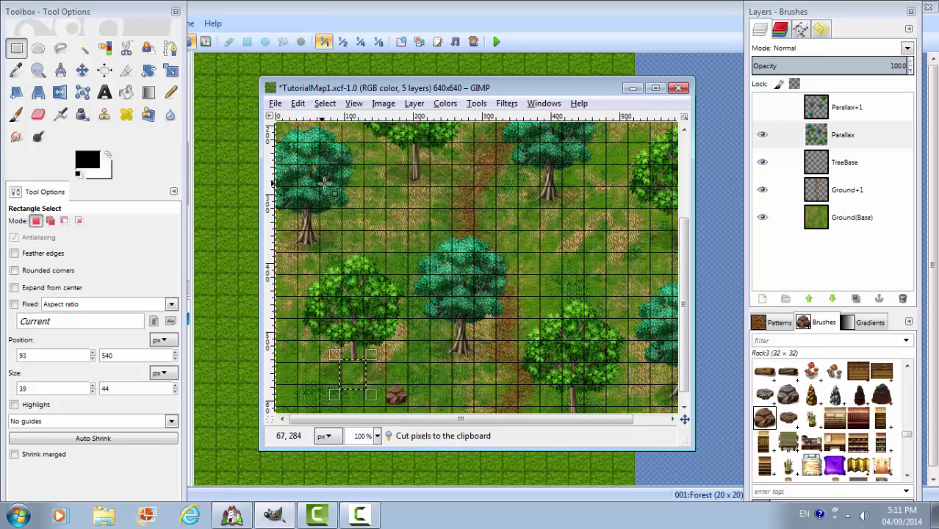
pyautogui.click(794, 166)
pyautogui.hotkey('ctrl', 'v')
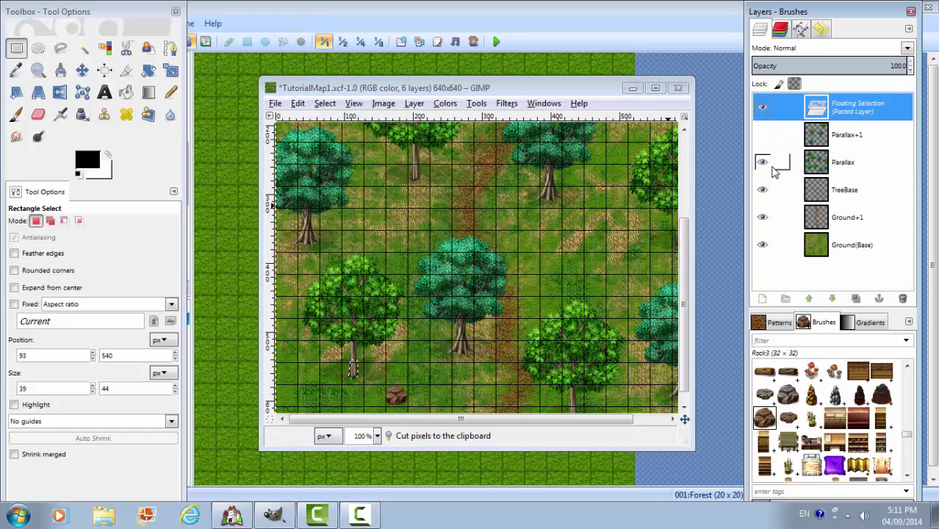
pyautogui.click(432, 366)
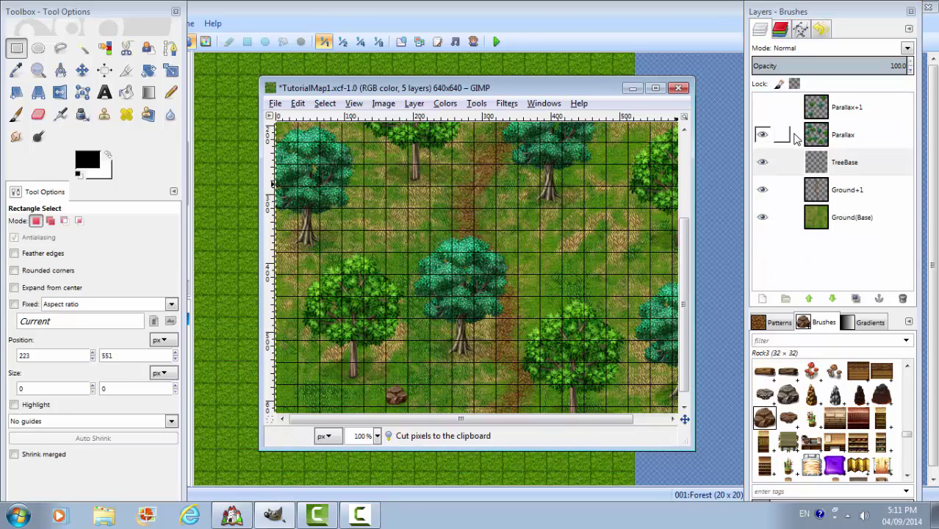
# - Move the centre tree's trunk base from Parallax onto TreeBase, keeping its position
pyautogui.click(795, 138)
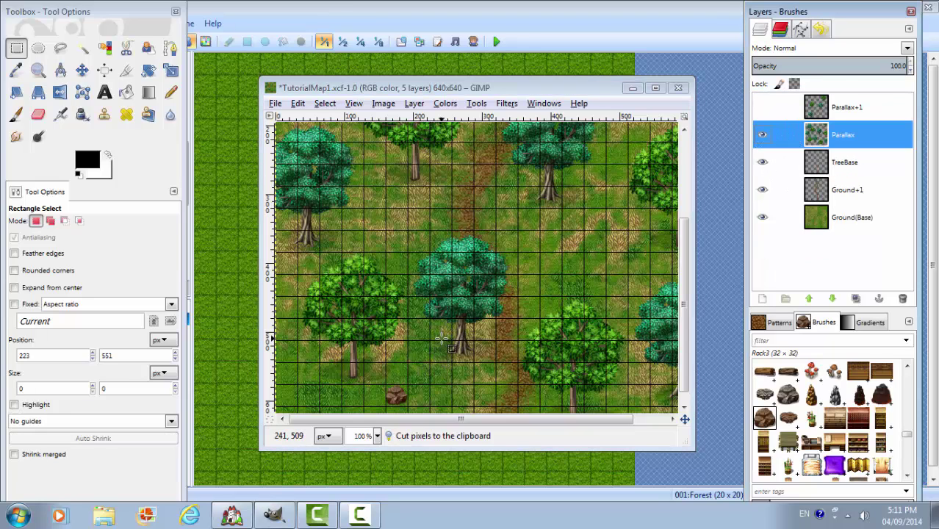
pyautogui.moveTo(441, 338); pyautogui.dragTo(480, 367)
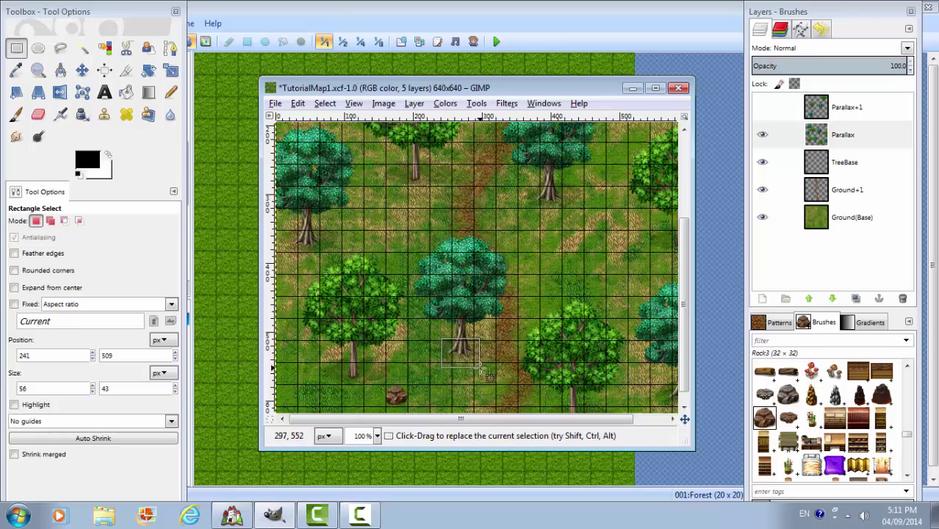
pyautogui.click(298, 104)
pyautogui.click(294, 184)
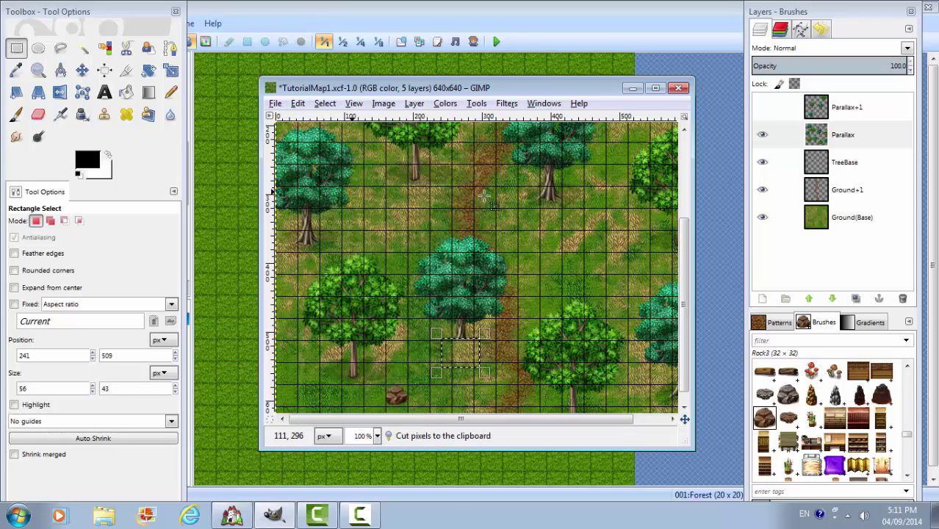
pyautogui.click(795, 169)
pyautogui.hotkey('ctrl', 'v')
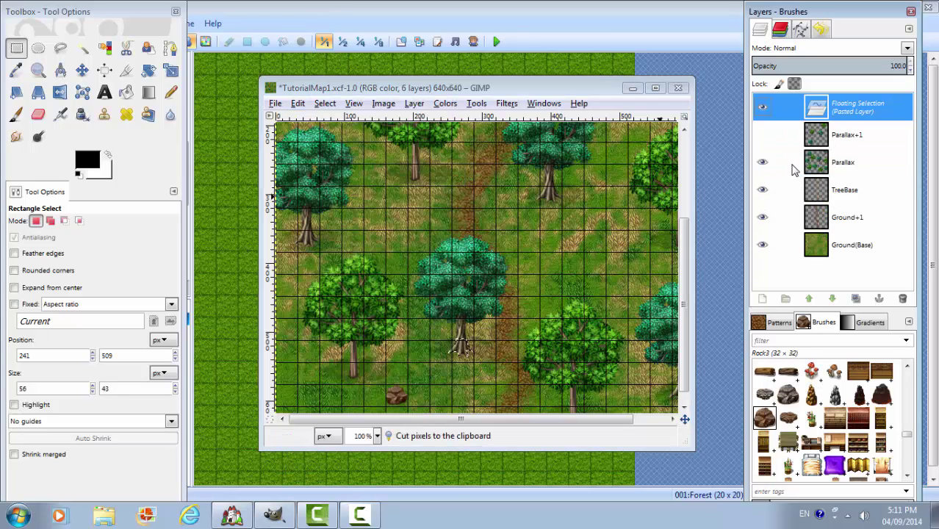
pyautogui.click(572, 236)
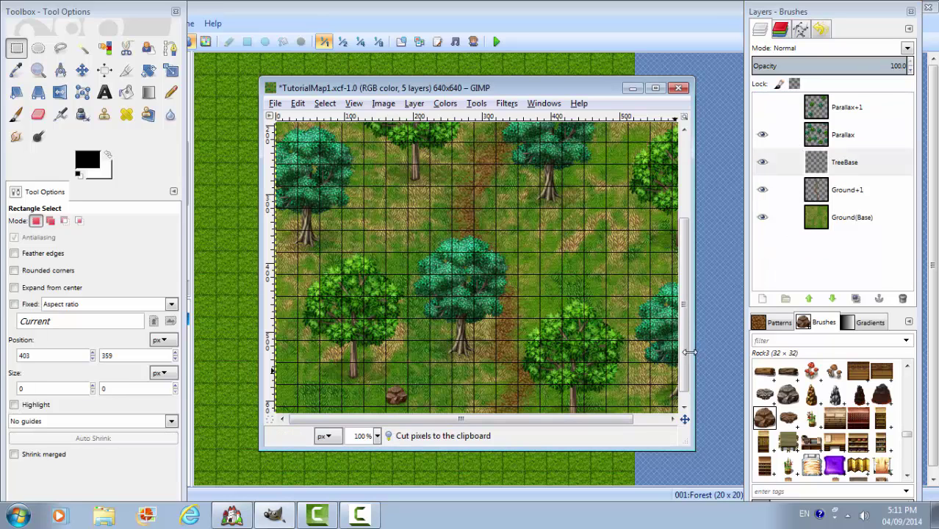
pyautogui.scroll(1, 683, 329)
pyautogui.scroll(3, 683, 328)
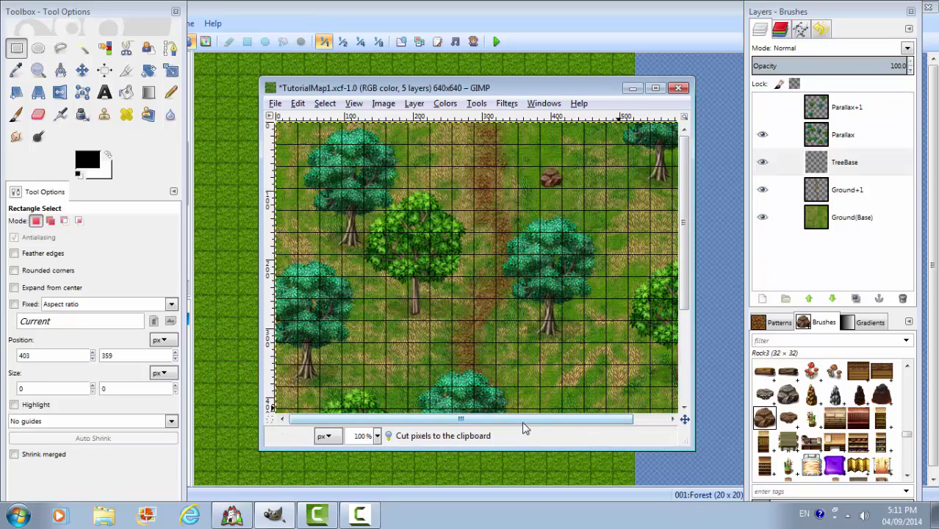
pyautogui.hscroll(1, 558, 420)
pyautogui.hscroll(1, 561, 426)
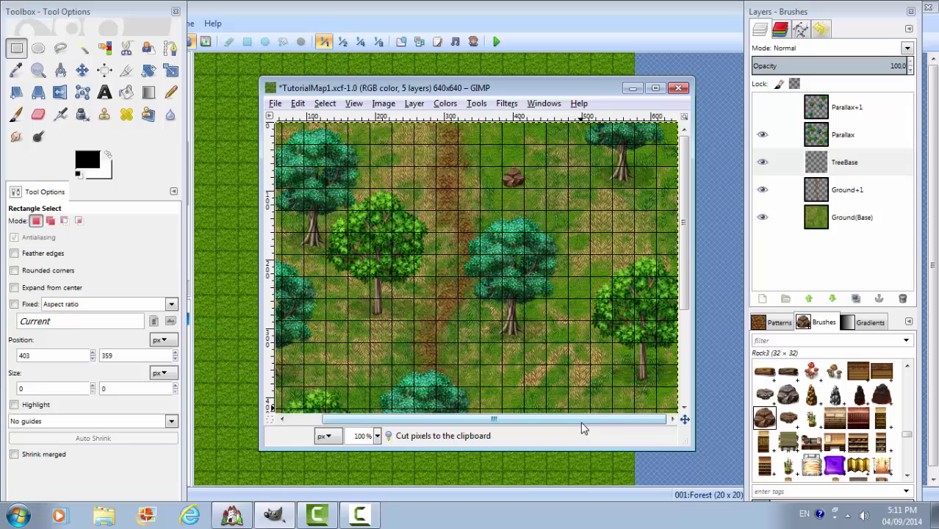
# - Move the middle tree's trunk base from Parallax onto TreeBase and anchor it
pyautogui.click(797, 141)
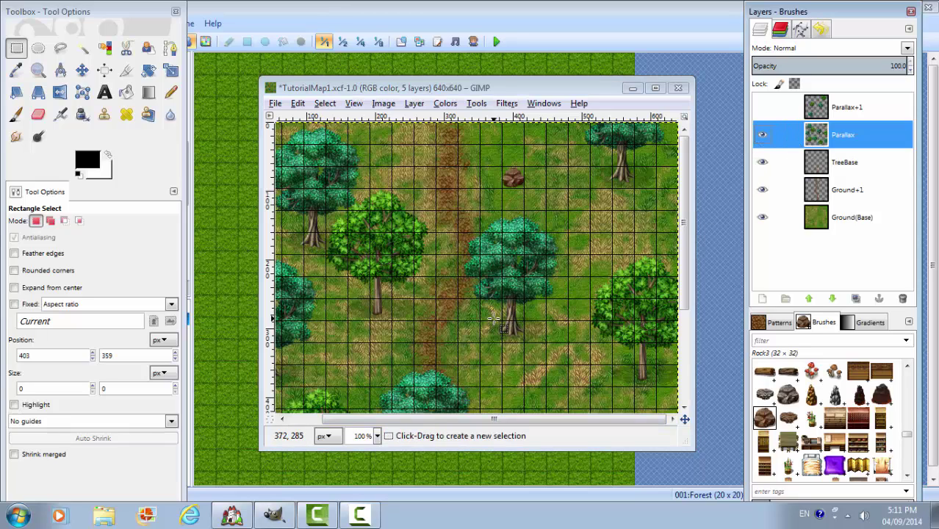
pyautogui.moveTo(494, 318); pyautogui.dragTo(530, 350)
pyautogui.click(297, 104)
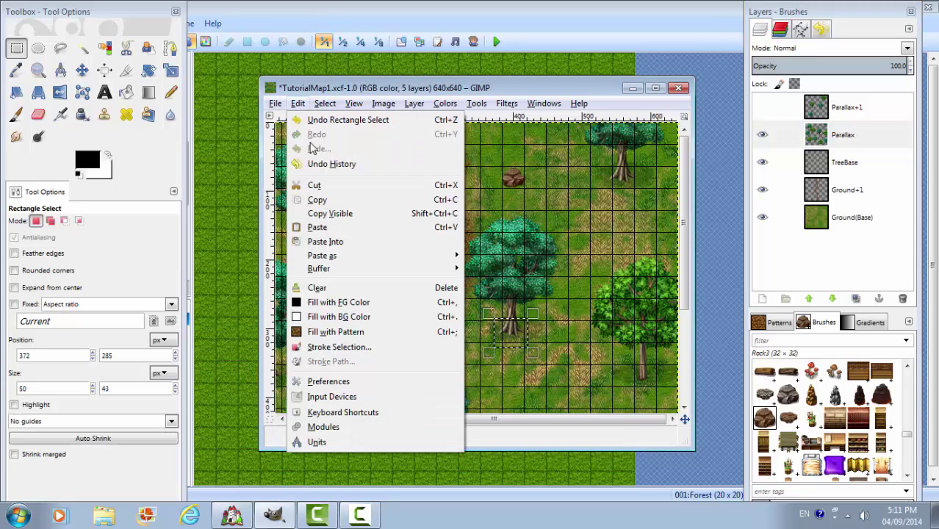
pyautogui.click(314, 185)
pyautogui.click(797, 166)
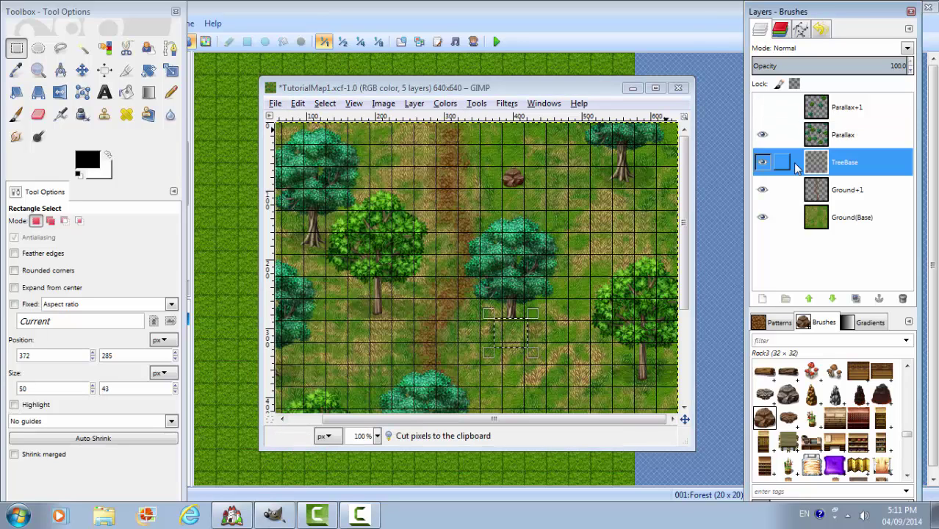
pyautogui.hotkey('ctrl', 'v')
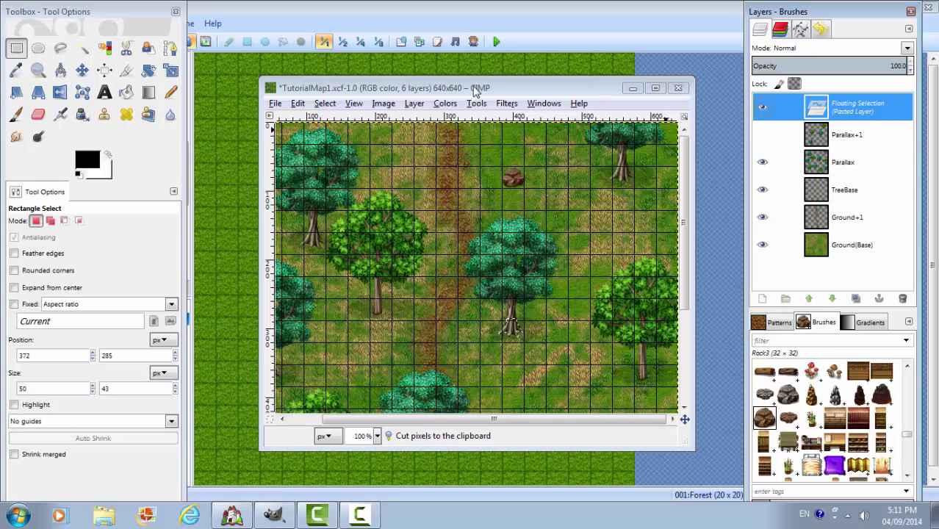
pyautogui.click(605, 182)
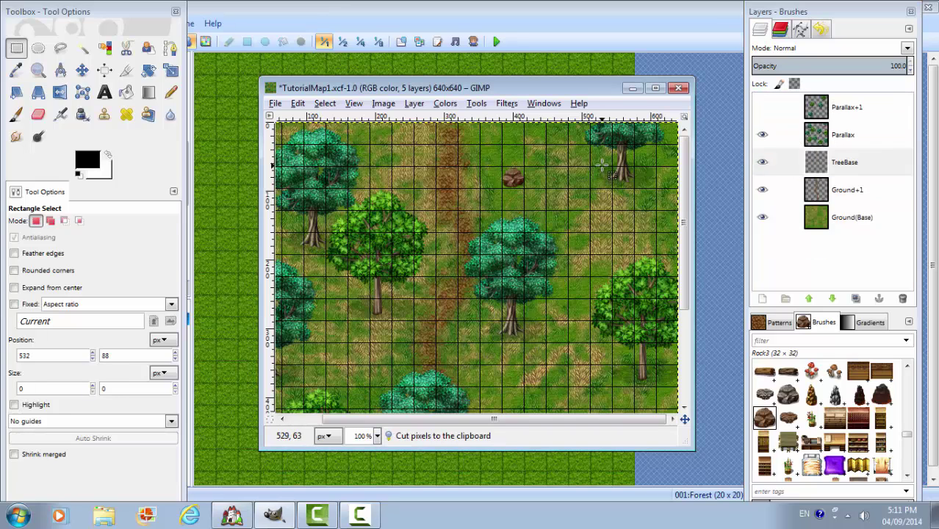
# - Cut the top-right tree's trunk base from Parallax and paste it into TreeBase
pyautogui.click(797, 141)
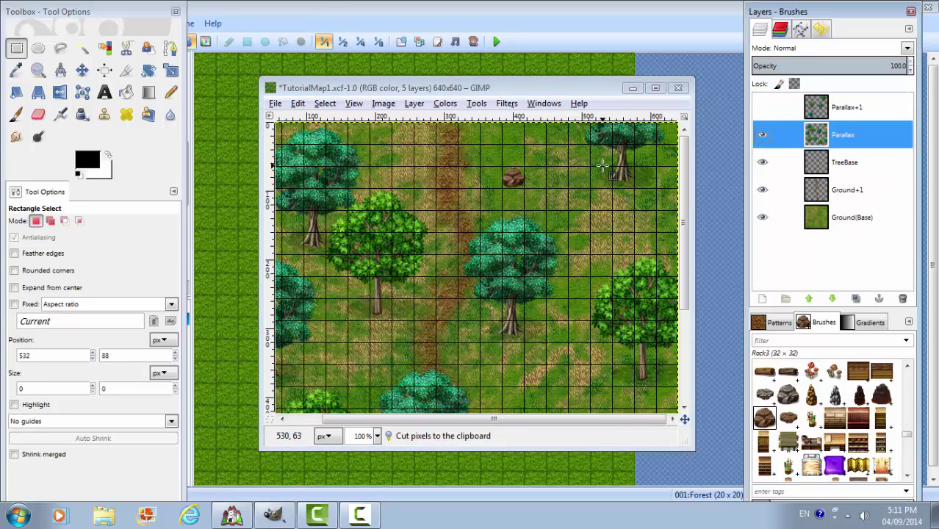
pyautogui.moveTo(602, 166); pyautogui.dragTo(644, 194)
pyautogui.click(298, 104)
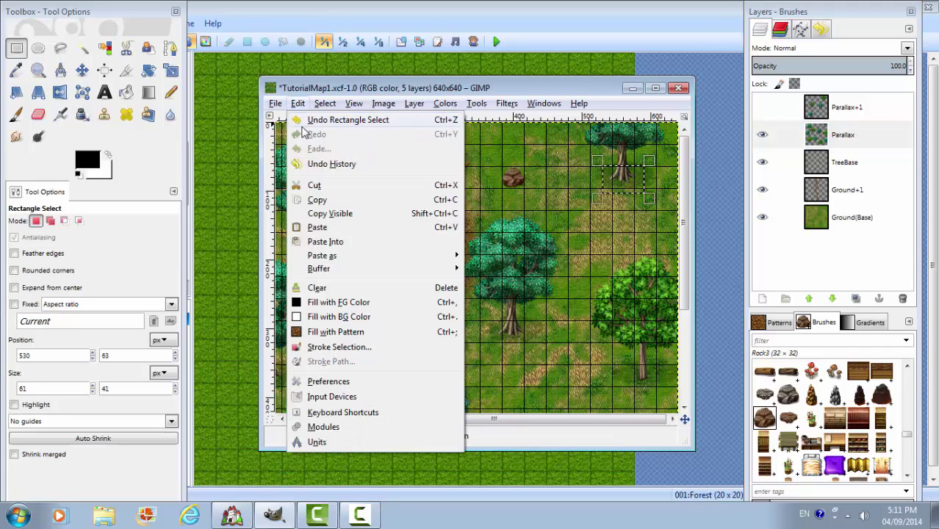
pyautogui.click(308, 186)
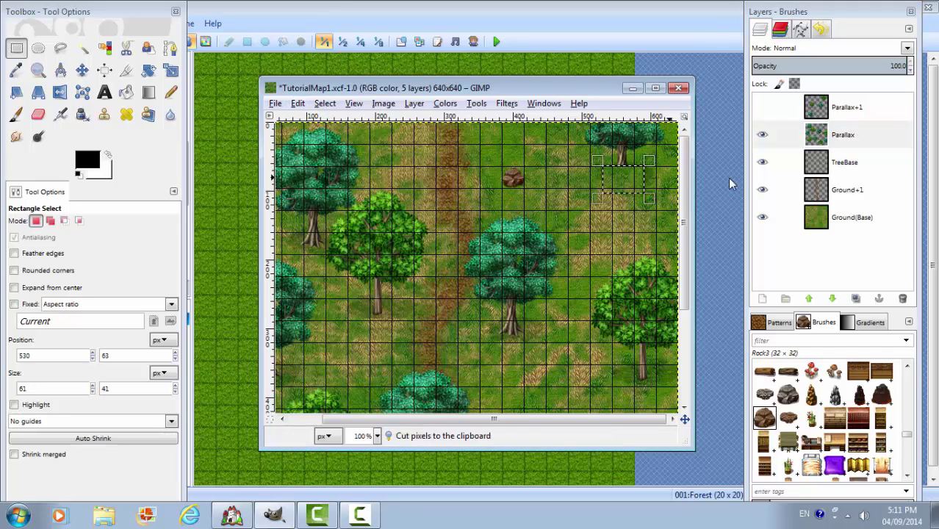
pyautogui.click(804, 165)
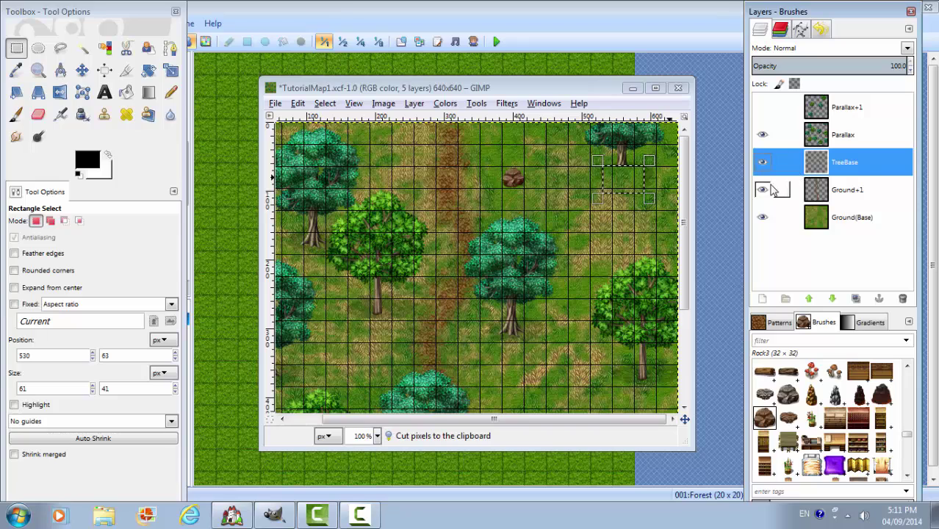
pyautogui.hotkey('ctrl', 'v')
# - Anchor the top-right trunk, then move the right tree's trunk base onto TreeBase
pyautogui.click(619, 225)
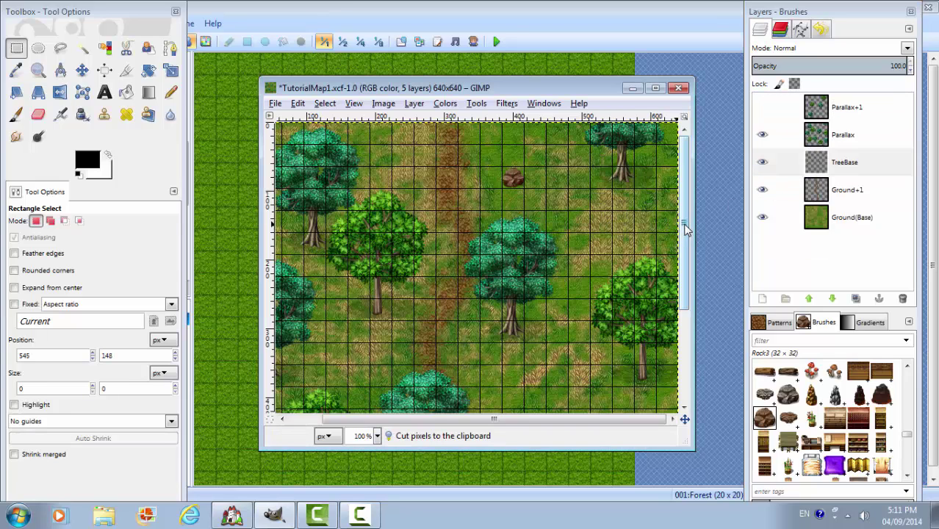
pyautogui.moveTo(685, 230); pyautogui.dragTo(686, 315)
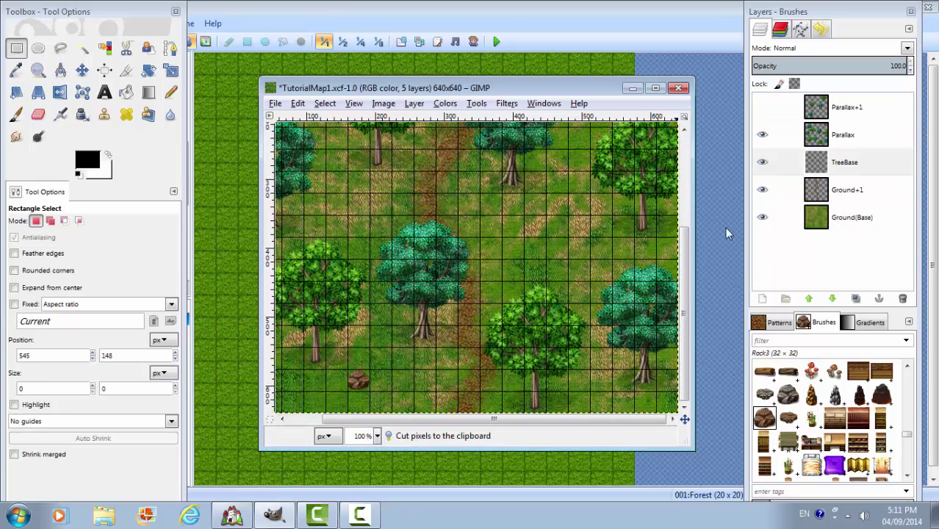
pyautogui.click(799, 142)
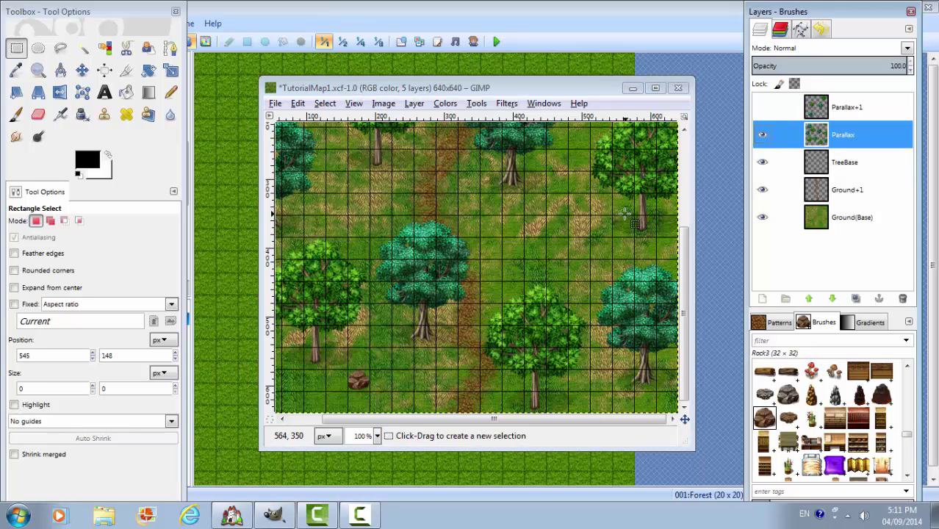
pyautogui.moveTo(618, 215); pyautogui.dragTo(666, 250)
pyautogui.click(297, 103)
pyautogui.click(312, 186)
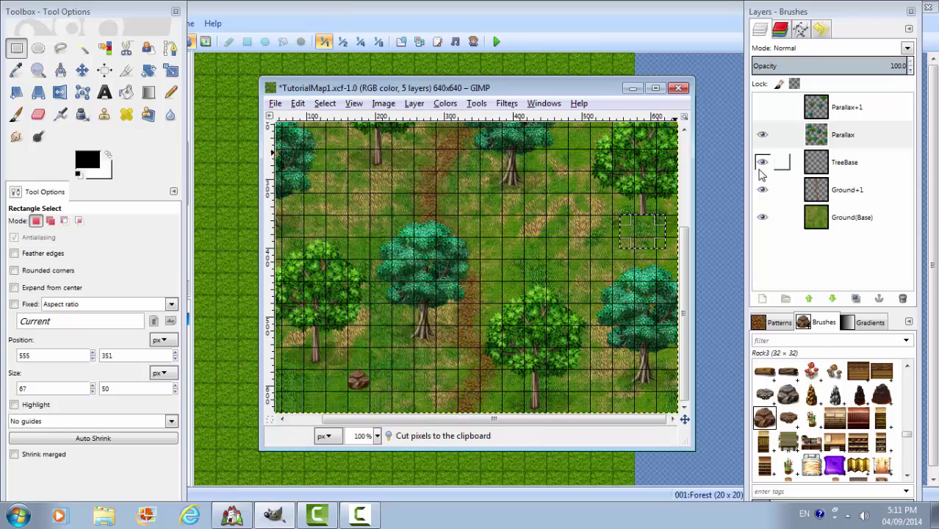
pyautogui.click(797, 168)
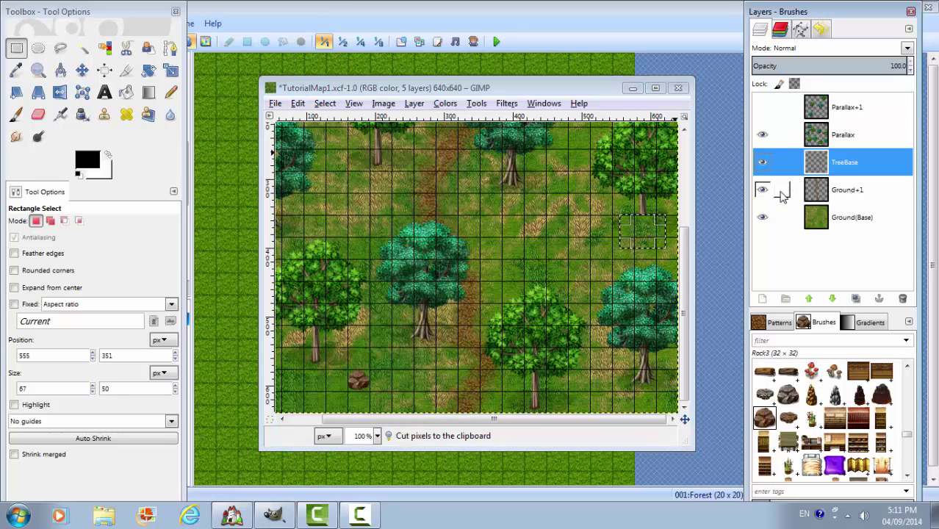
pyautogui.hotkey('ctrl', 'v')
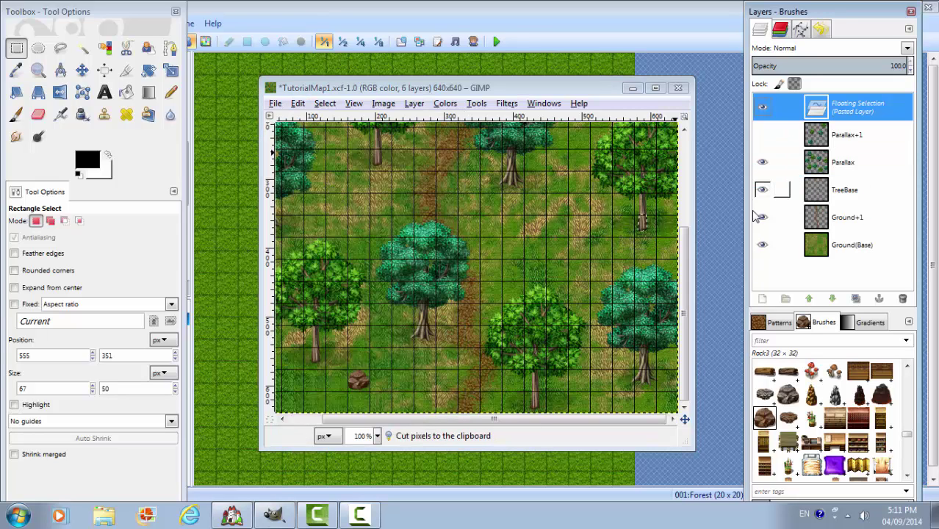
pyautogui.click(583, 244)
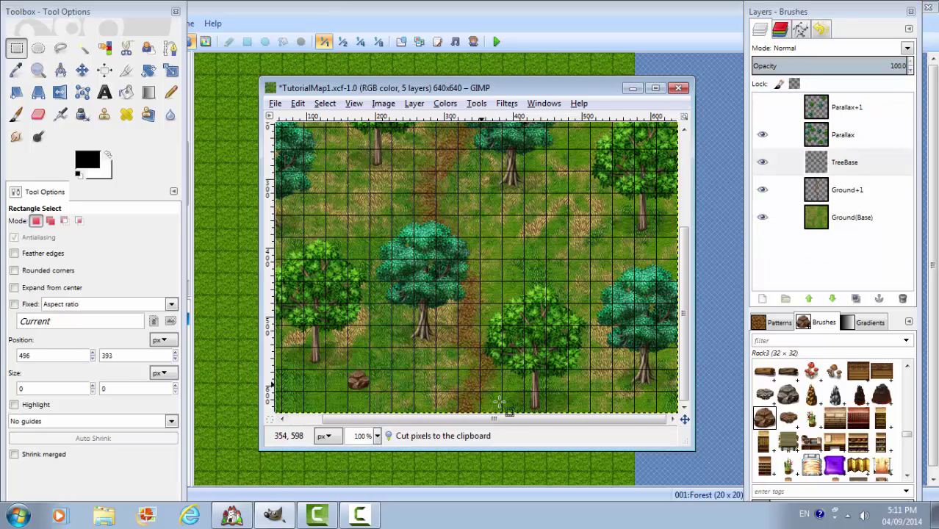
# - Move the bottom tree's trunk base from Parallax onto TreeBase and anchor it
pyautogui.click(788, 140)
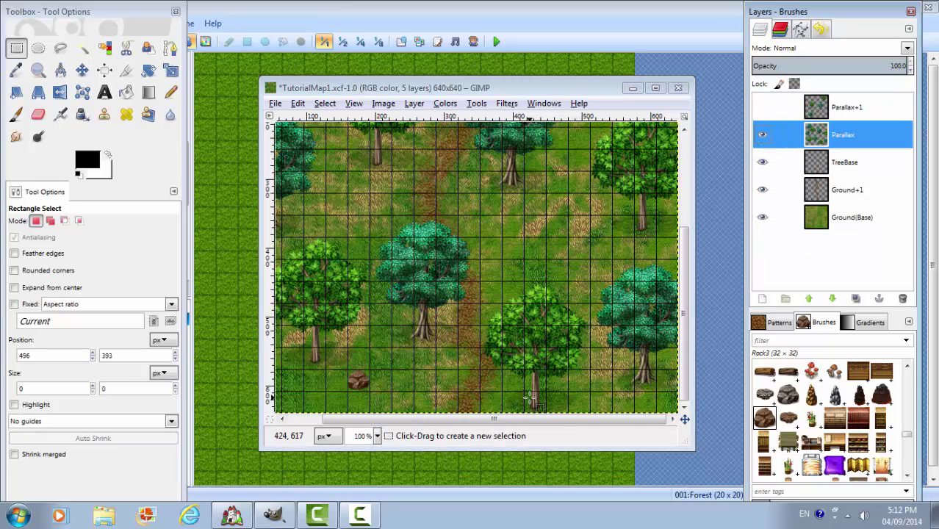
pyautogui.moveTo(517, 392); pyautogui.dragTo(562, 415)
pyautogui.click(298, 104)
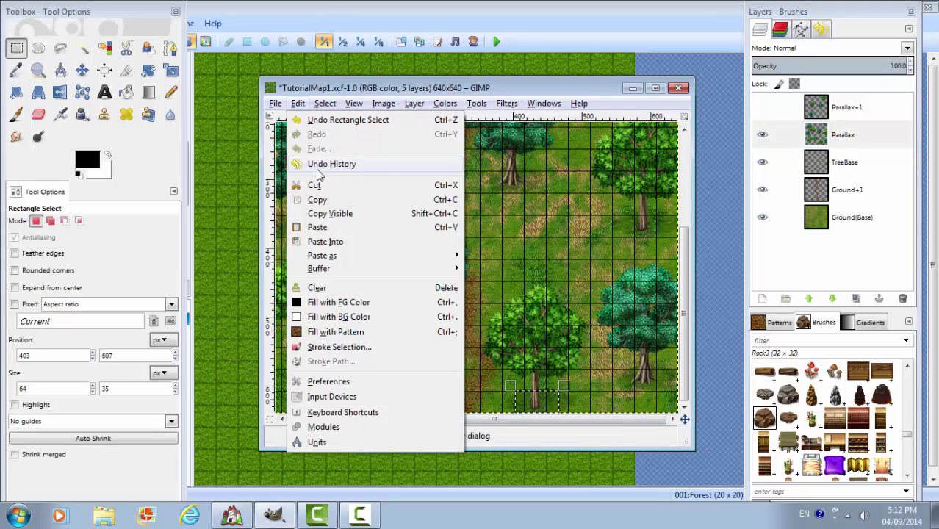
pyautogui.click(317, 187)
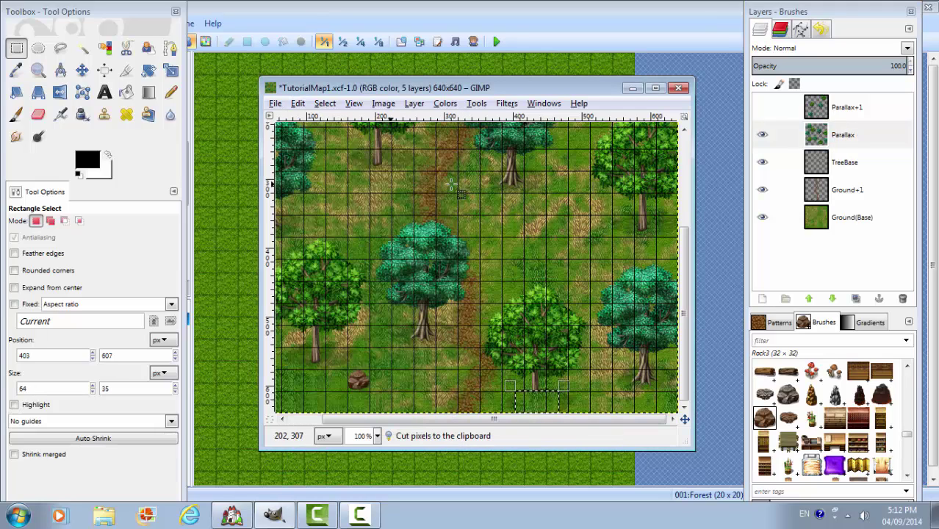
pyautogui.click(799, 166)
pyautogui.hotkey('ctrl', 'v')
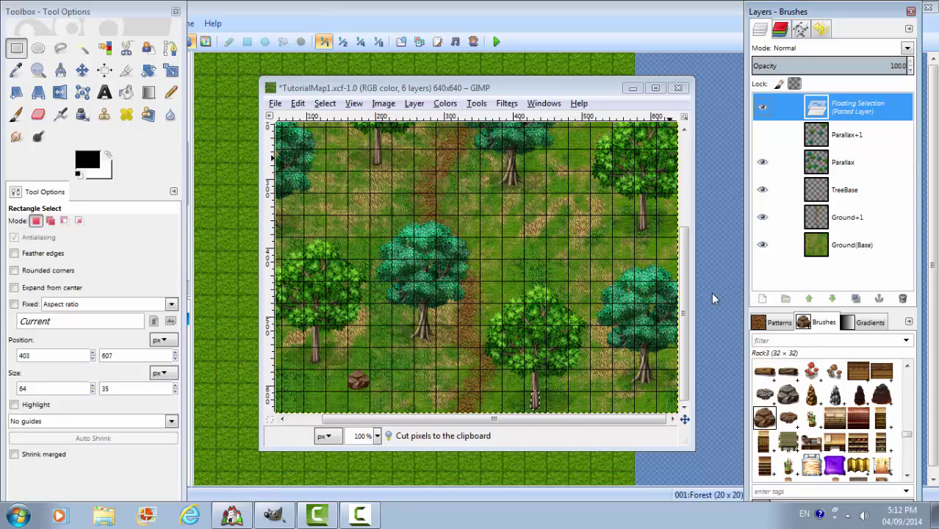
pyautogui.click(615, 365)
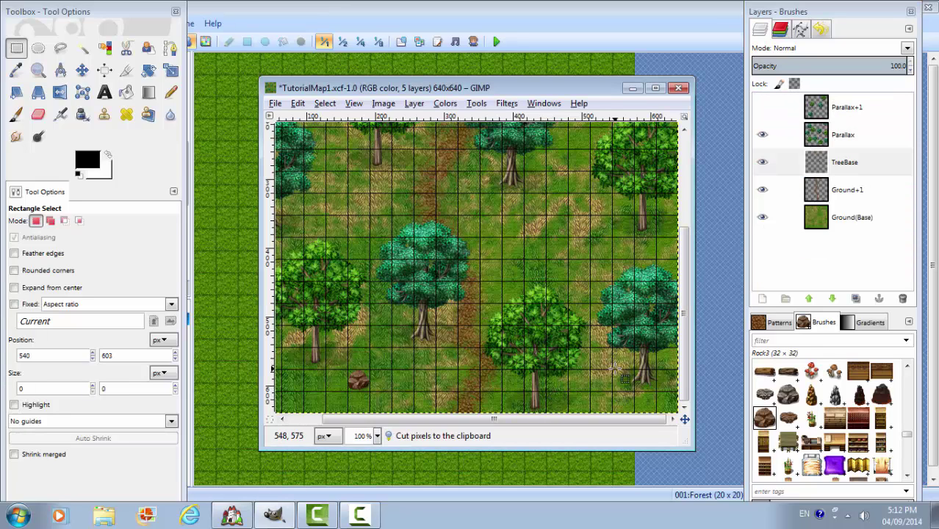
# - Cut the lower-right trunk base from Parallax and paste it into TreeBase
pyautogui.moveTo(615, 367); pyautogui.dragTo(670, 403)
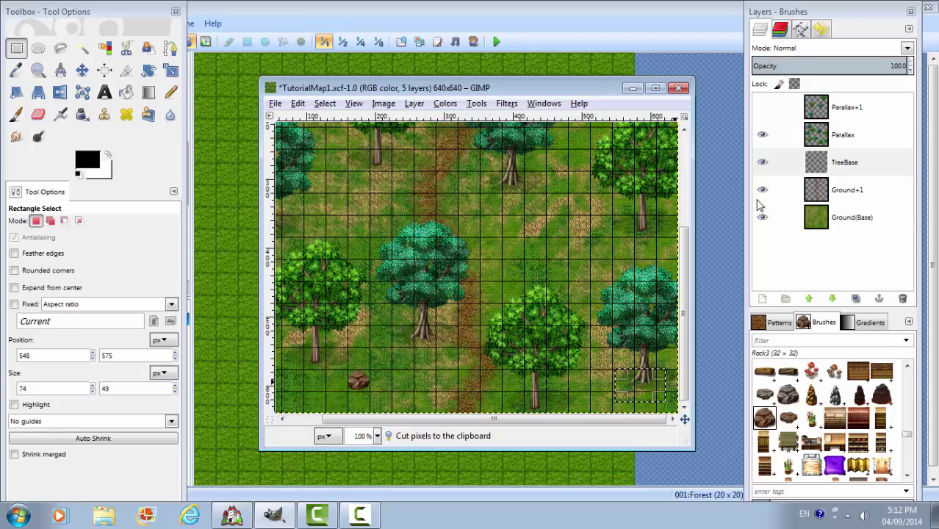
pyautogui.click(812, 136)
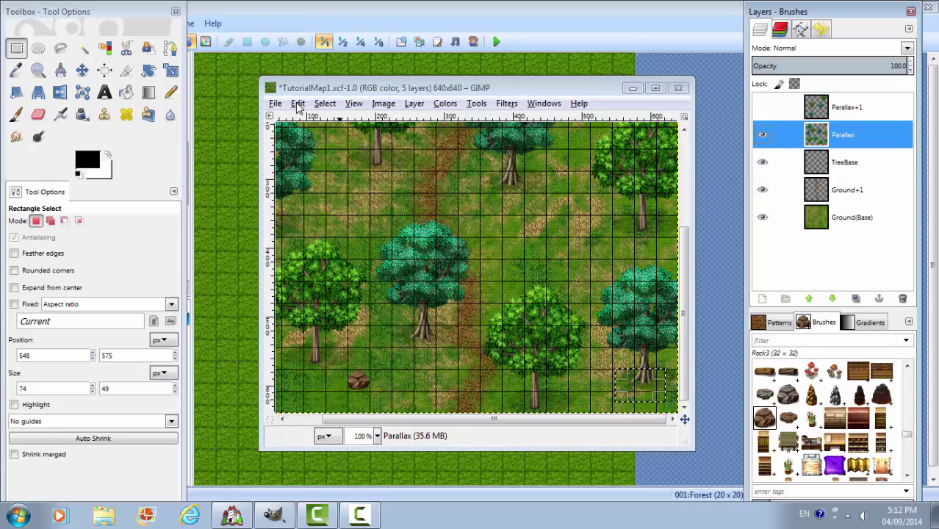
pyautogui.click(297, 102)
pyautogui.click(325, 186)
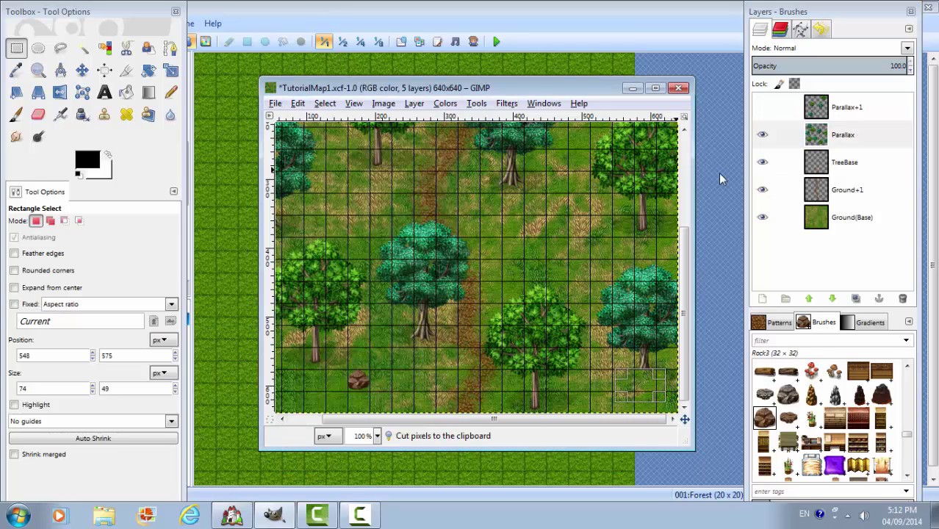
pyautogui.click(803, 169)
pyautogui.hotkey('ctrl', 'v')
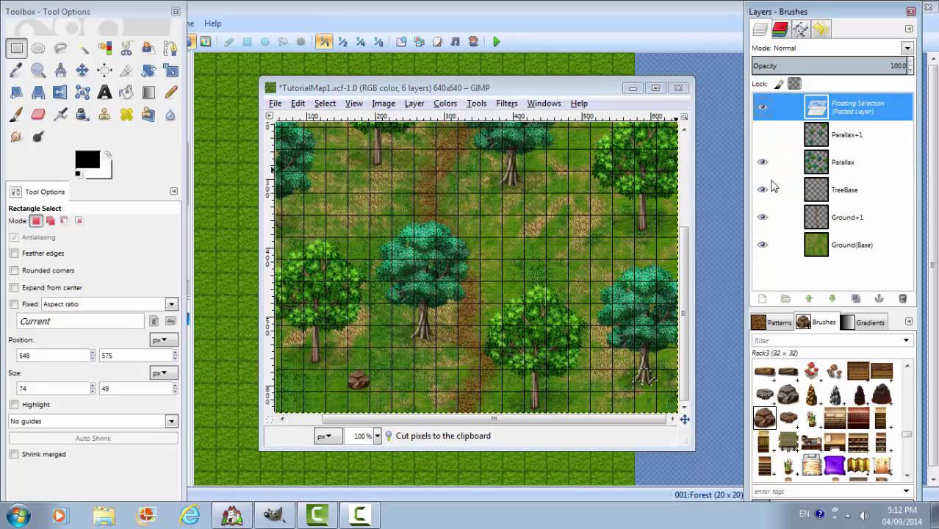
# - Anchor the pasted trunk base on TreeBase and zoom out to view the whole map
pyautogui.click(483, 214)
pyautogui.click(38, 72)
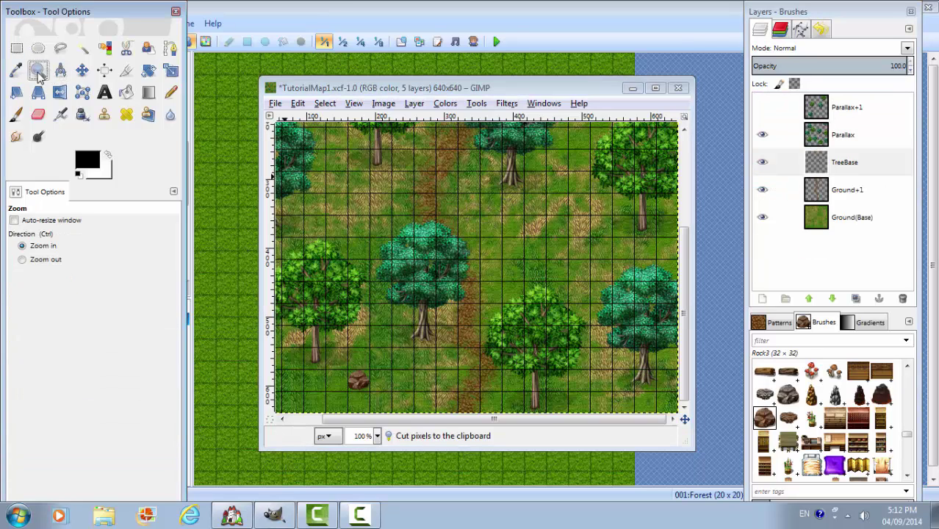
pyautogui.click(23, 259)
pyautogui.click(355, 259)
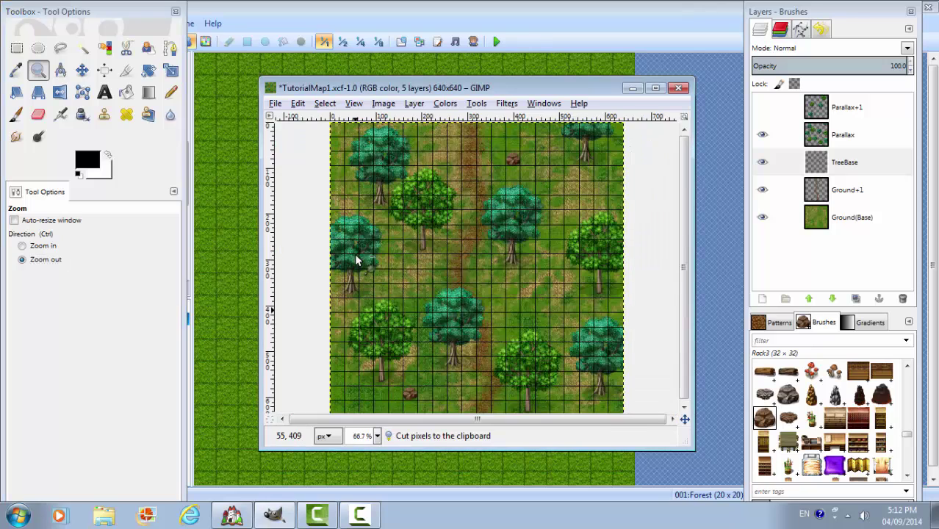
# - Toggle Parallax, TreeBase and Parallax+1 visibility to compare the tree layers
pyautogui.click(761, 135)
pyautogui.click(763, 136)
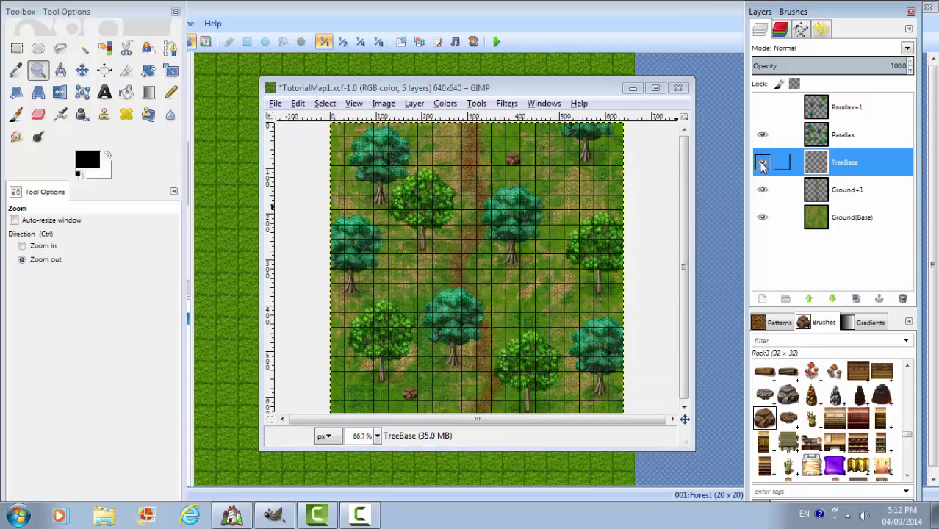
pyautogui.click(762, 165)
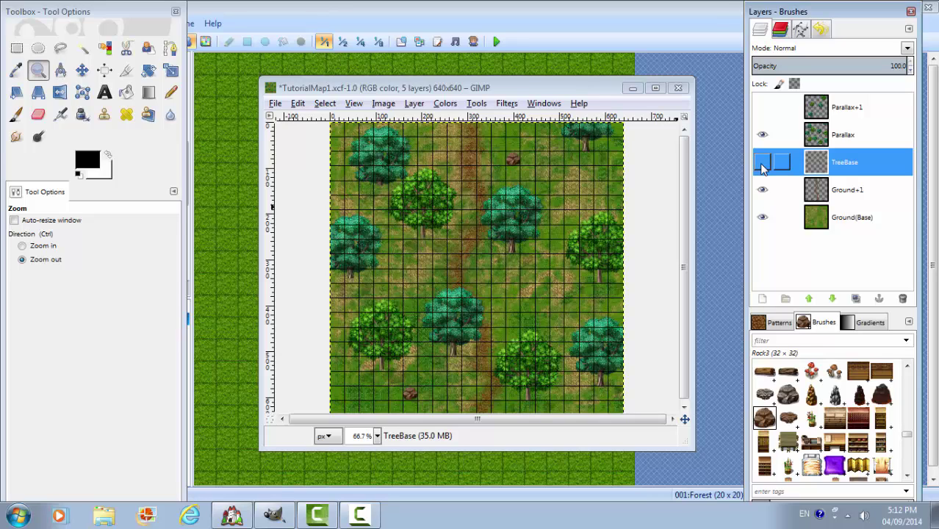
pyautogui.click(762, 165)
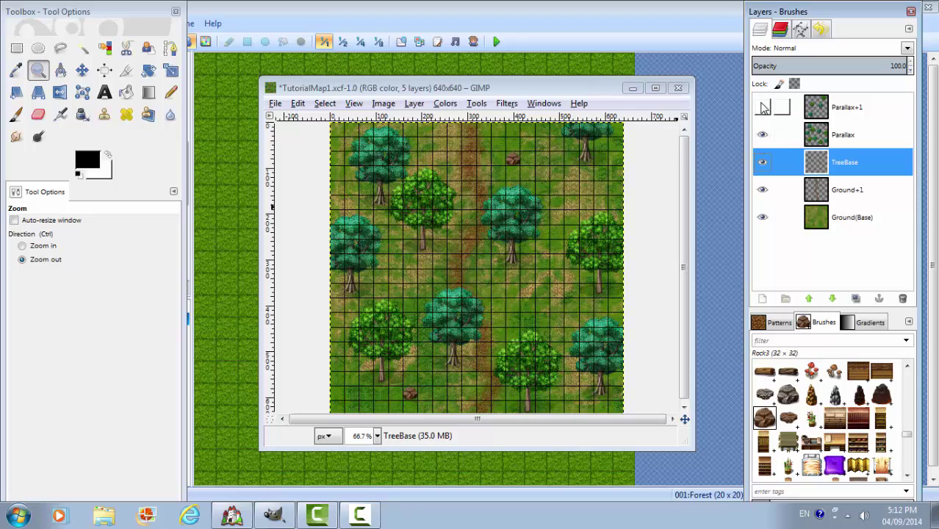
pyautogui.click(763, 108)
pyautogui.click(764, 135)
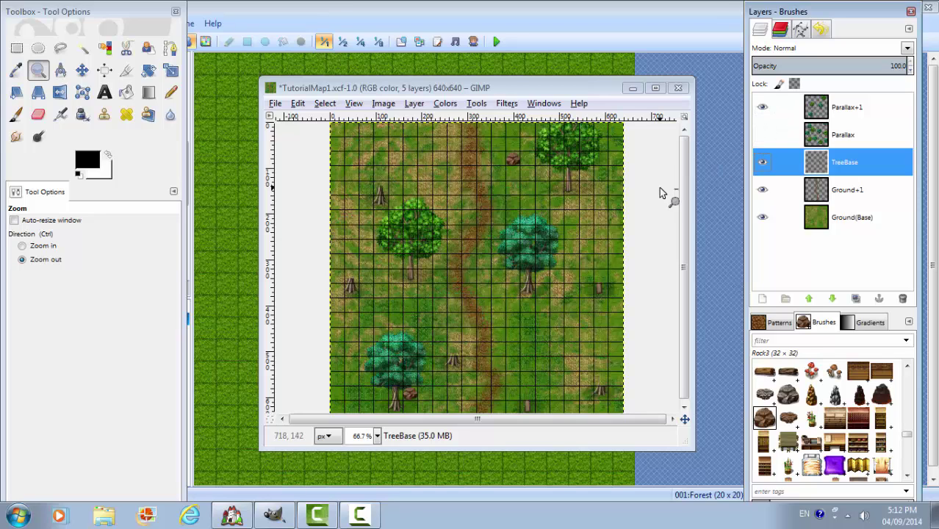
pyautogui.click(763, 136)
pyautogui.click(764, 137)
pyautogui.click(764, 136)
pyautogui.click(764, 136)
pyautogui.click(765, 136)
pyautogui.click(765, 136)
pyautogui.click(764, 136)
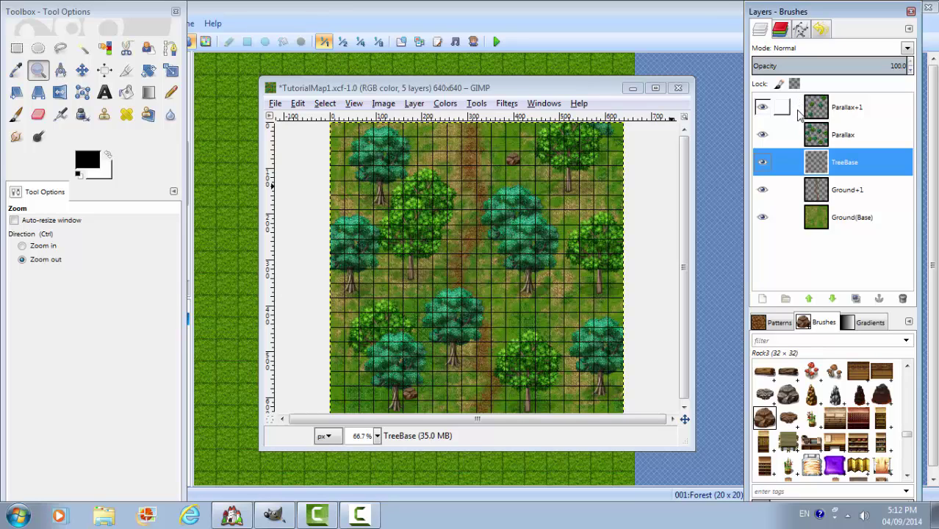
# - Make Parallax+1 the active layer and hide the Parallax layer
pyautogui.click(800, 116)
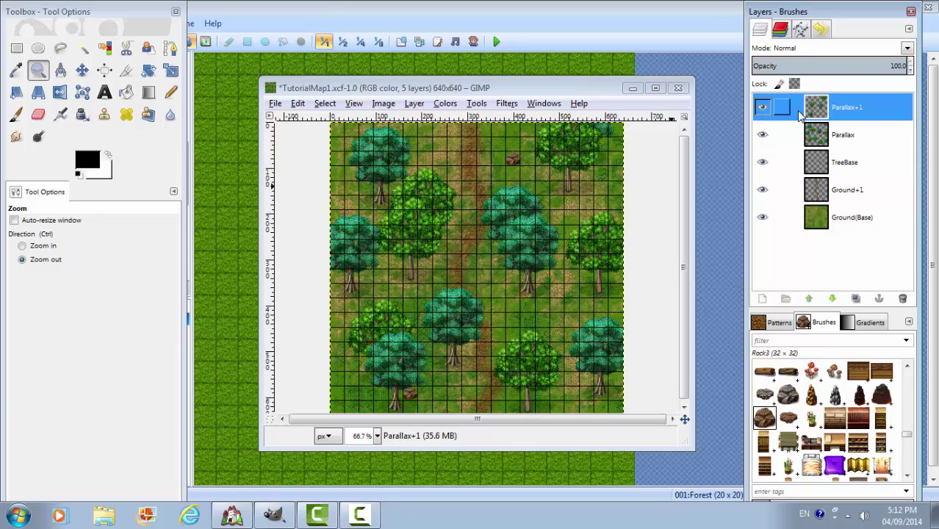
pyautogui.click(764, 137)
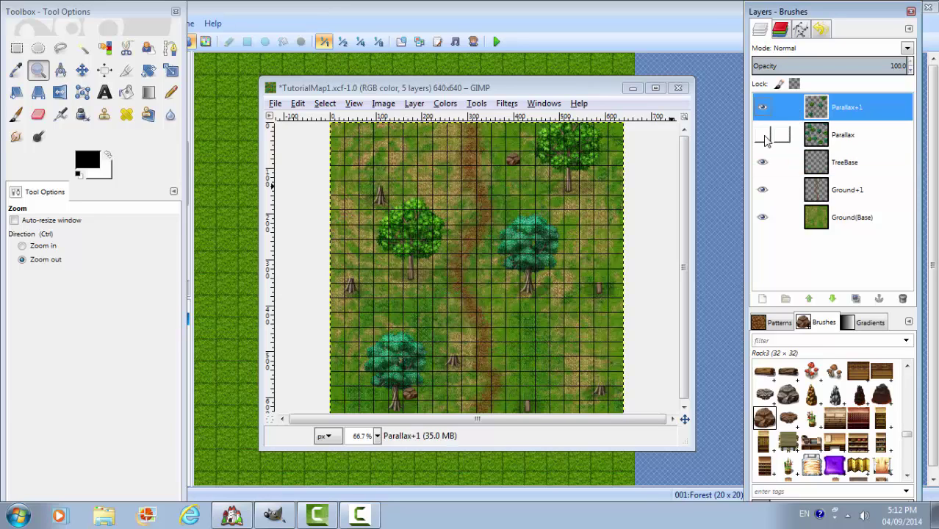
pyautogui.click(19, 50)
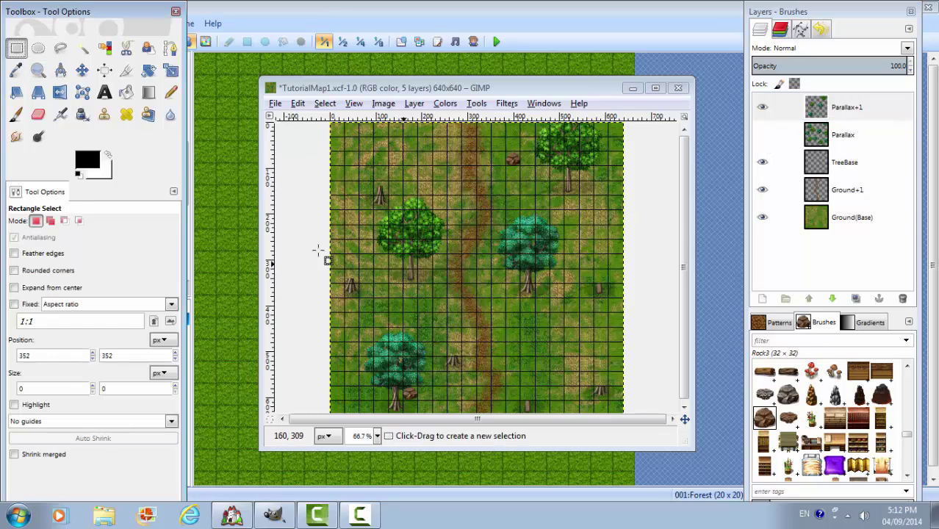
# - Zoom in on the top-left tree and move its trunk base from Parallax+1 to TreeBase
pyautogui.click(38, 70)
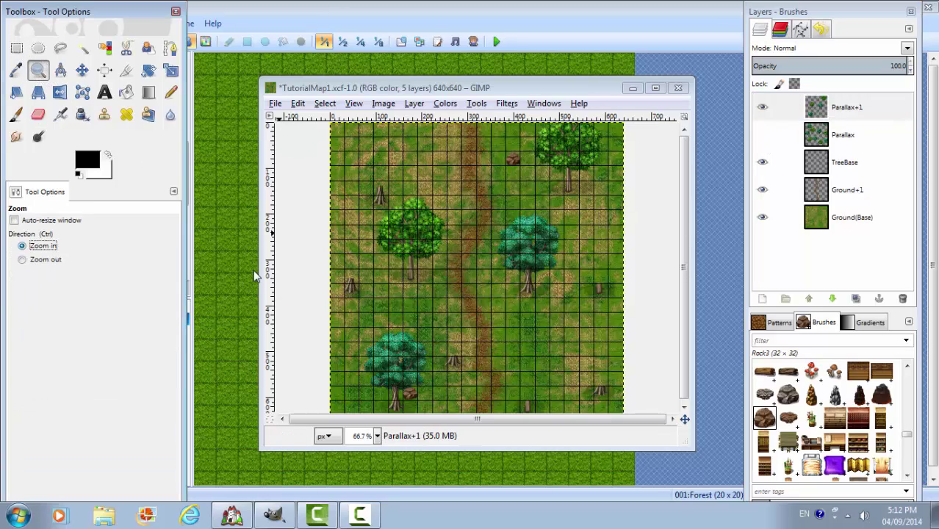
pyautogui.click(407, 278)
pyautogui.click(404, 270)
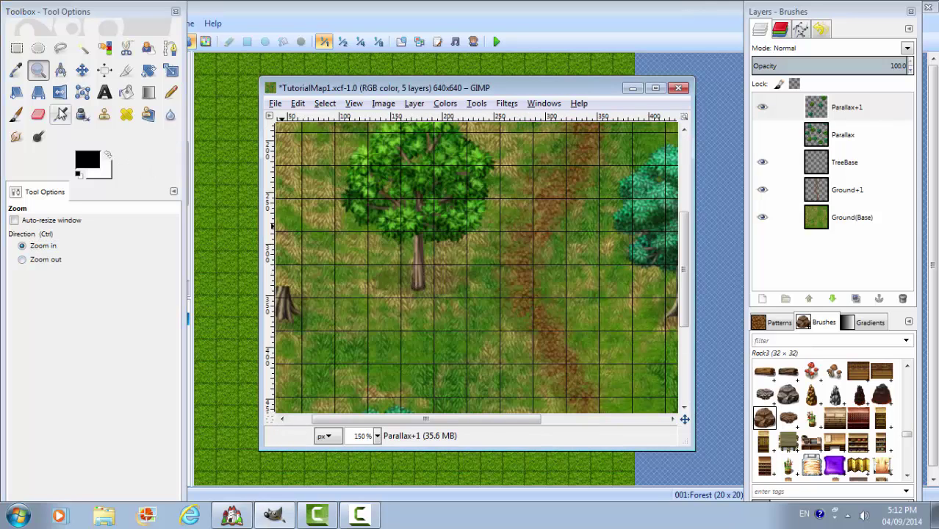
pyautogui.click(16, 48)
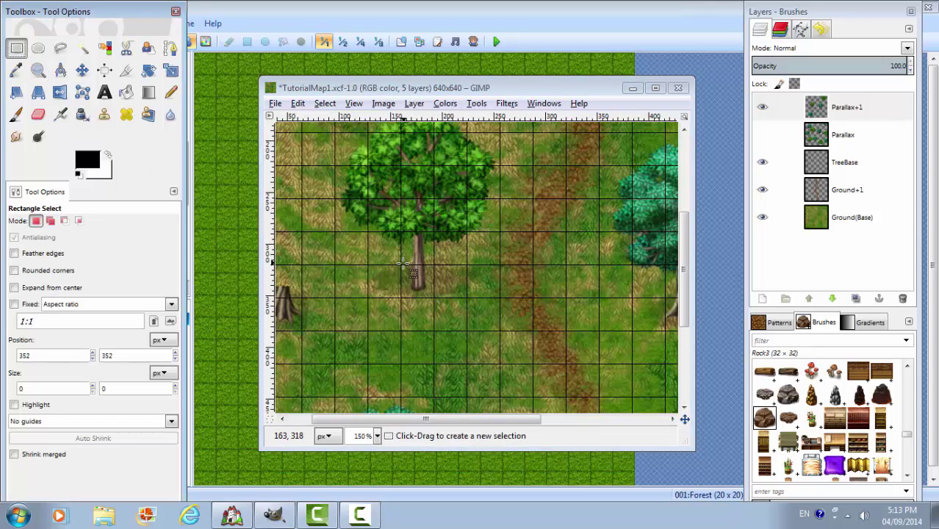
pyautogui.moveTo(392, 265); pyautogui.dragTo(449, 310)
pyautogui.click(299, 103)
pyautogui.click(317, 185)
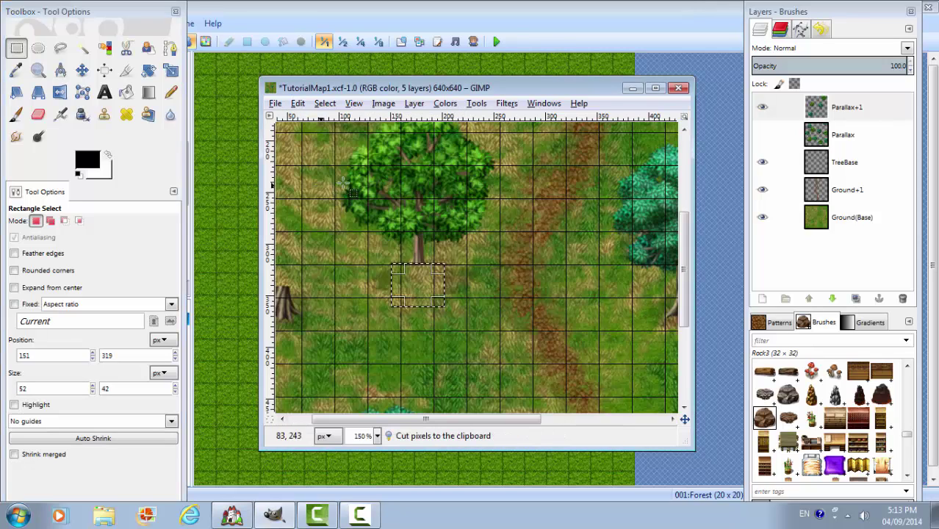
pyautogui.click(792, 166)
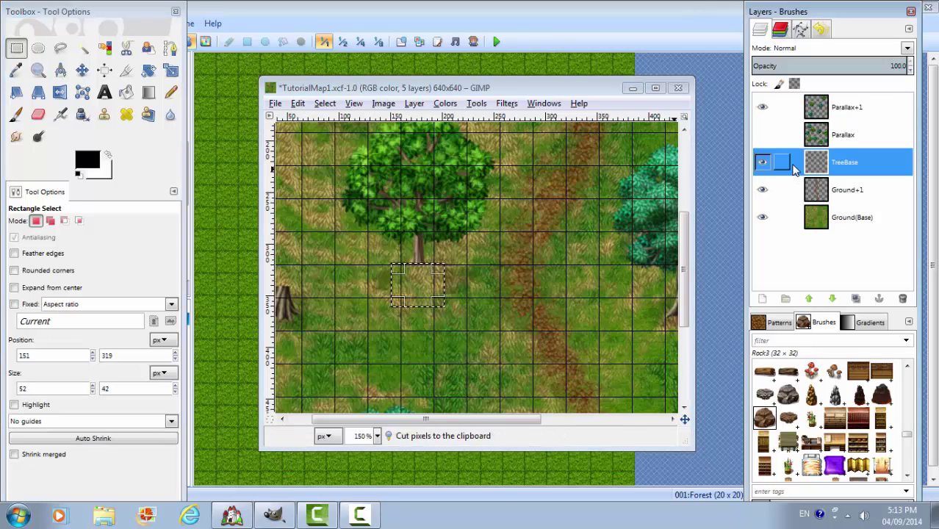
pyautogui.hotkey('ctrl', 'v')
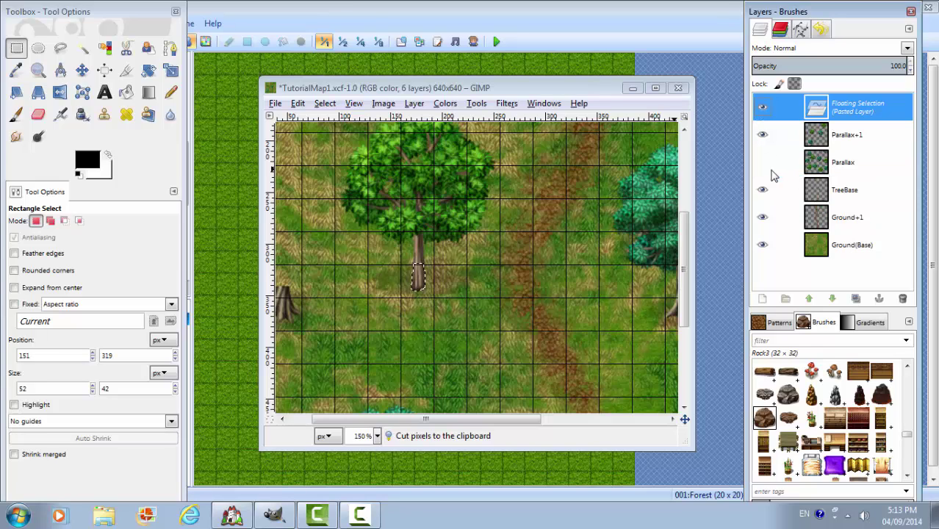
pyautogui.click(526, 296)
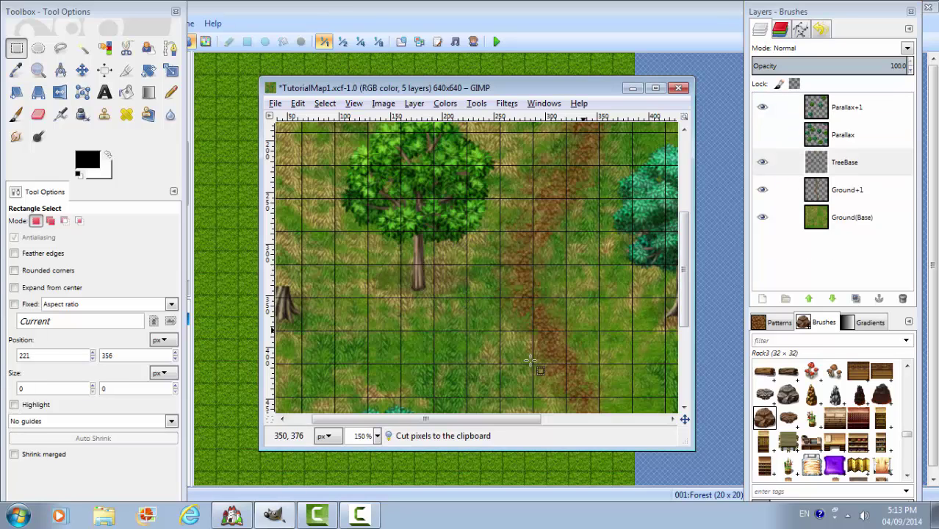
# - Move the lower tree's trunk base from Parallax+1 onto TreeBase and anchor it
pyautogui.moveTo(438, 420); pyautogui.dragTo(416, 419)
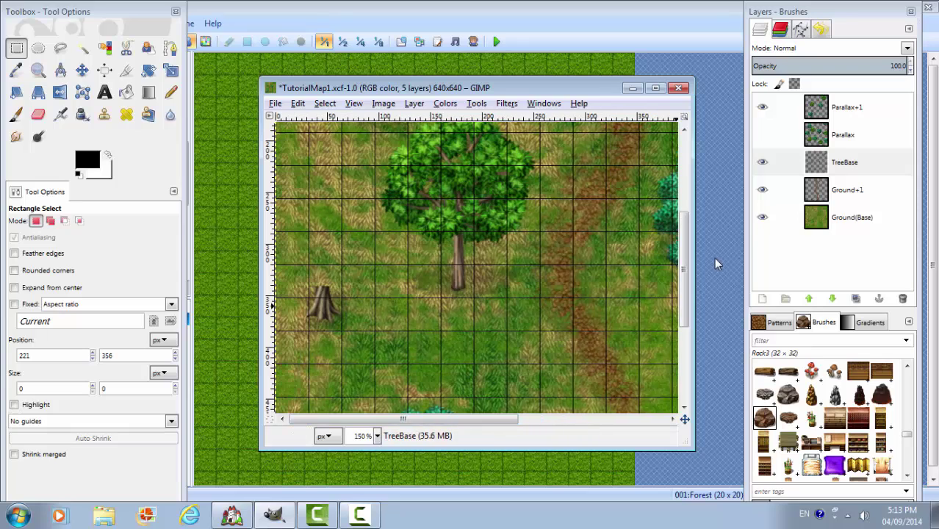
pyautogui.moveTo(681, 268); pyautogui.dragTo(680, 341)
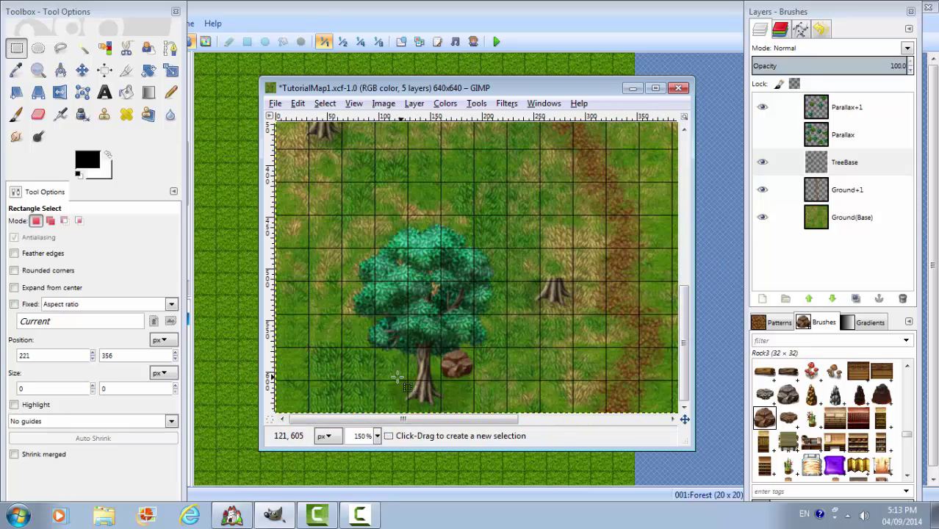
pyautogui.moveTo(393, 392); pyautogui.dragTo(472, 418)
pyautogui.click(297, 103)
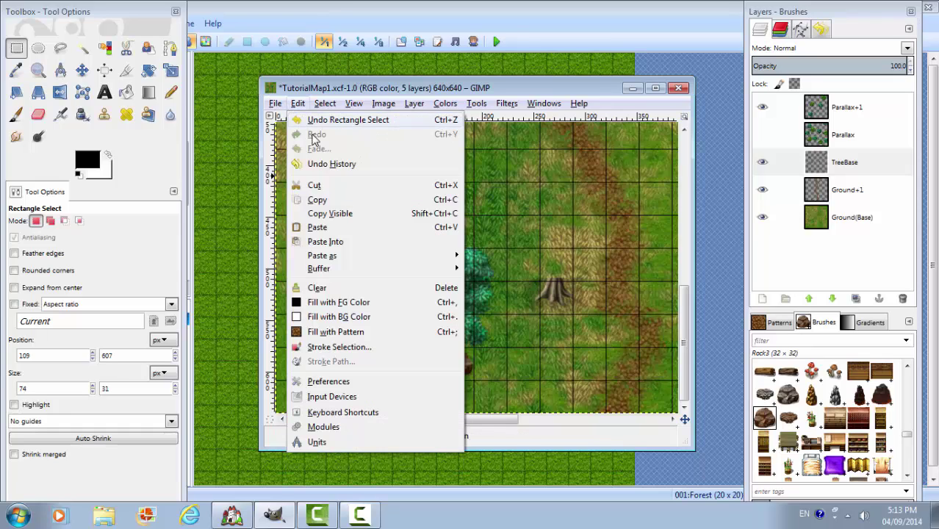
pyautogui.click(324, 184)
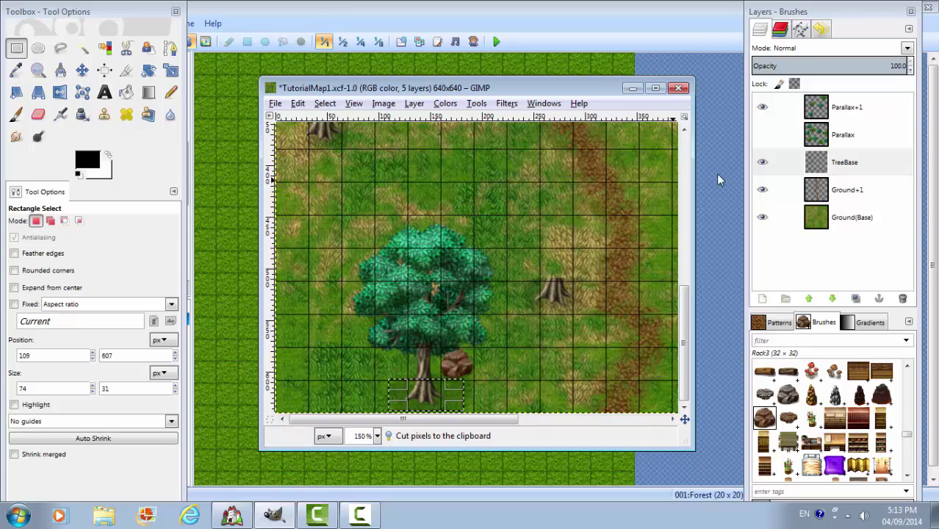
pyautogui.click(782, 107)
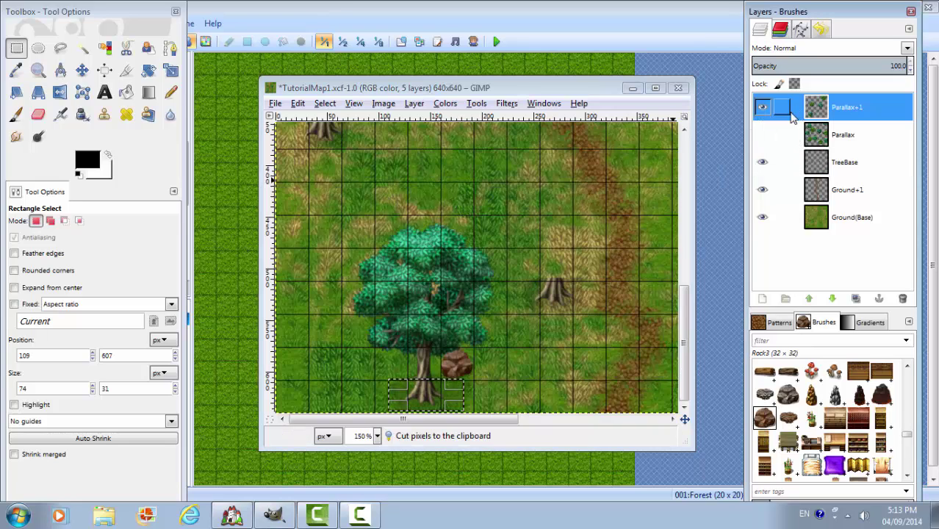
pyautogui.click(298, 104)
pyautogui.click(312, 186)
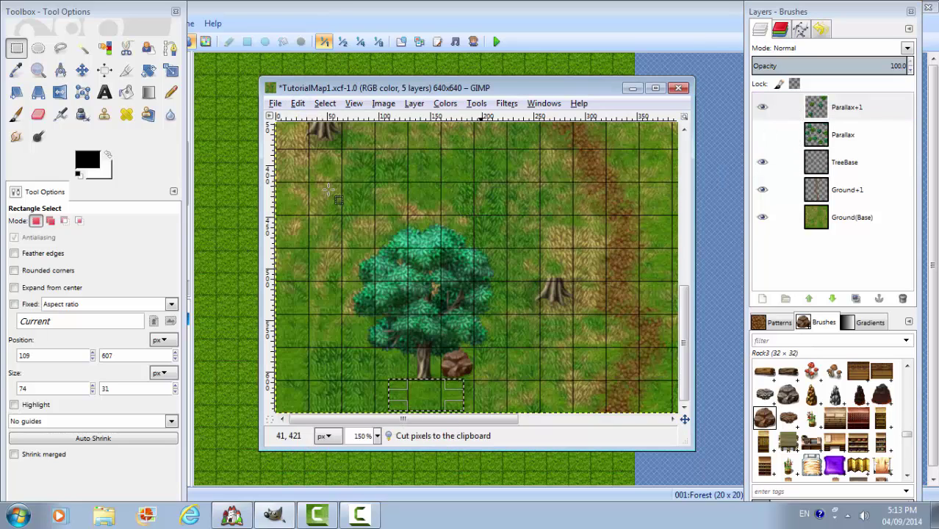
pyautogui.click(779, 163)
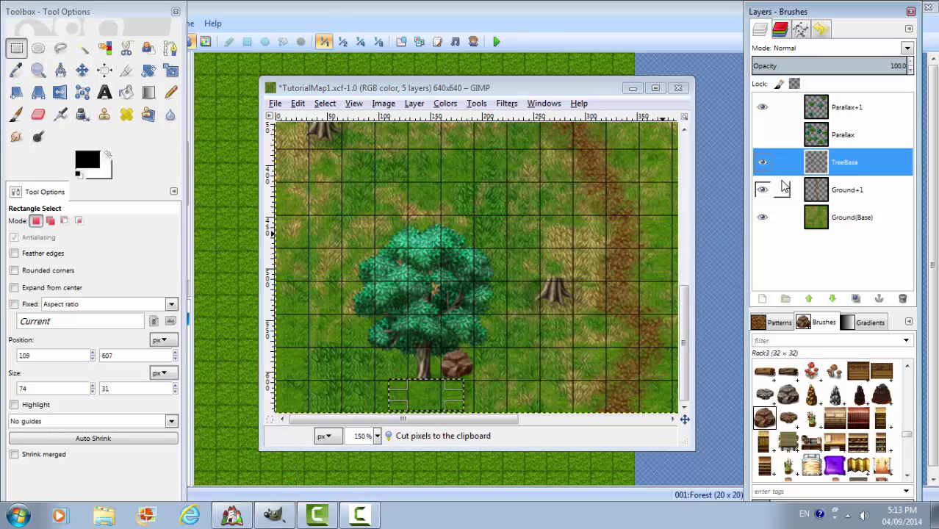
pyautogui.hotkey('ctrl', 'v')
pyautogui.click(609, 239)
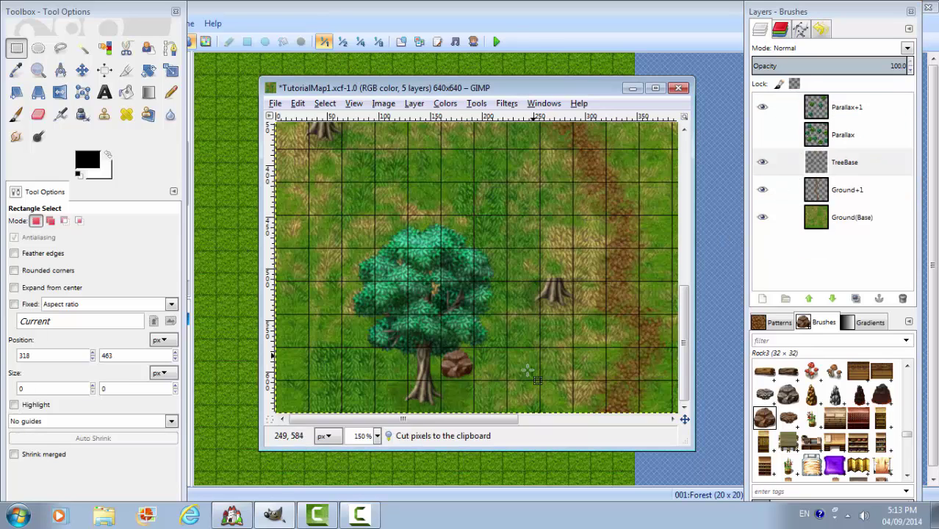
# - Move the upper-right tree's trunk from Parallax+1 onto TreeBase and anchor it
pyautogui.moveTo(494, 420); pyautogui.dragTo(670, 421)
pyautogui.moveTo(683, 349); pyautogui.dragTo(689, 157)
pyautogui.click(790, 108)
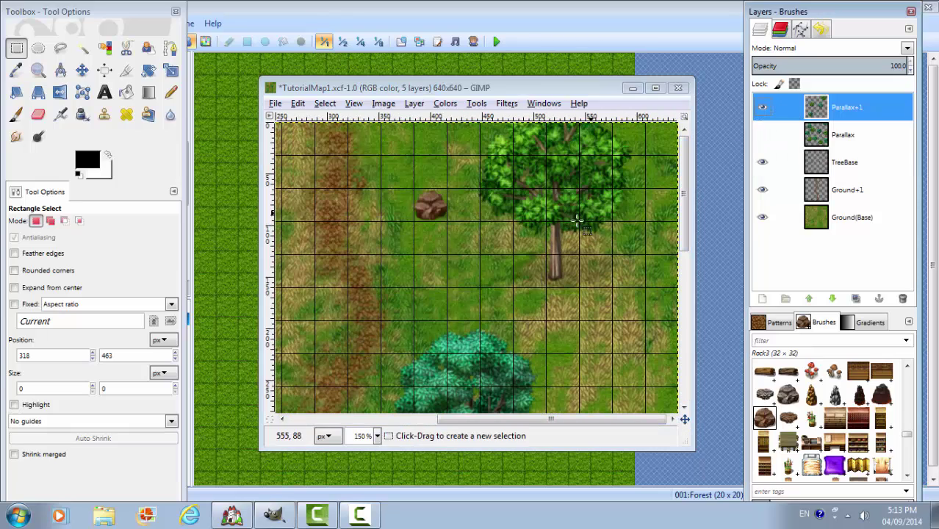
pyautogui.moveTo(534, 253); pyautogui.dragTo(587, 301)
pyautogui.click(298, 103)
pyautogui.click(313, 185)
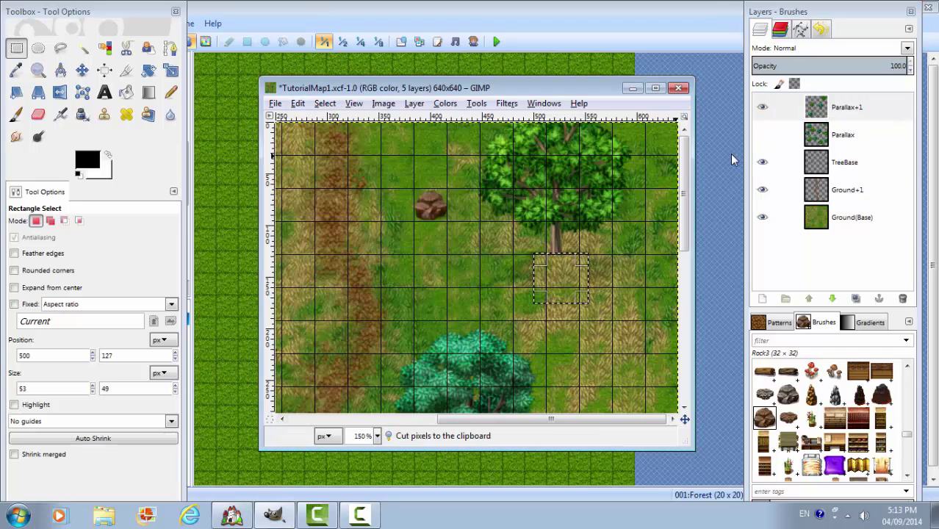
pyautogui.click(799, 168)
pyautogui.hotkey('ctrl', 'v')
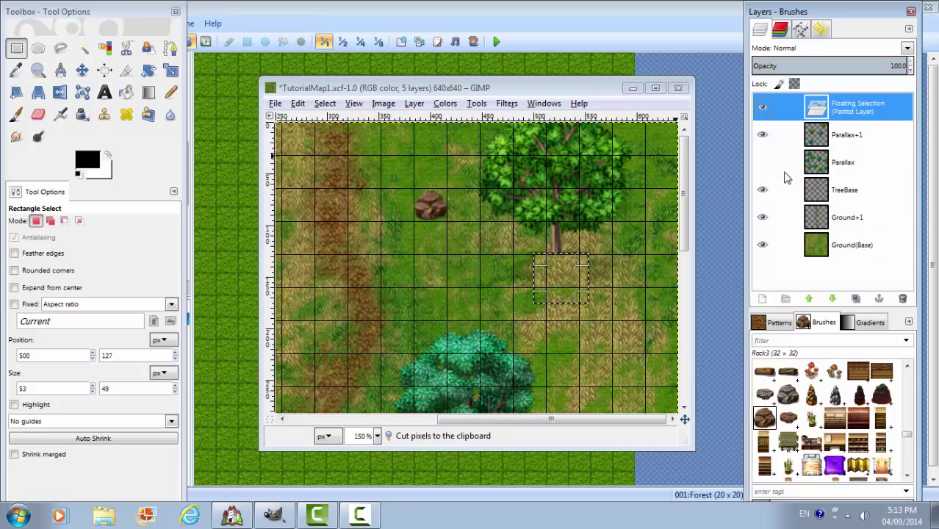
pyautogui.click(649, 278)
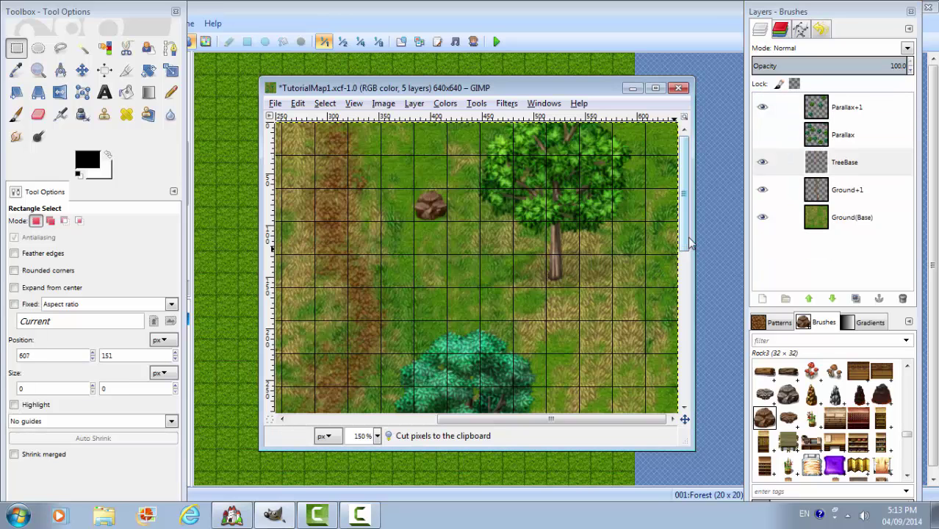
# - Cut the second tree's trunk from Parallax+1 and anchor it on TreeBase
pyautogui.scroll(-5, 689, 242)
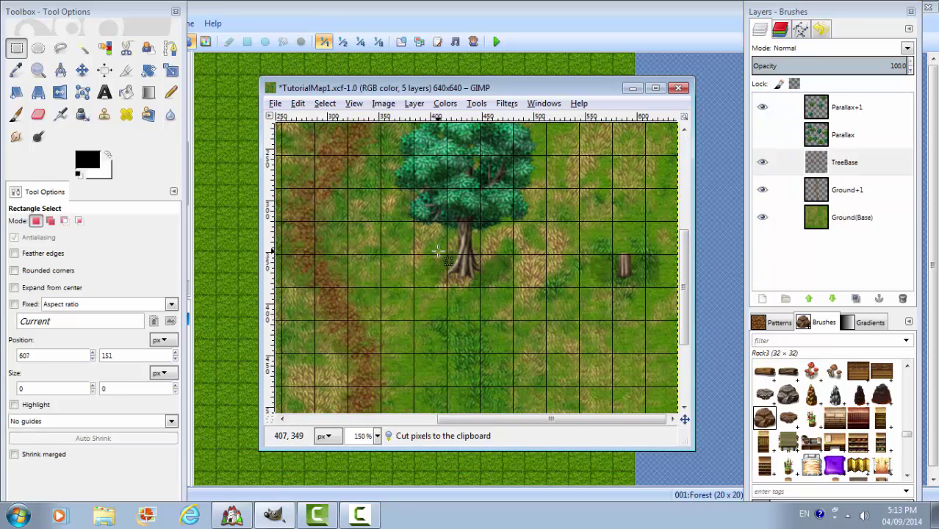
pyautogui.moveTo(437, 254); pyautogui.dragTo(500, 297)
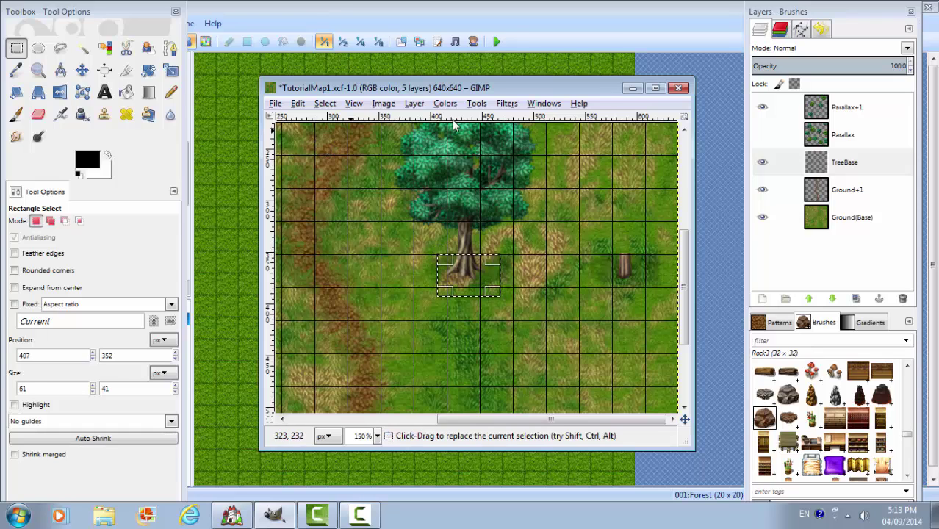
pyautogui.click(788, 105)
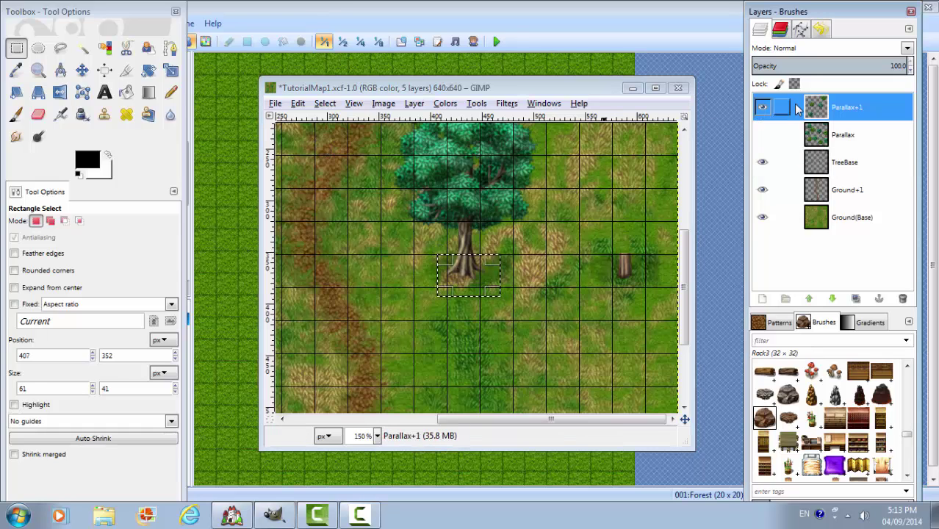
pyautogui.click(299, 103)
pyautogui.click(308, 185)
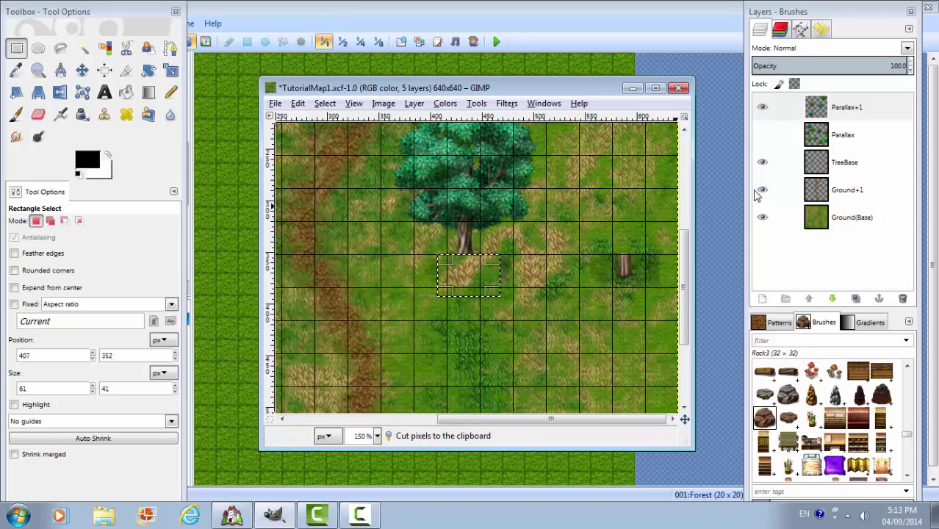
pyautogui.click(793, 170)
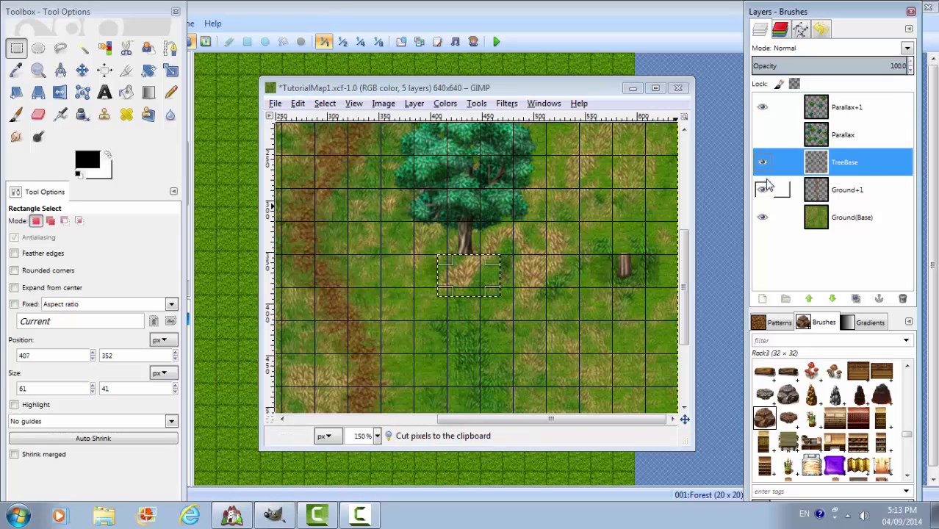
pyautogui.hotkey('ctrl', 'v')
pyautogui.click(878, 299)
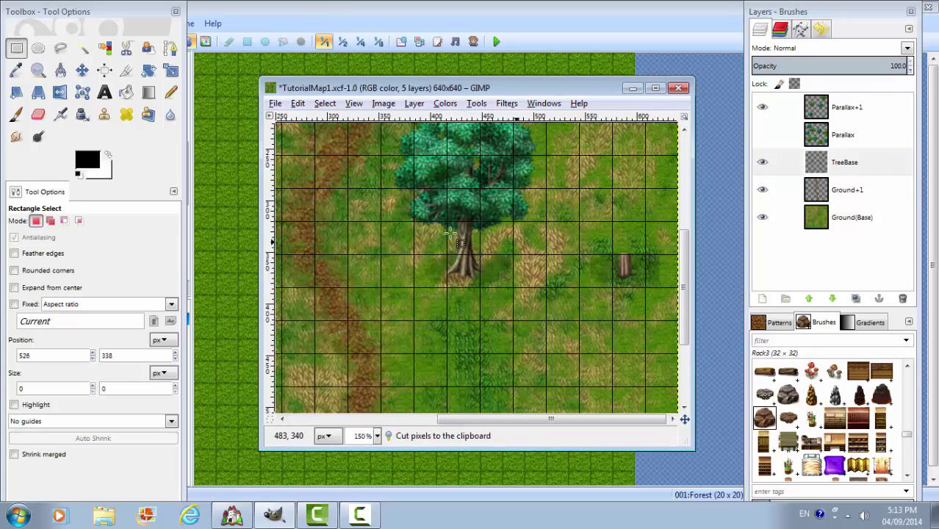
pyautogui.click(38, 70)
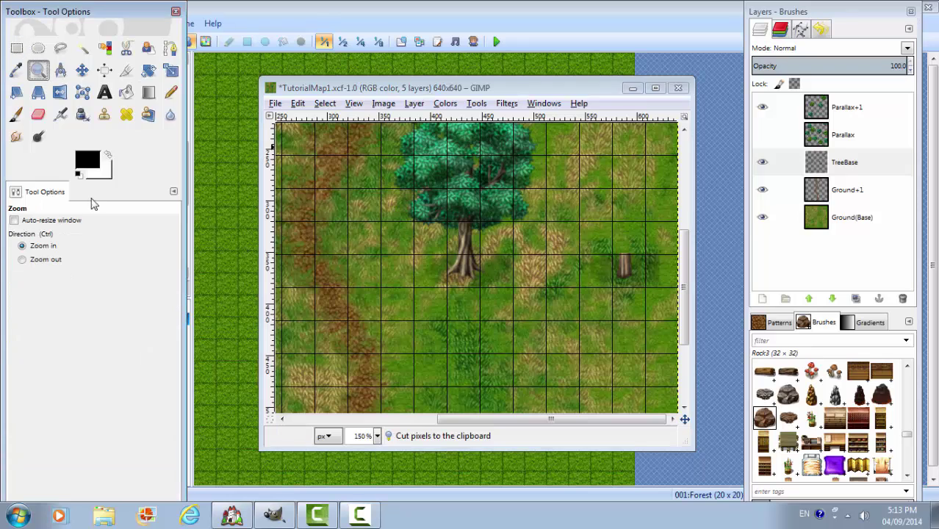
# - Zoom out, check the TreeBase trunks, and turn on Parallax and Ground+1 visibility
pyautogui.click(457, 260)
pyautogui.click(460, 260)
pyautogui.click(460, 260)
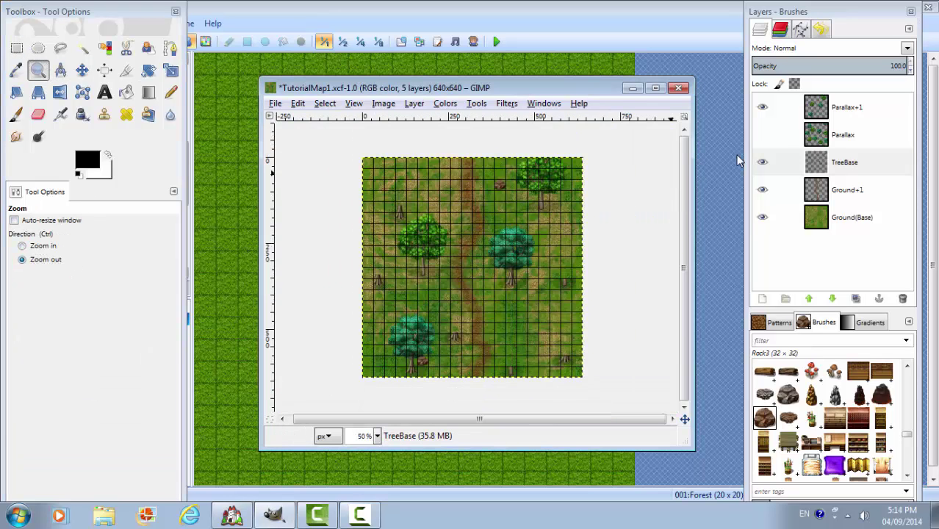
pyautogui.click(763, 107)
pyautogui.click(762, 107)
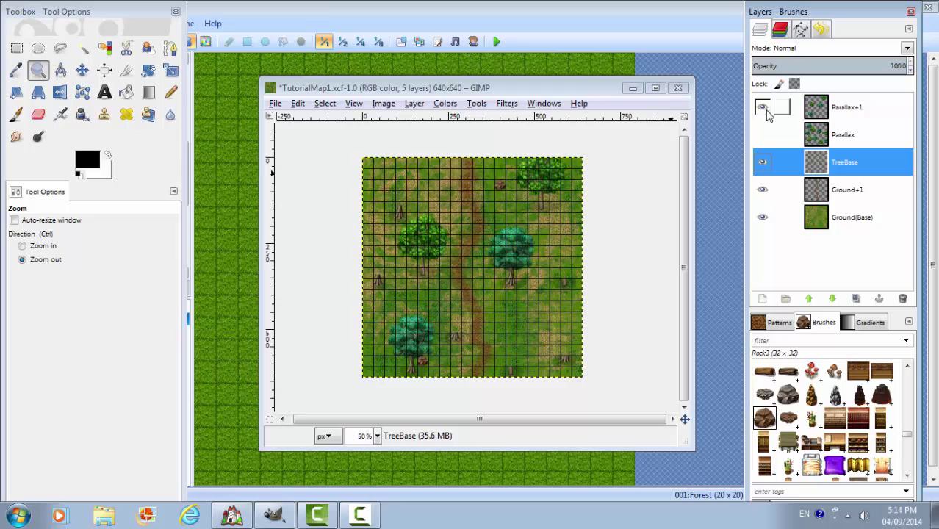
pyautogui.click(762, 162)
pyautogui.click(762, 162)
pyautogui.click(762, 163)
pyautogui.click(763, 164)
pyautogui.click(762, 163)
pyautogui.click(763, 163)
pyautogui.click(762, 163)
pyautogui.click(763, 135)
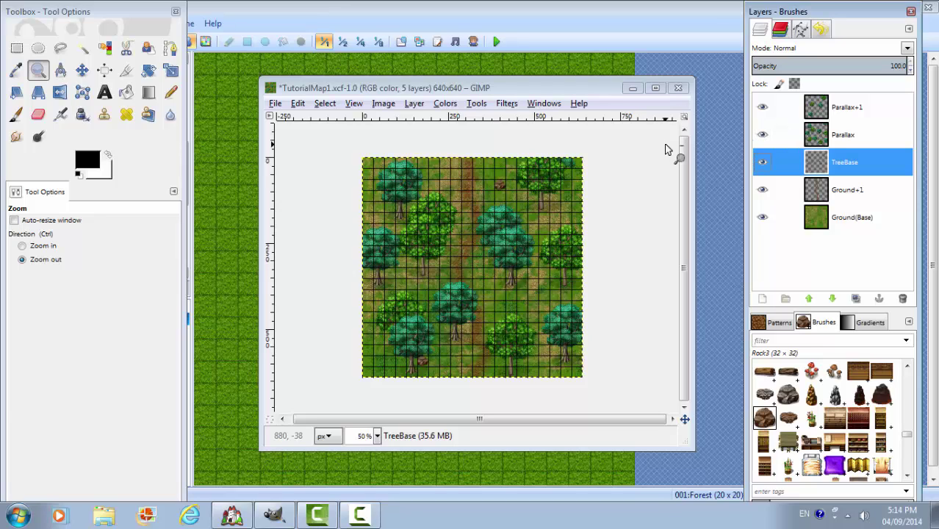
pyautogui.click(762, 190)
pyautogui.click(763, 164)
pyautogui.click(762, 165)
pyautogui.click(763, 164)
pyautogui.click(762, 165)
pyautogui.click(762, 164)
pyautogui.click(762, 164)
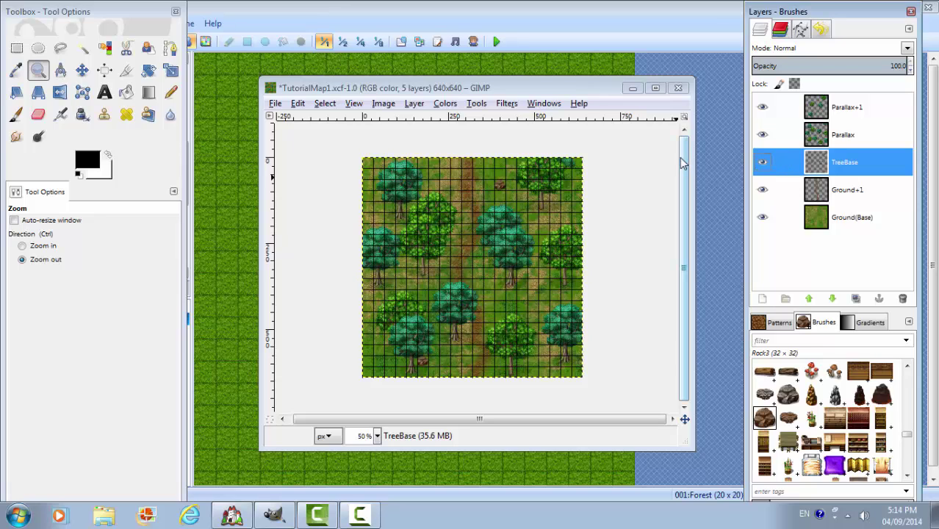
# - Save TutorialMap1.xcf, zoom in on the forest map, and save again
pyautogui.hotkey('ctrl', 's')
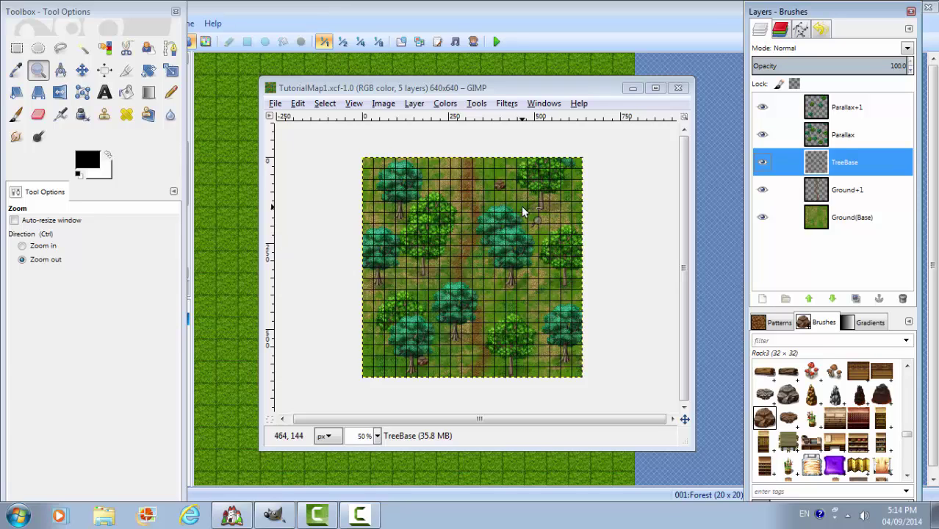
pyautogui.click(43, 246)
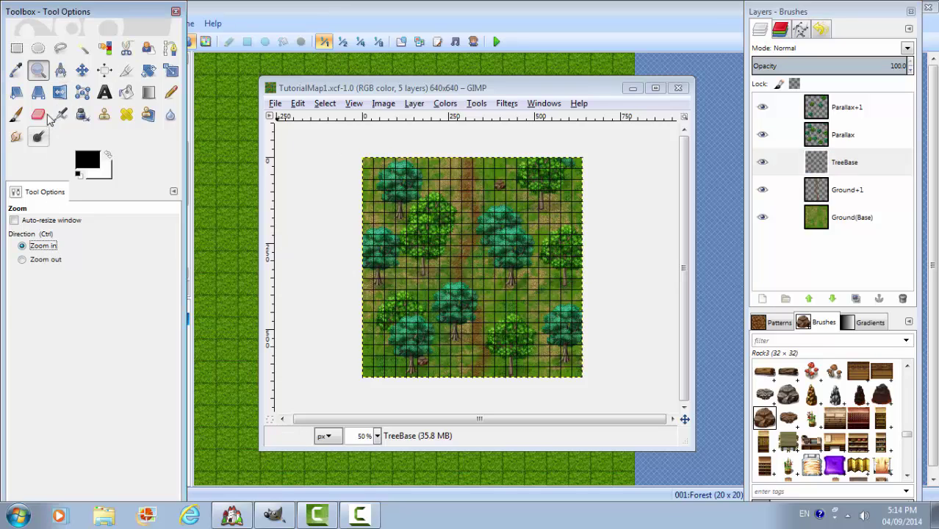
pyautogui.click(402, 250)
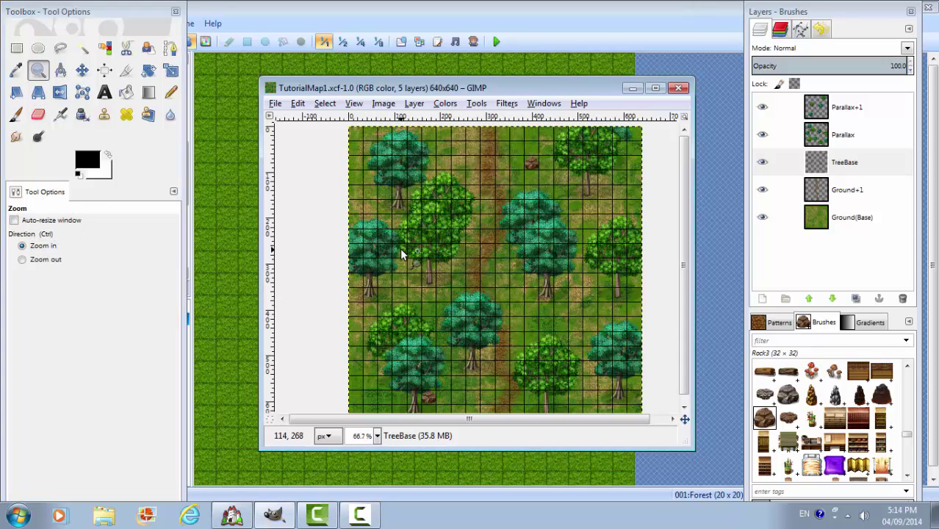
pyautogui.hotkey('ctrl', 's')
# - Bring up the Open Project dialog and browse into the Sins of Psalm project's Graphics folder
pyautogui.click(238, 518)
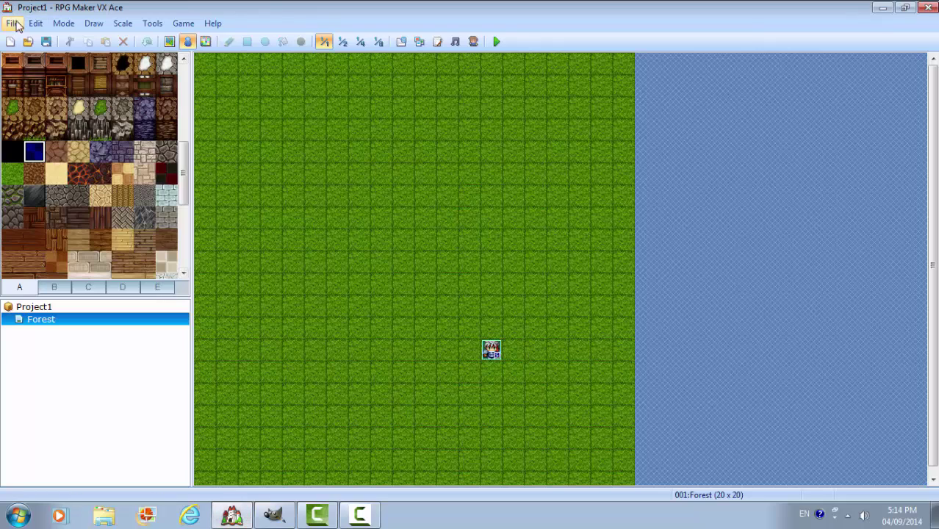
pyautogui.click(13, 23)
pyautogui.click(44, 59)
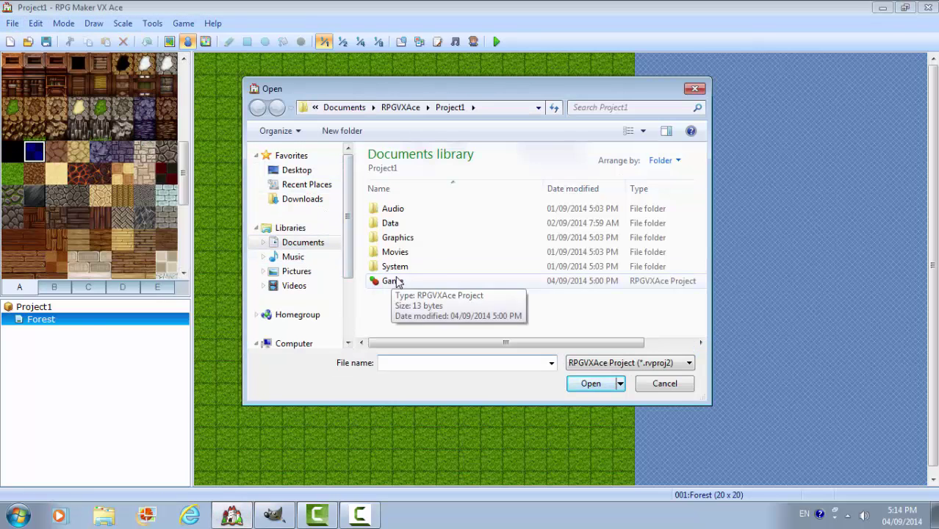
pyautogui.click(390, 108)
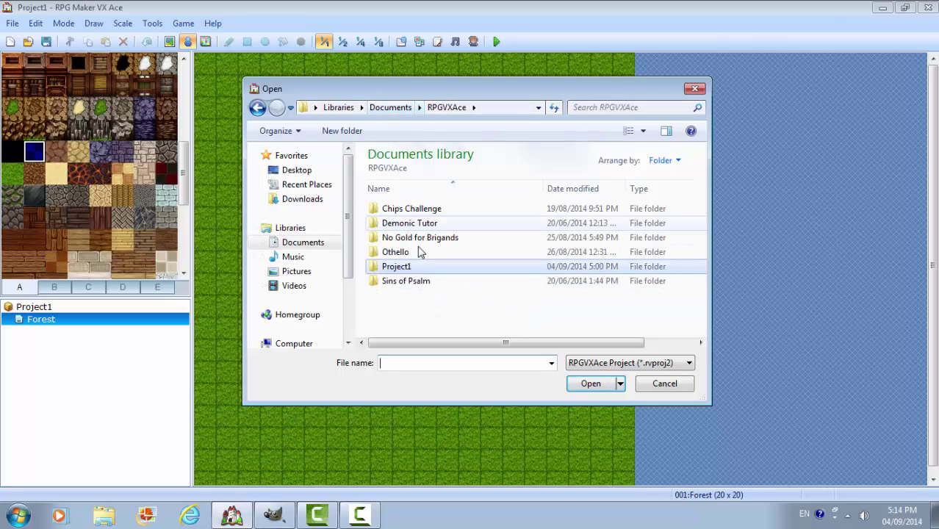
pyautogui.doubleClick(410, 285)
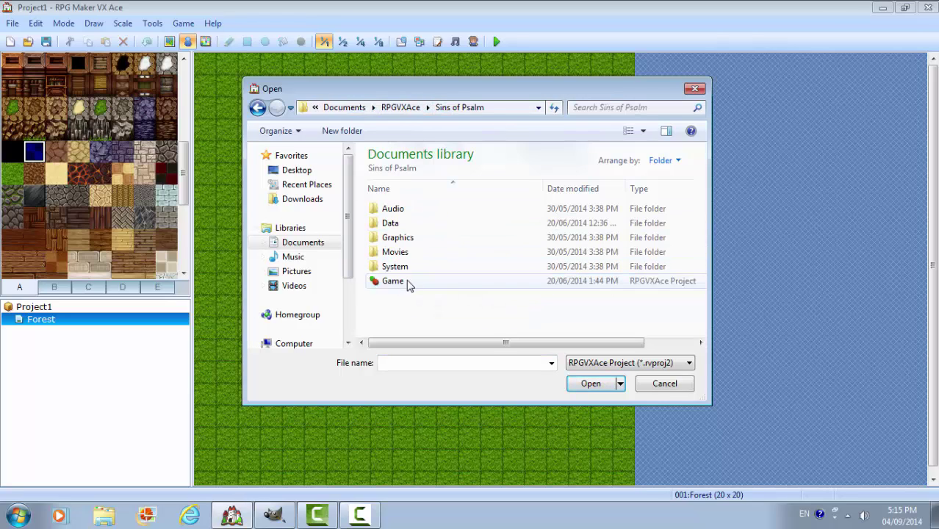
pyautogui.doubleClick(409, 240)
# - Look through the Parallaxes and Pictures graphics folders, then recheck Parallaxes
pyautogui.scroll(-1, 412, 275)
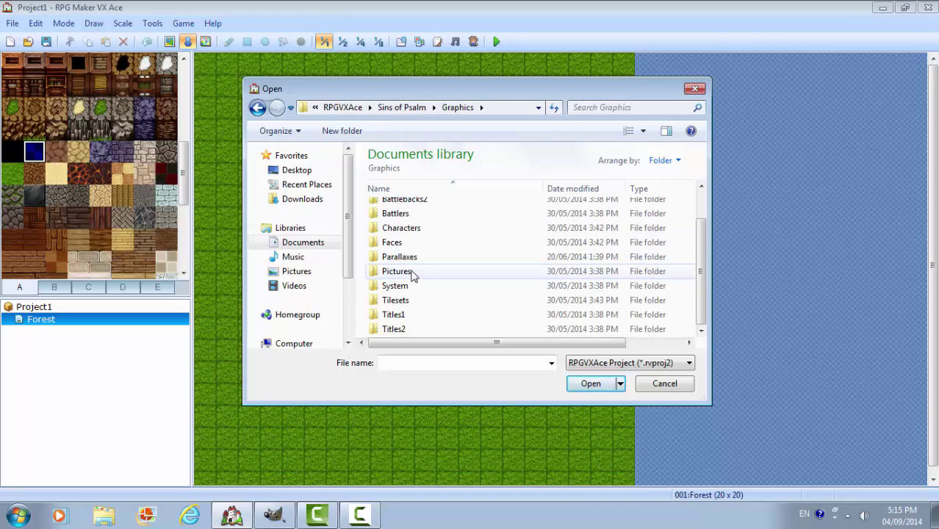
pyautogui.doubleClick(410, 257)
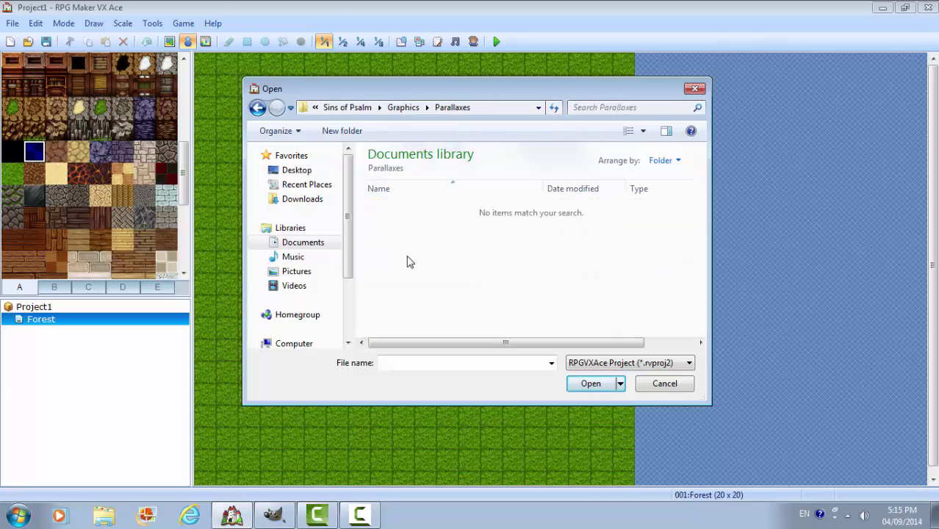
pyautogui.click(257, 108)
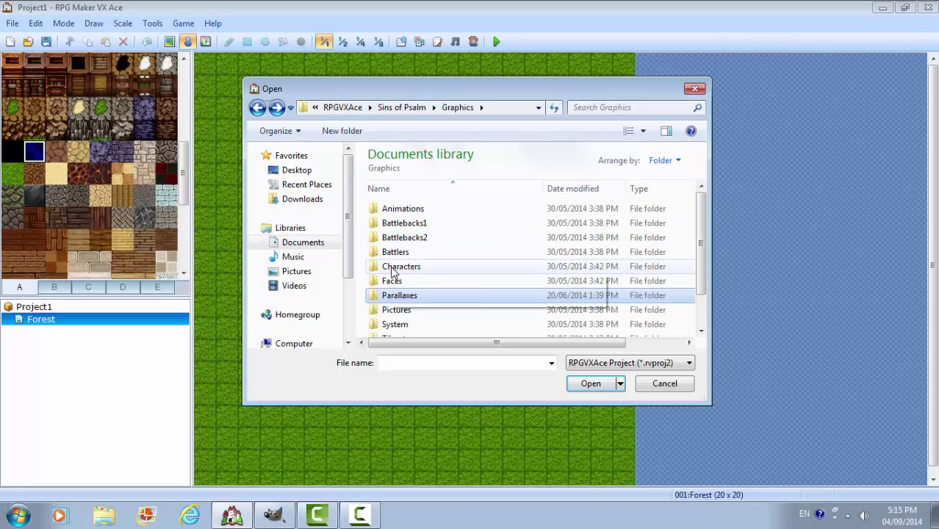
pyautogui.scroll(-1, 409, 291)
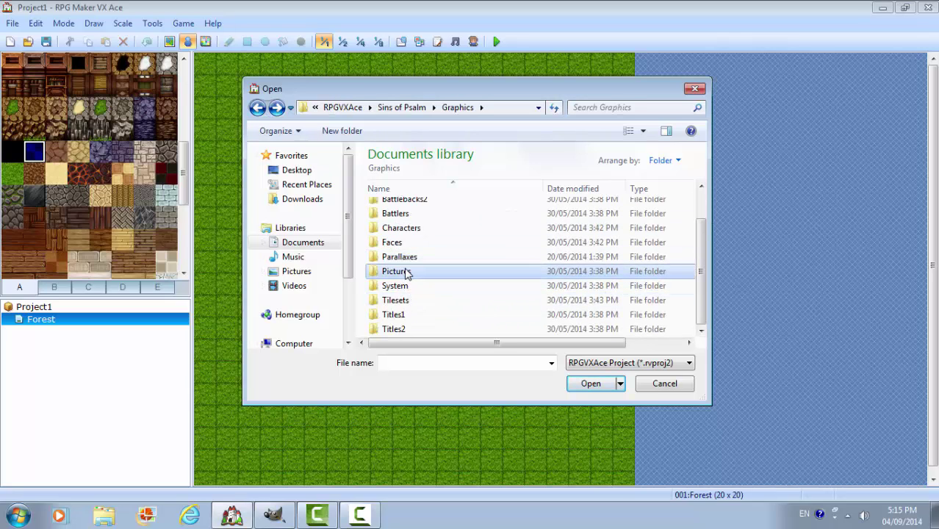
pyautogui.doubleClick(407, 271)
pyautogui.click(257, 108)
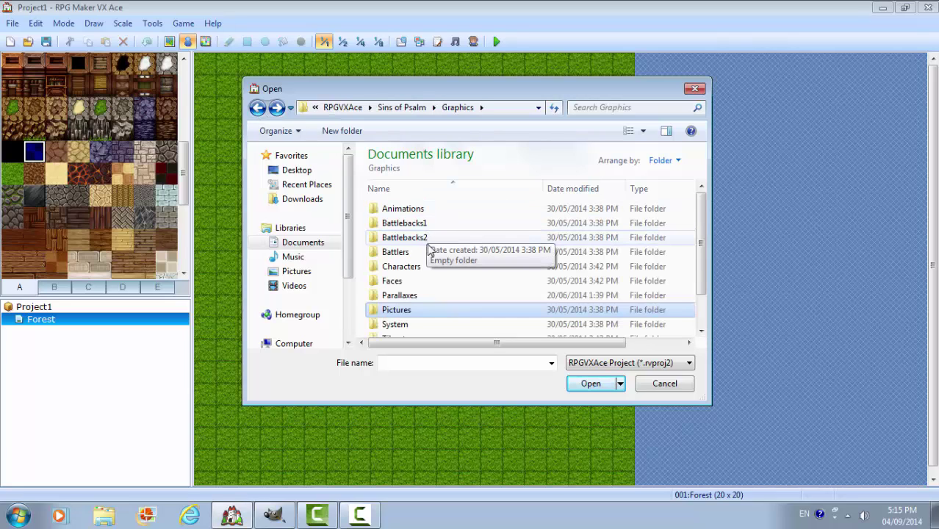
pyautogui.scroll(-1, 428, 252)
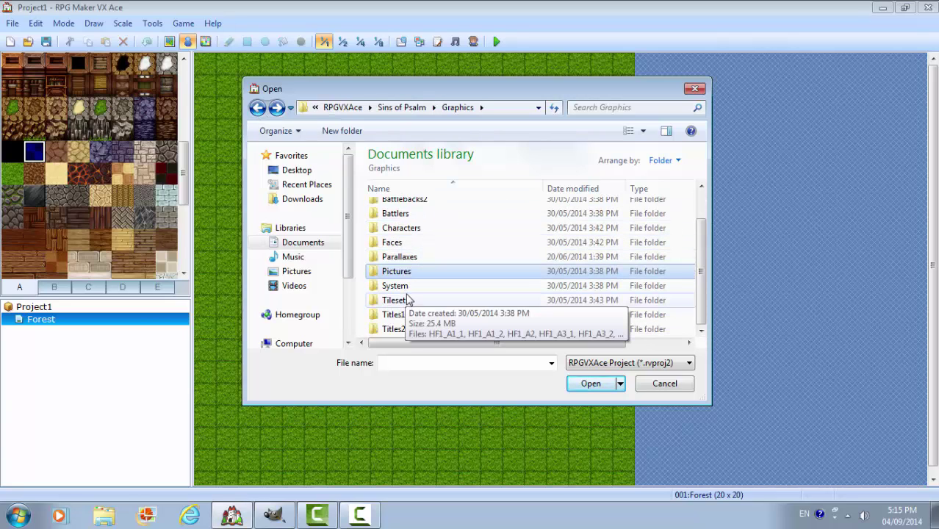
pyautogui.scroll(1, 409, 300)
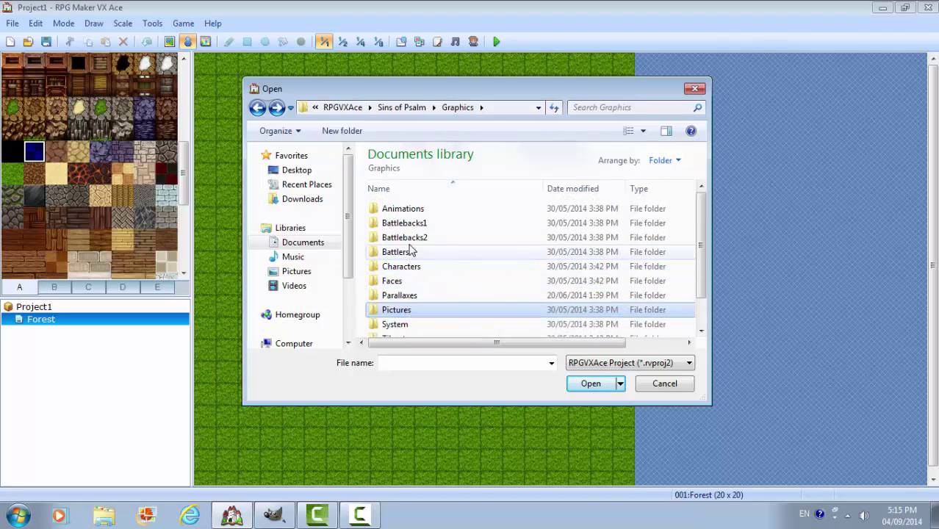
pyautogui.doubleClick(402, 297)
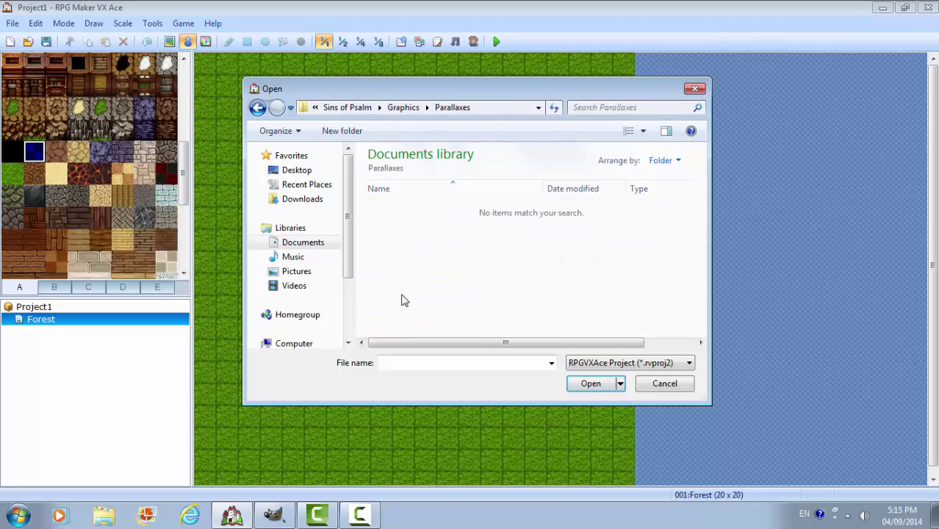
pyautogui.click(257, 109)
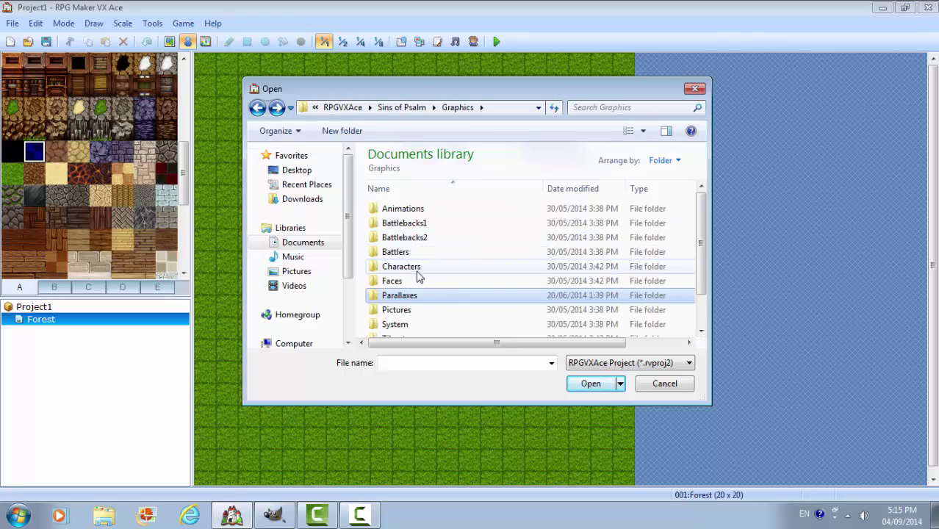
# - Look through the System, Tilesets and Titles1 graphics folders
pyautogui.scroll(-1, 415, 279)
pyautogui.doubleClick(409, 286)
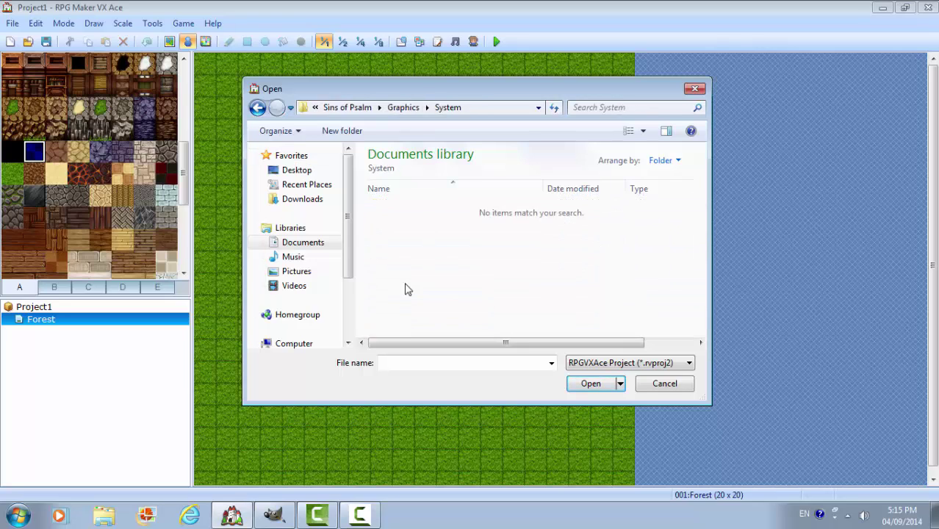
pyautogui.click(258, 109)
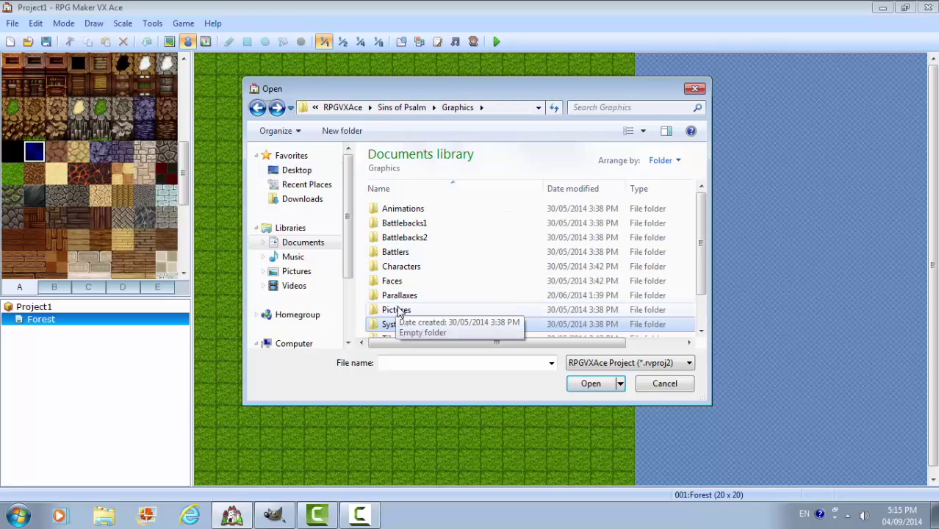
pyautogui.scroll(-1, 392, 313)
pyautogui.doubleClick(394, 302)
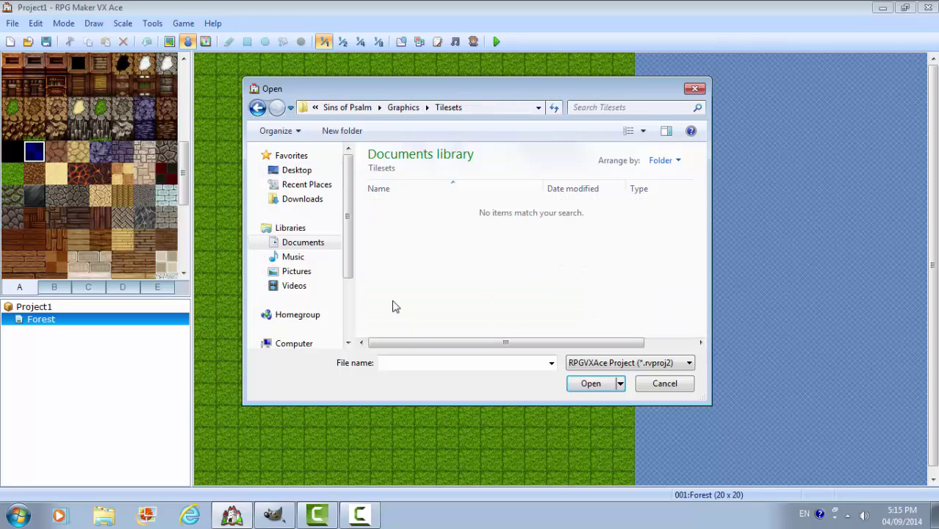
pyautogui.click(258, 109)
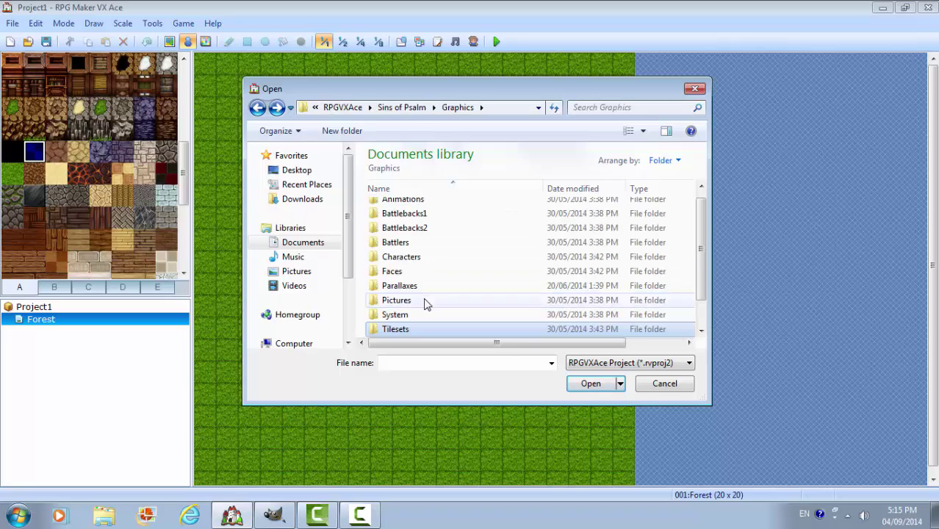
pyautogui.scroll(-1, 407, 316)
pyautogui.click(406, 318)
pyautogui.doubleClick(407, 320)
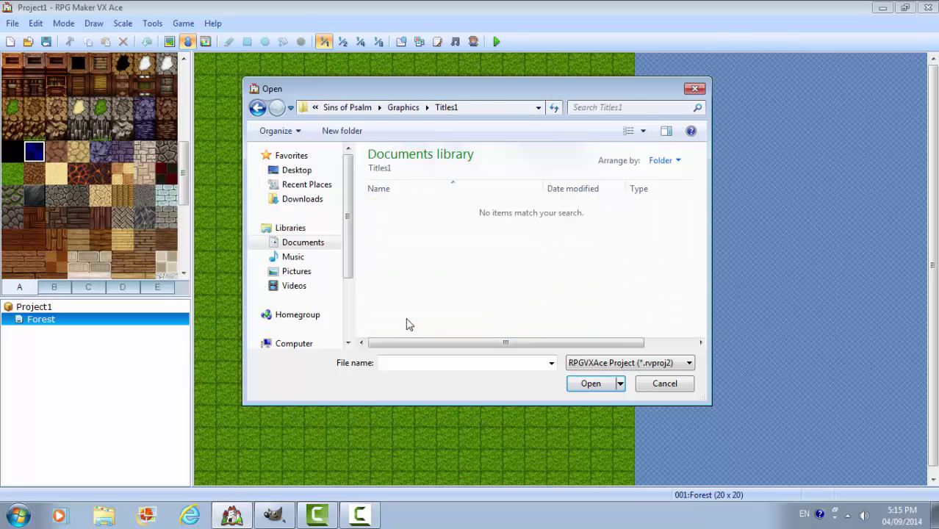
pyautogui.click(262, 110)
# - Look through the Titles2 and Animations folders, then cancel the Open dialog
pyautogui.scroll(-1, 419, 287)
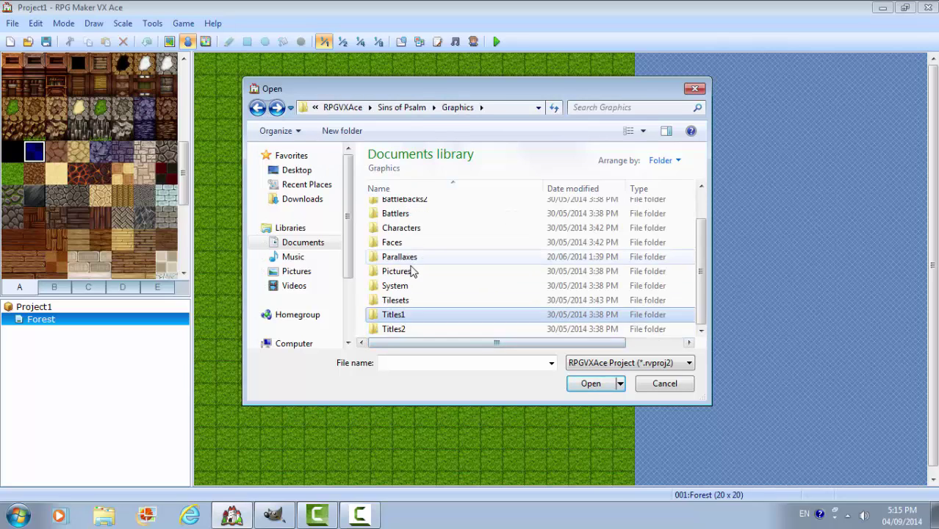
pyautogui.click(401, 331)
pyautogui.doubleClick(401, 331)
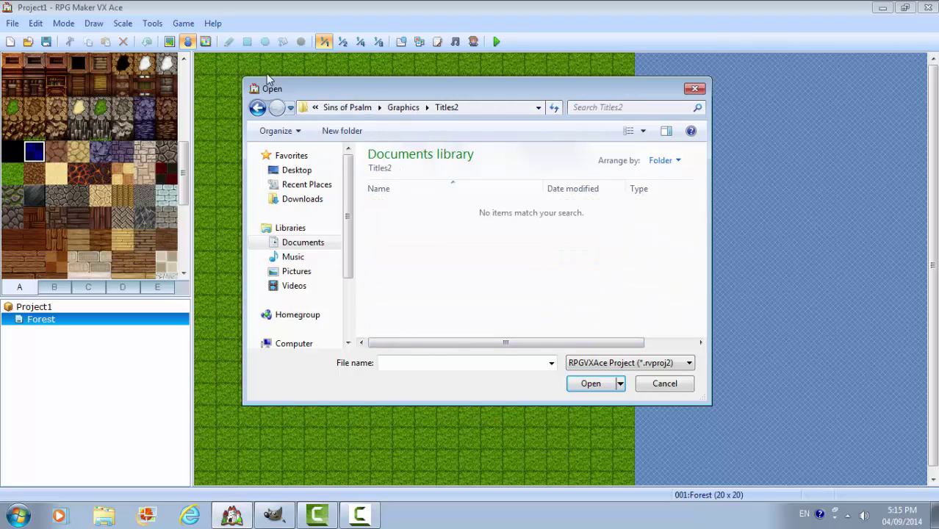
pyautogui.click(258, 109)
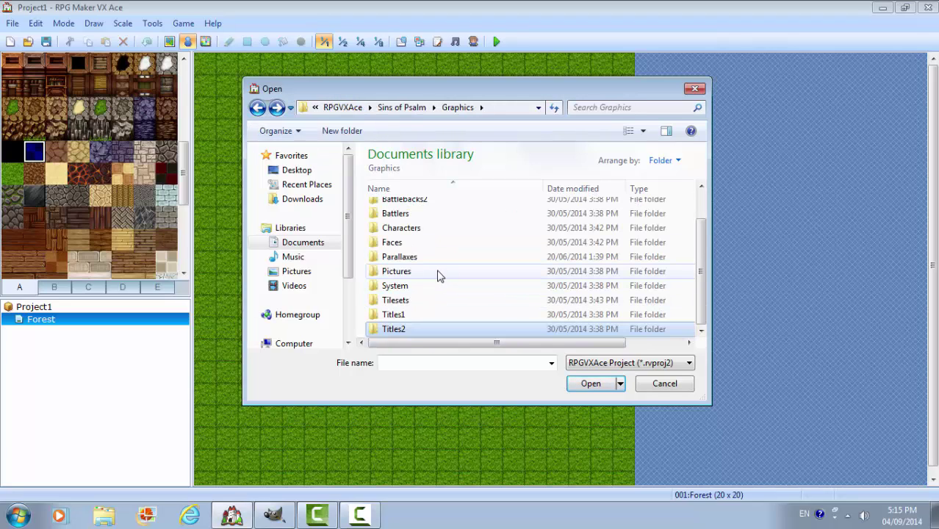
pyautogui.scroll(1, 433, 275)
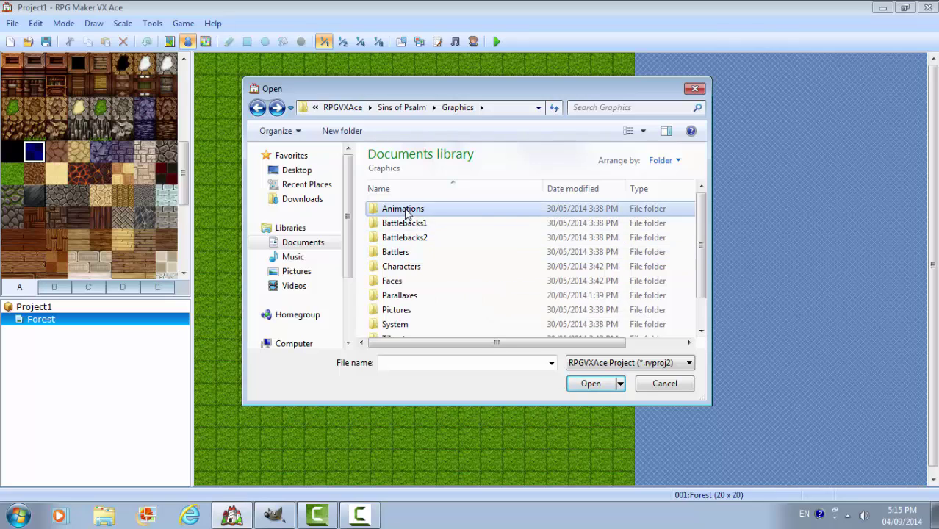
pyautogui.doubleClick(405, 209)
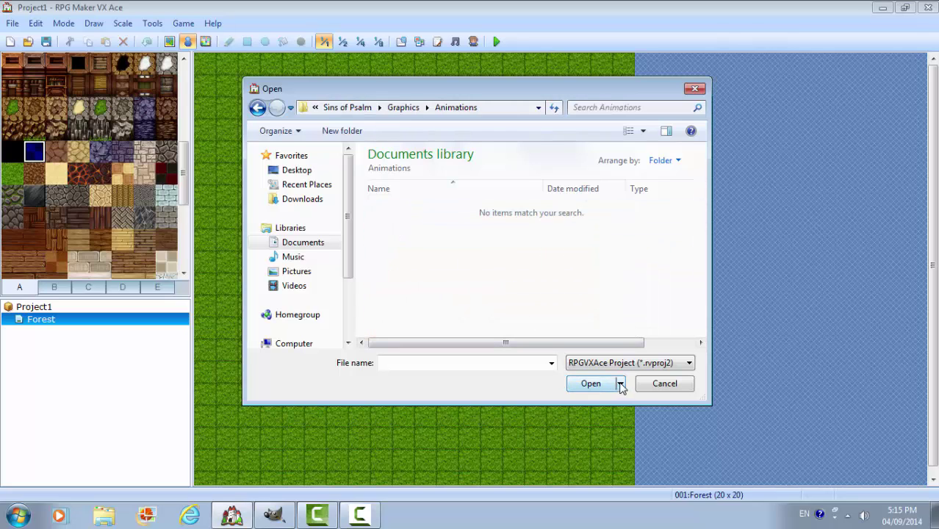
pyautogui.click(658, 389)
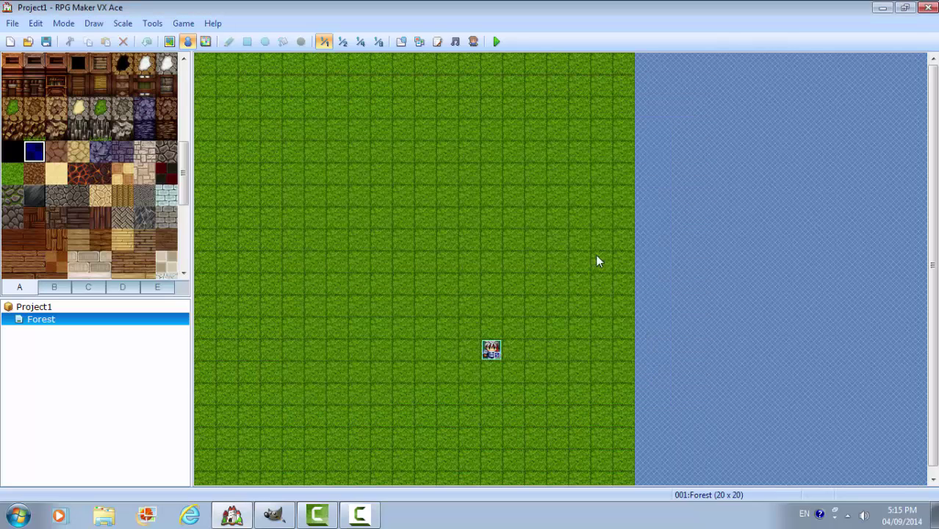
# - In Explorer, navigate Documents > RPGVXAce > Sins of Psalm > Graphics > Parallaxes
pyautogui.click(108, 517)
pyautogui.click(76, 164)
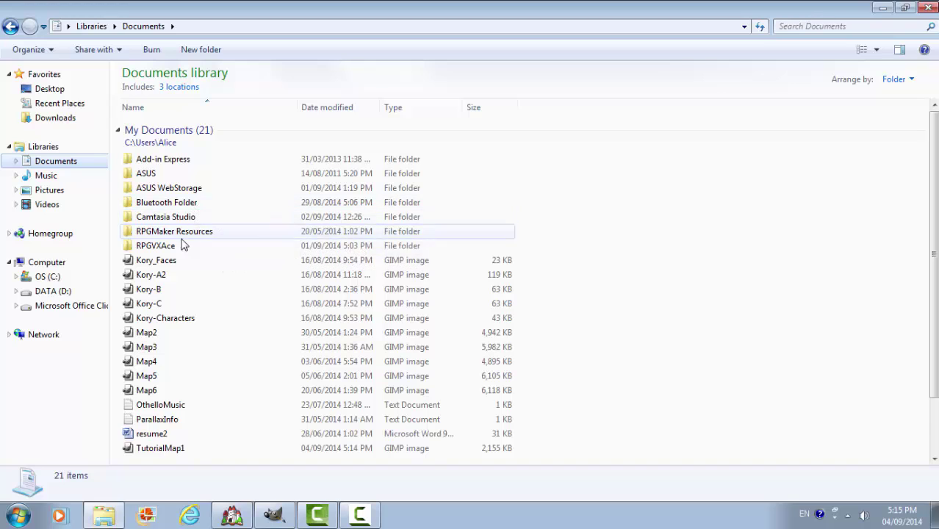
pyautogui.doubleClick(165, 247)
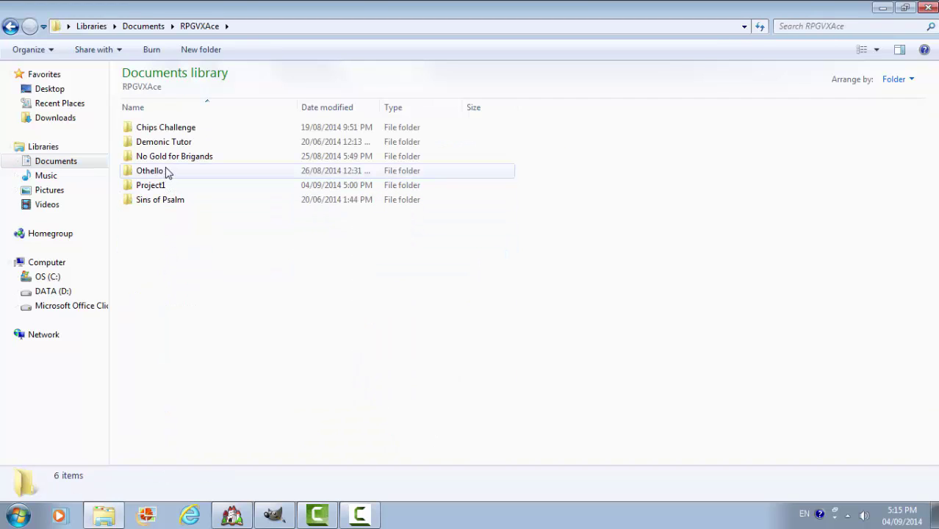
pyautogui.doubleClick(167, 204)
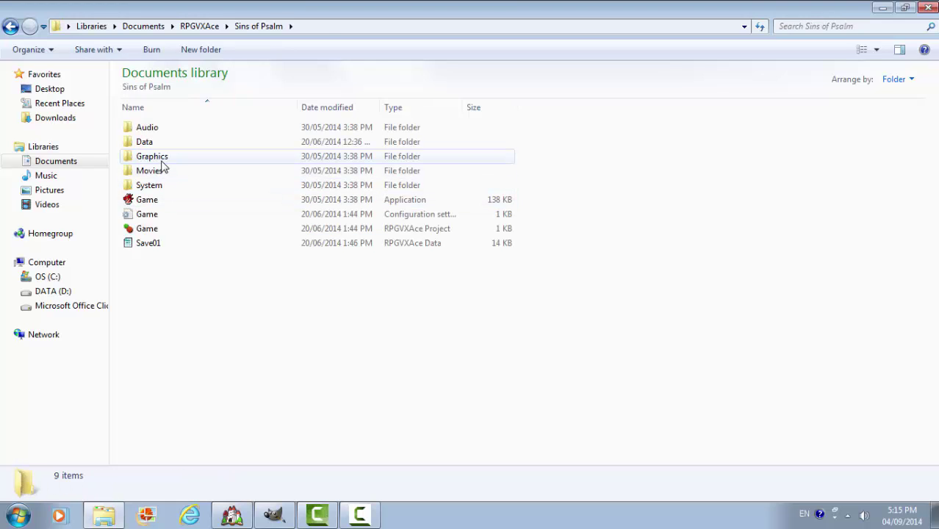
pyautogui.doubleClick(163, 162)
pyautogui.doubleClick(165, 214)
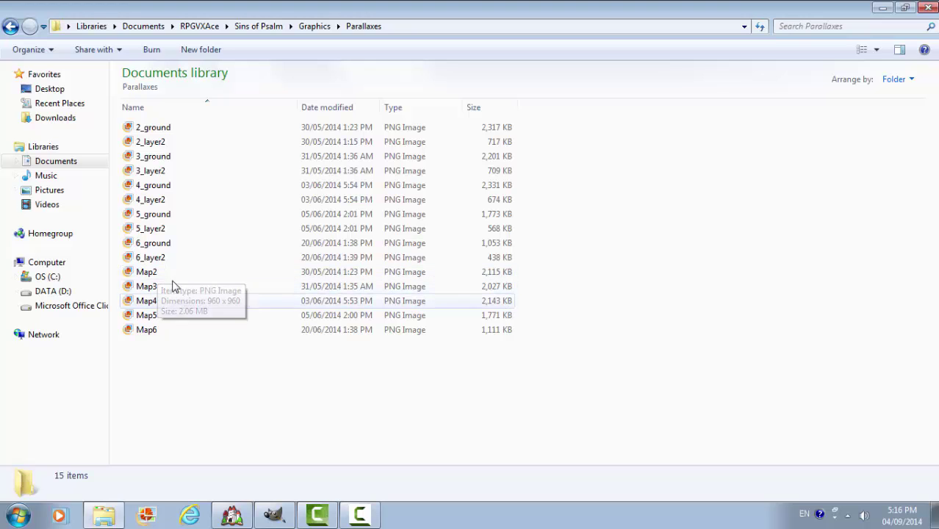
# - Export the GIMP map as TutorialMap1.png into RPGVXAce\Project1\Graphics\Parallaxes with default PNG settings
pyautogui.click(277, 511)
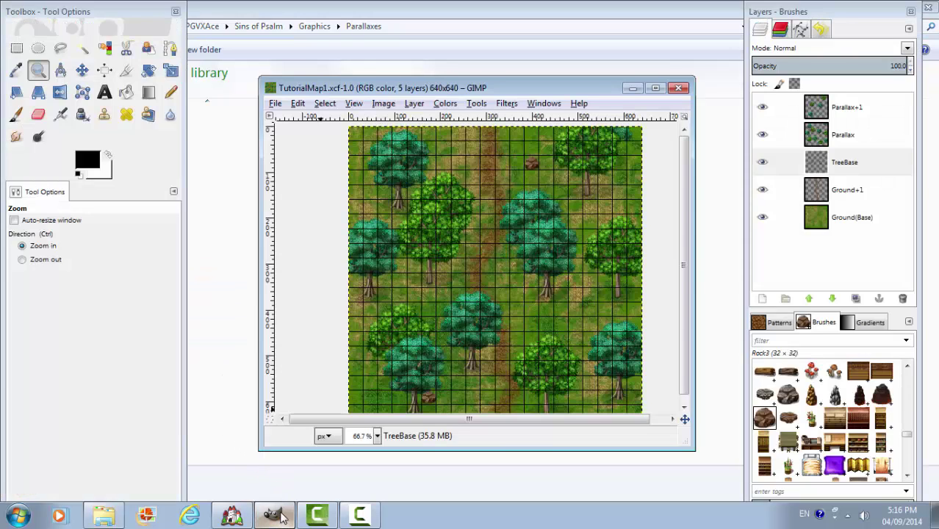
pyautogui.click(274, 103)
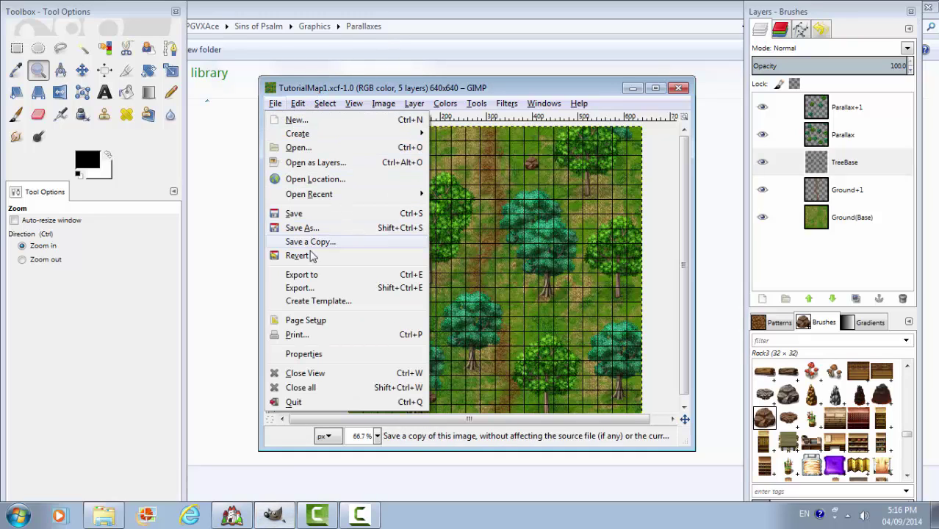
pyautogui.click(309, 288)
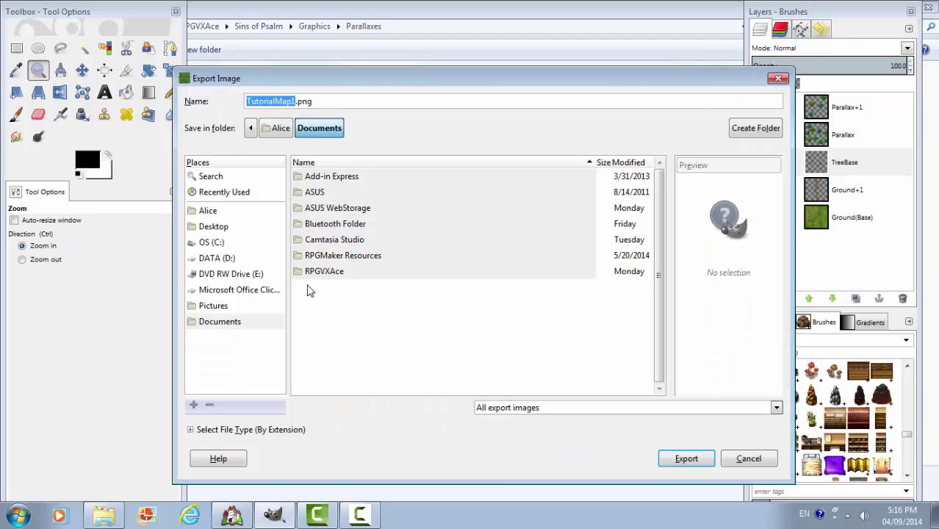
pyautogui.doubleClick(312, 273)
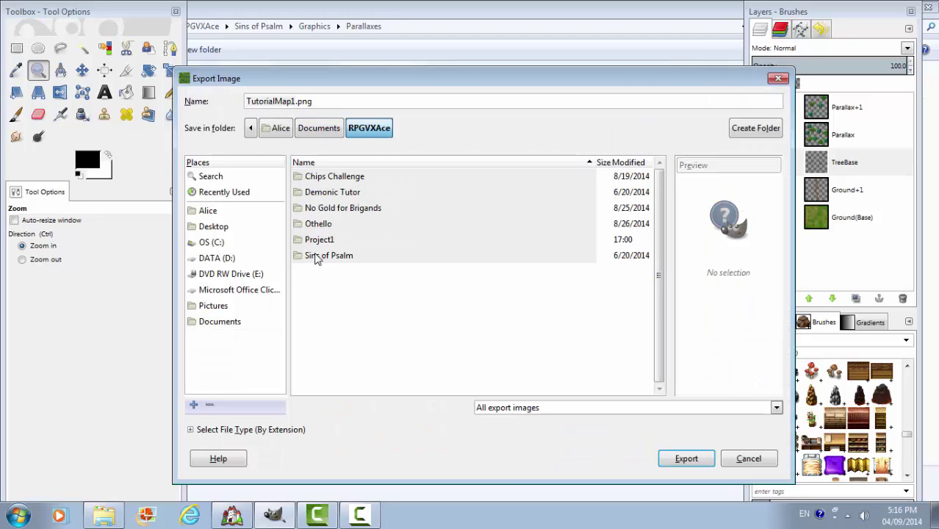
pyautogui.doubleClick(318, 241)
pyautogui.doubleClick(320, 208)
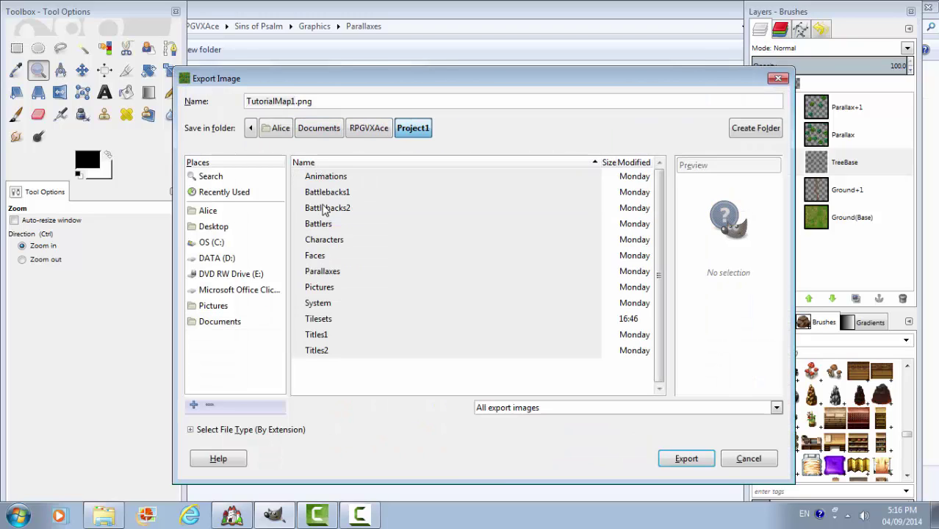
pyautogui.doubleClick(320, 272)
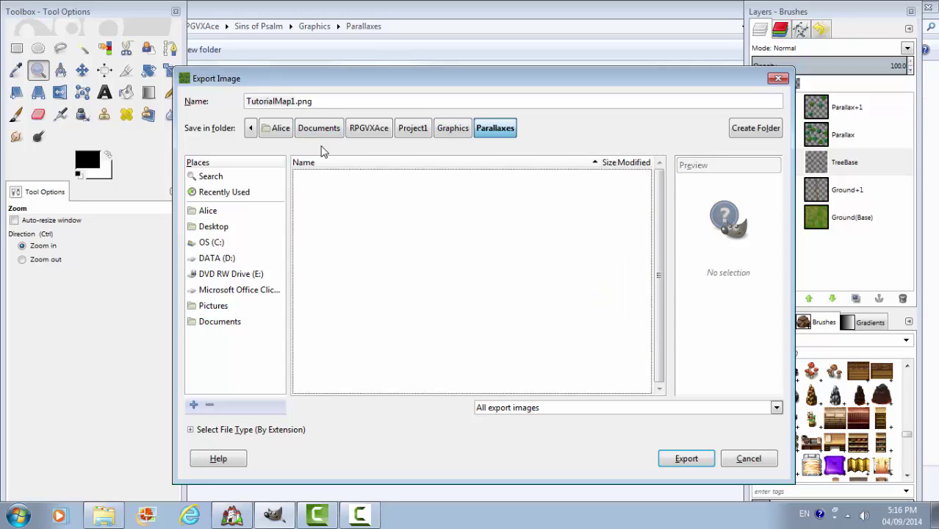
pyautogui.click(693, 464)
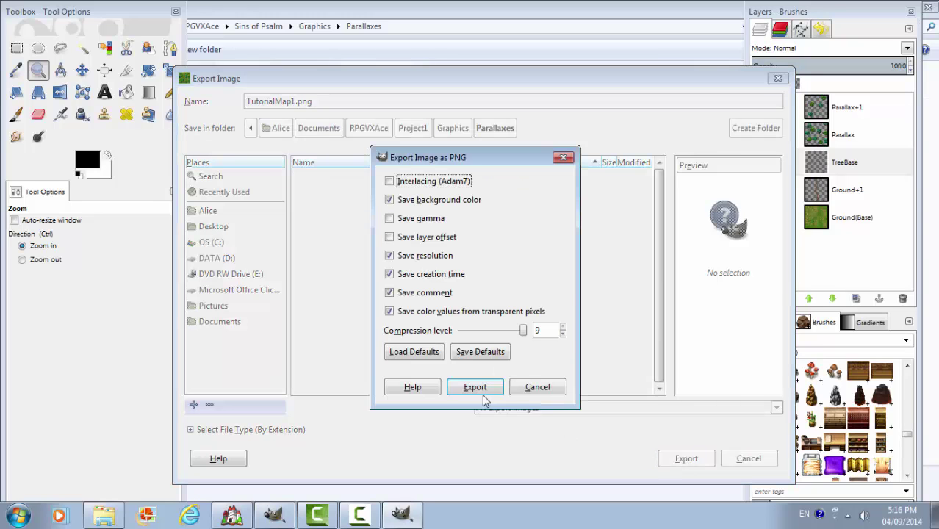
pyautogui.click(474, 392)
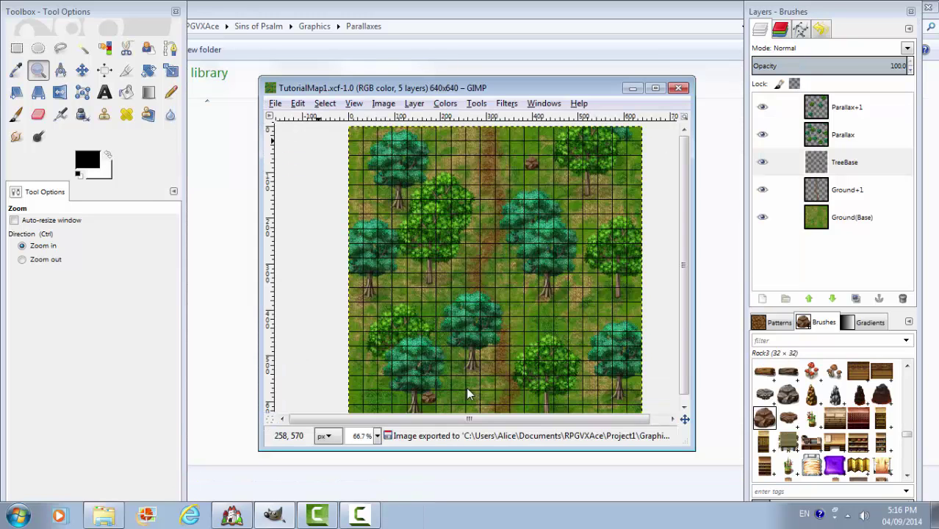
# - Hide the Ground+1 and Ground(Base) layers and check the Parallaxes folder listing
pyautogui.click(761, 217)
pyautogui.click(761, 189)
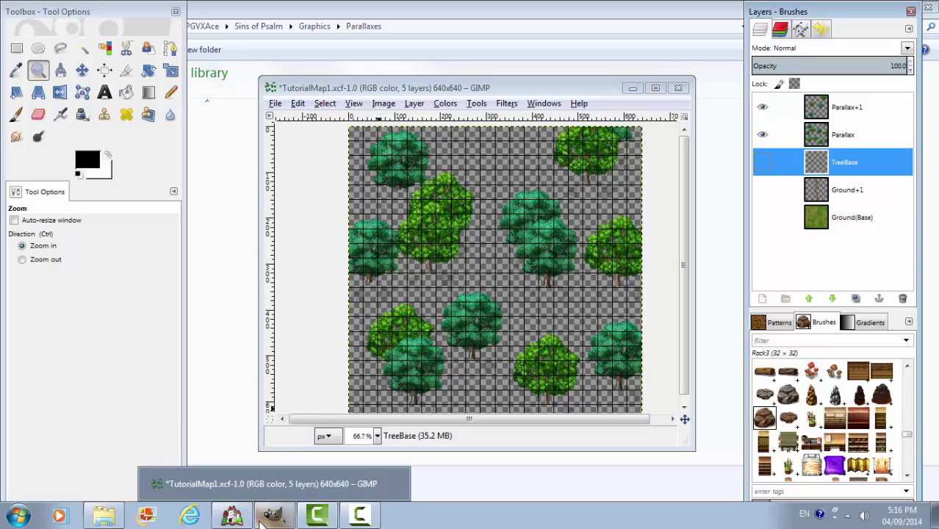
pyautogui.click(103, 514)
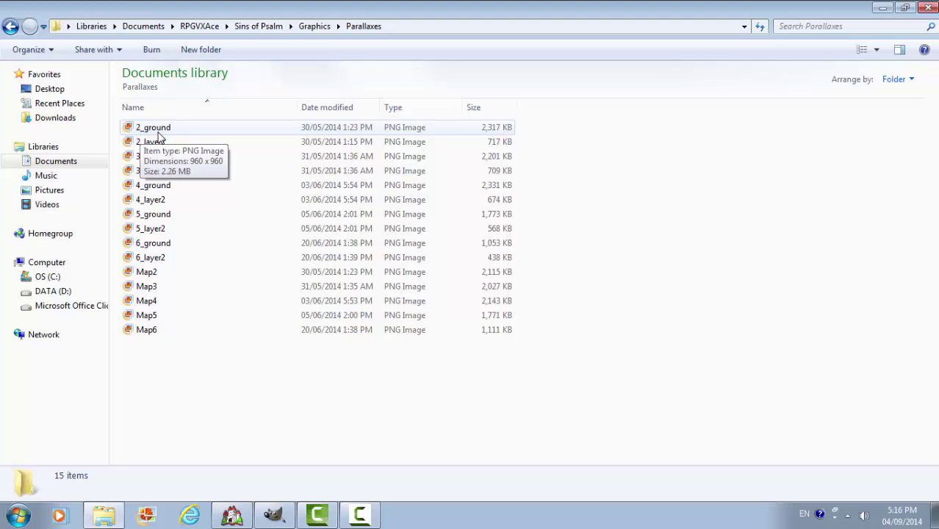
# - Hide the Parallax tree-top layer while keeping TreeBase, Ground+1 and Ground(Base) visible
pyautogui.click(274, 517)
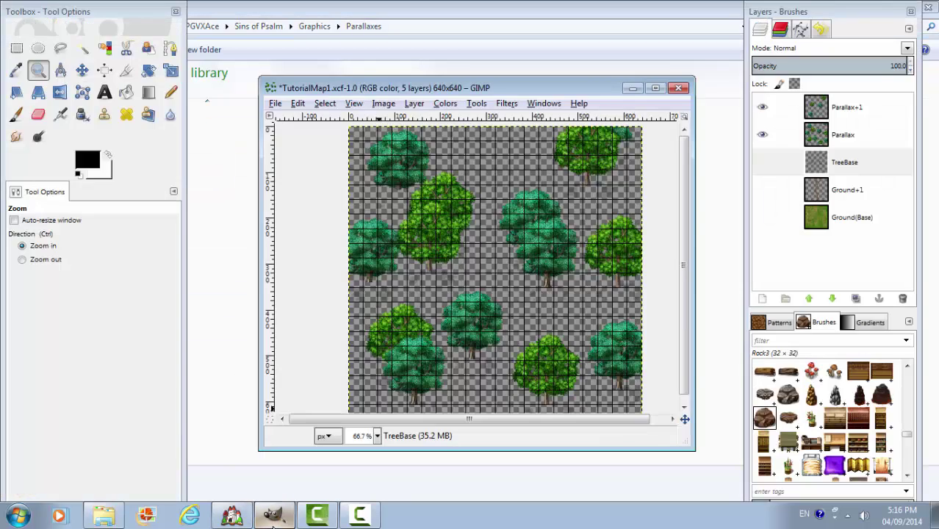
pyautogui.click(762, 136)
pyautogui.click(762, 162)
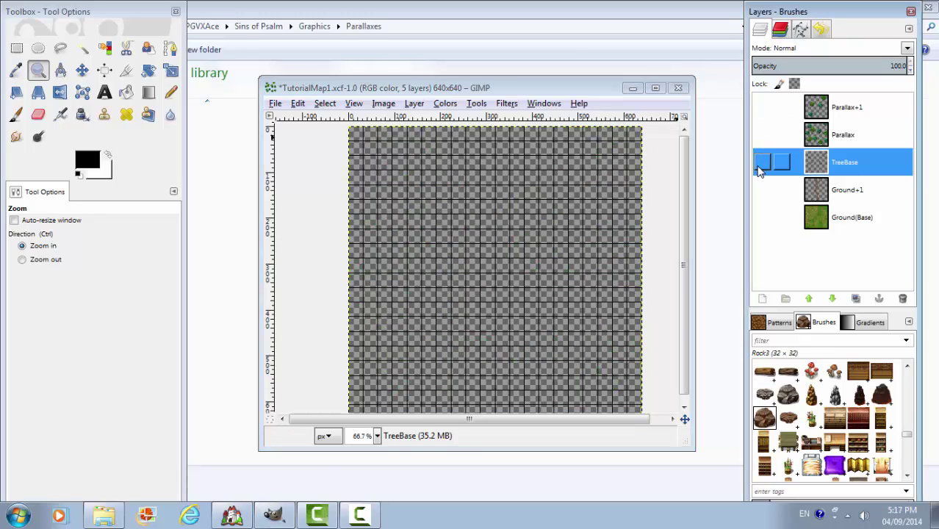
pyautogui.click(762, 163)
pyautogui.click(761, 189)
pyautogui.click(762, 218)
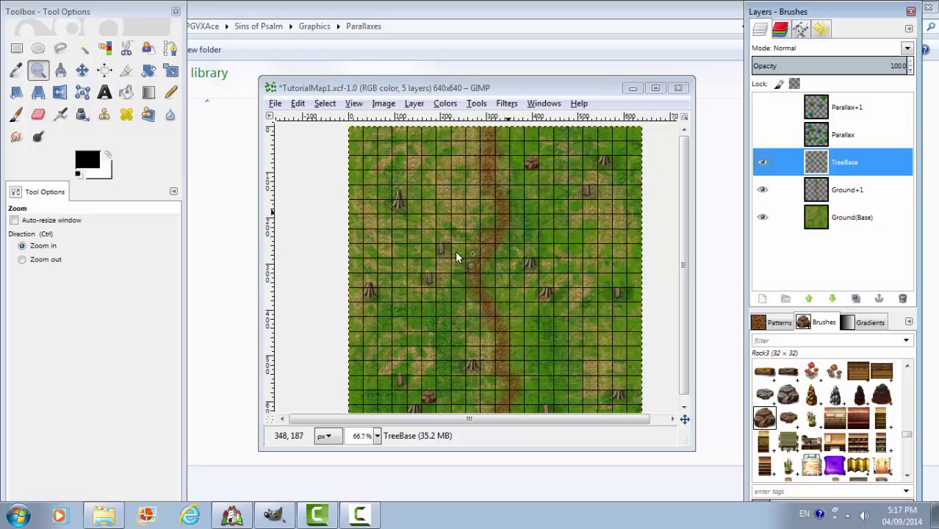
pyautogui.click(104, 518)
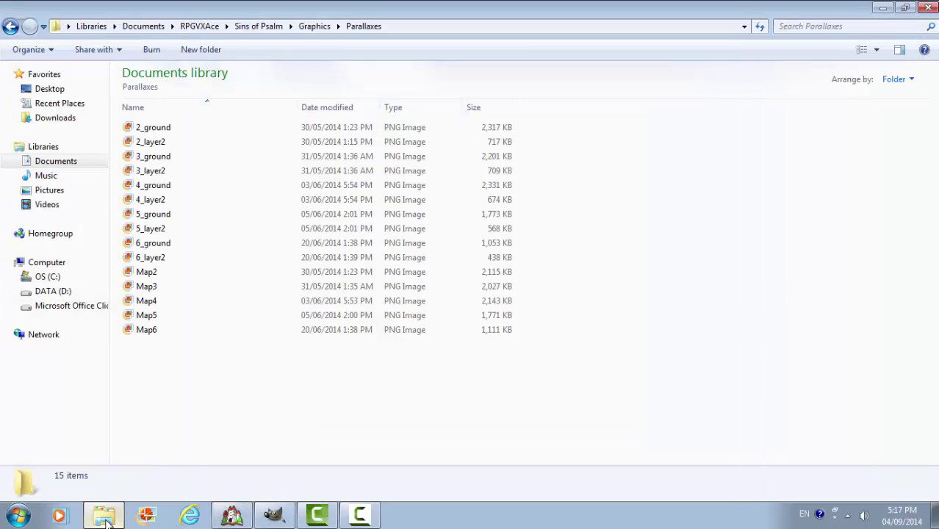
# - Export the ground and trunk image as 1_ground.png to the Parallaxes folder
pyautogui.click(286, 512)
pyautogui.click(275, 105)
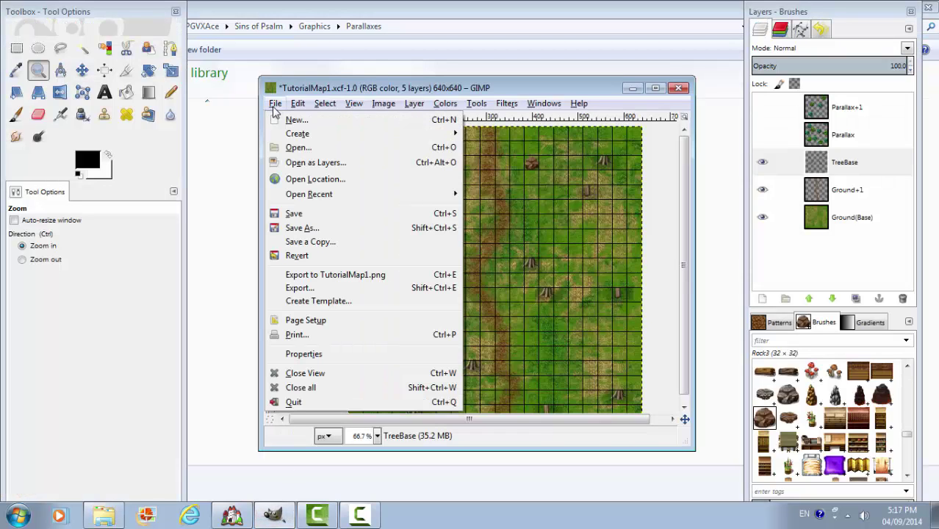
pyautogui.click(301, 288)
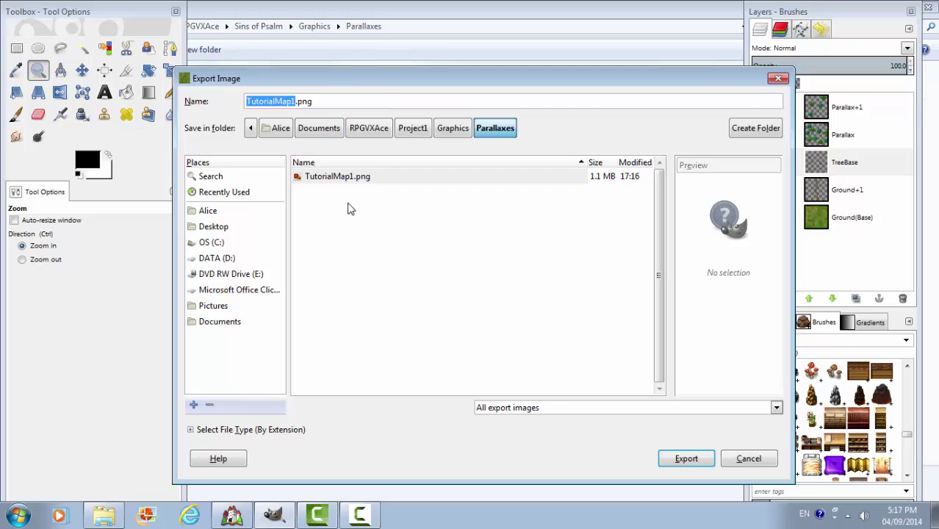
pyautogui.write('T')
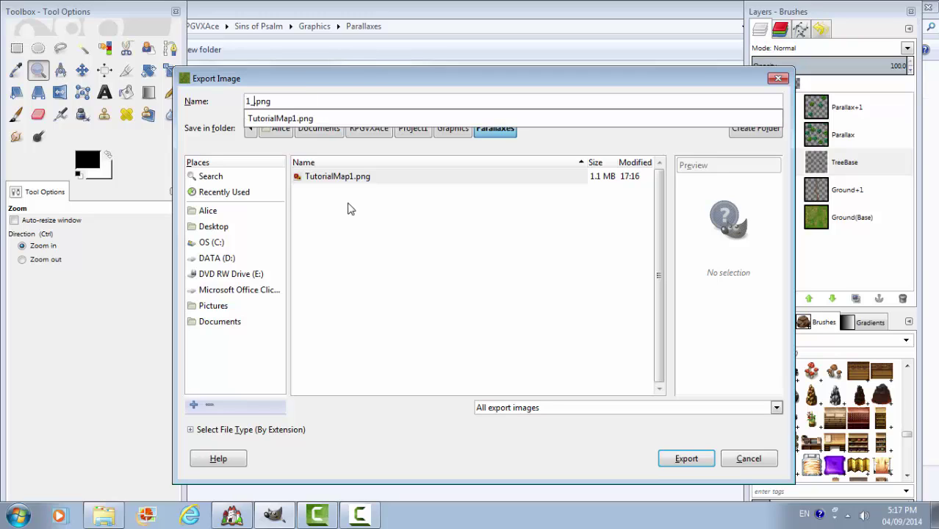
pyautogui.click(102, 518)
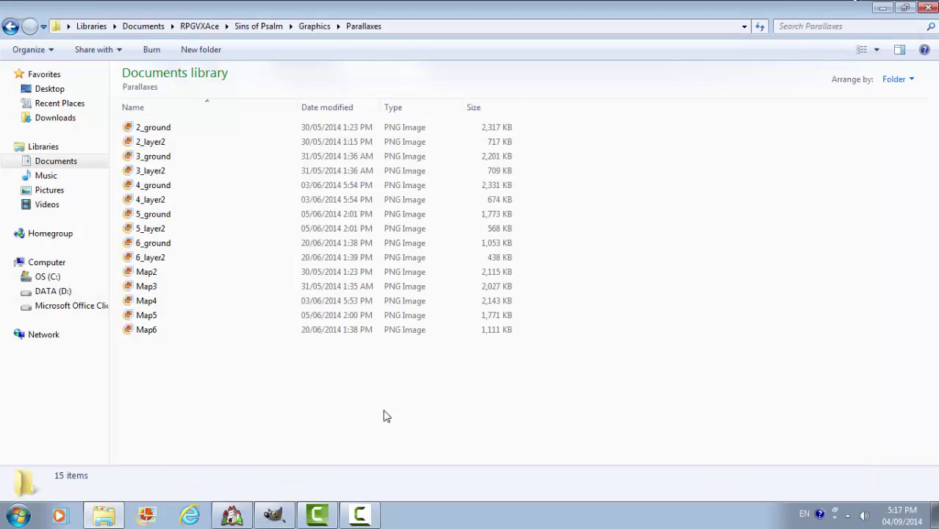
pyautogui.click(273, 514)
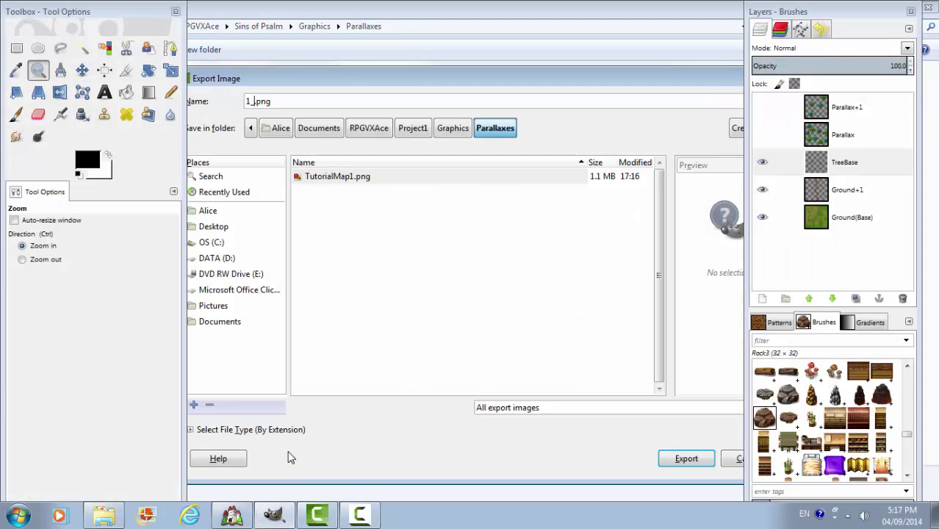
pyautogui.write('round')
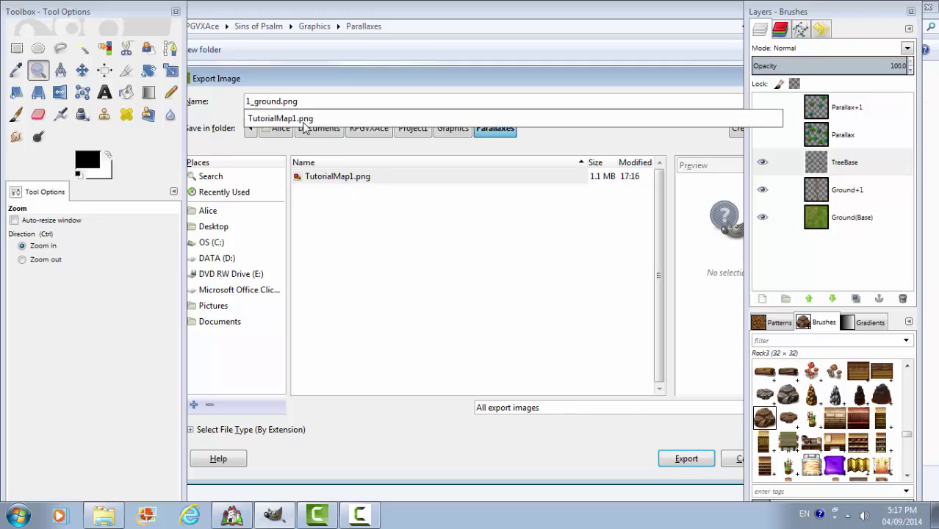
pyautogui.click(688, 461)
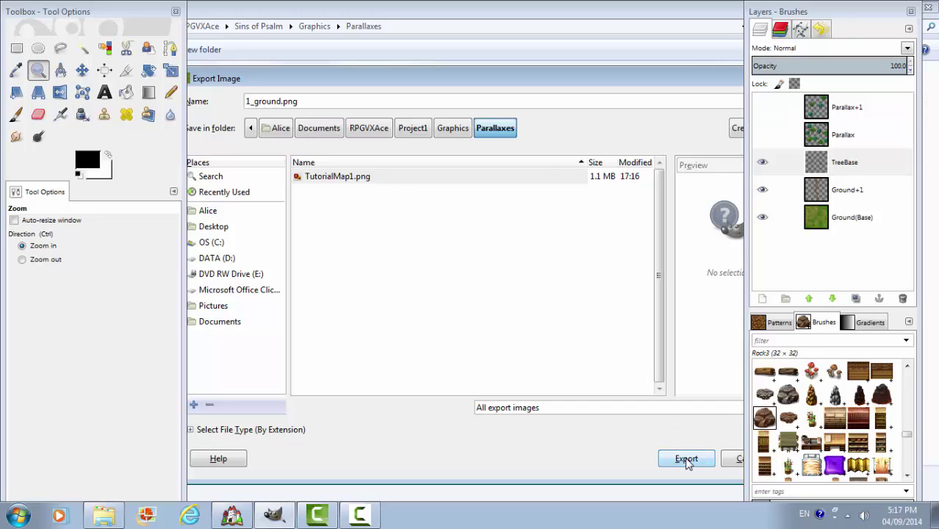
pyautogui.click(686, 460)
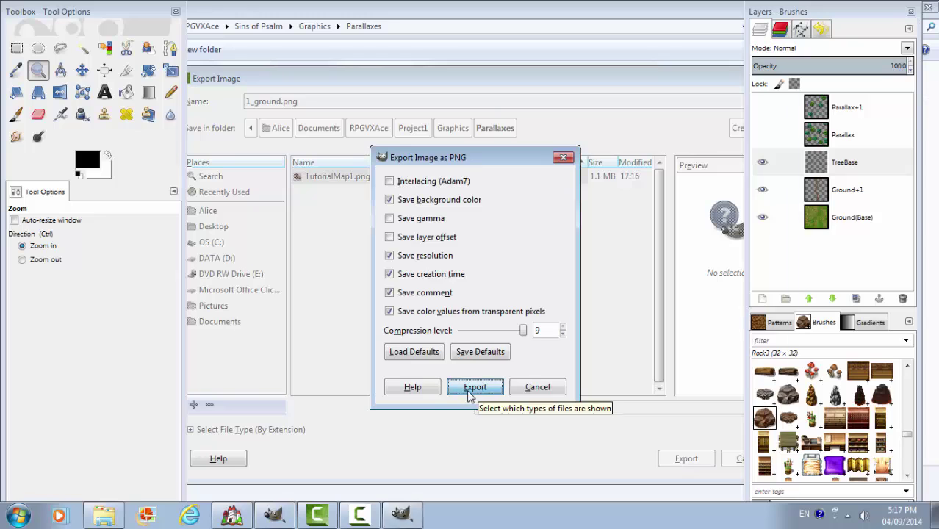
pyautogui.click(469, 389)
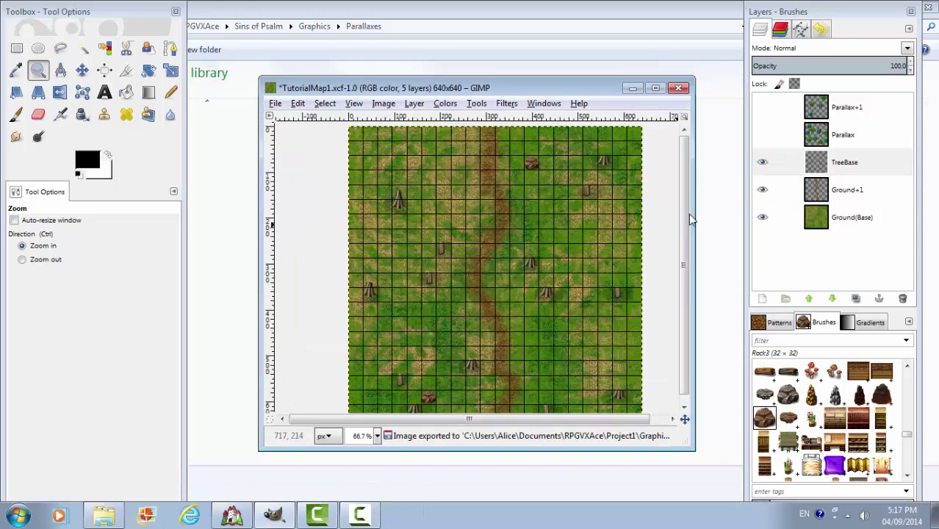
# - Hide the ground layers and show the Parallax and Parallax+1 tree layers
pyautogui.click(762, 218)
pyautogui.click(761, 189)
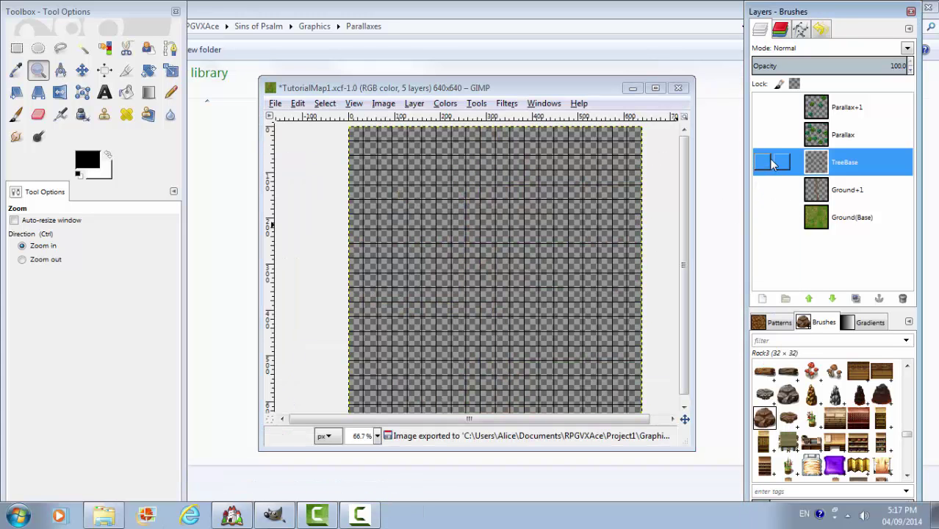
pyautogui.click(762, 135)
pyautogui.click(761, 107)
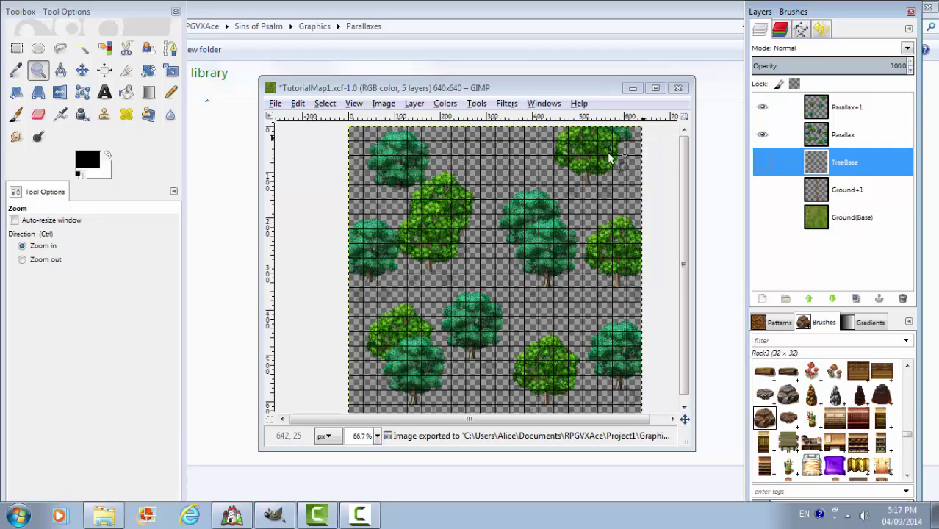
pyautogui.click(109, 514)
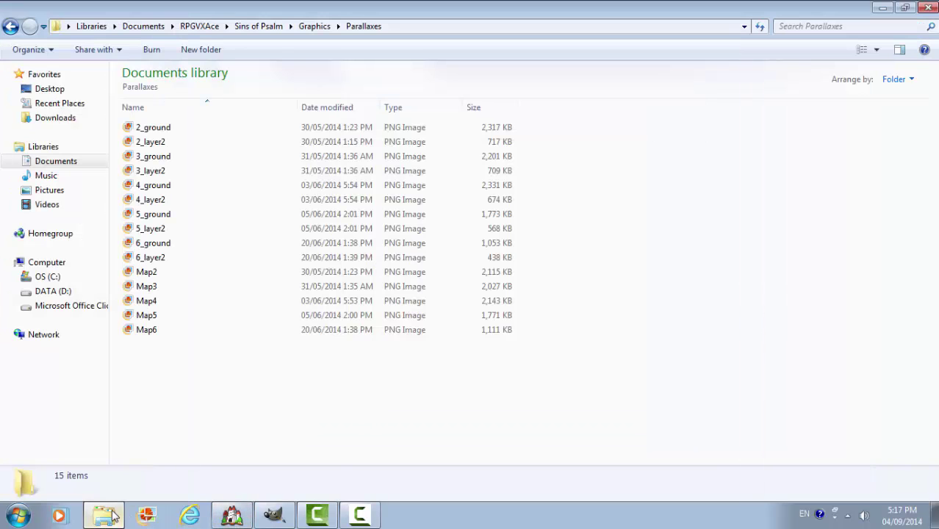
pyautogui.click(139, 147)
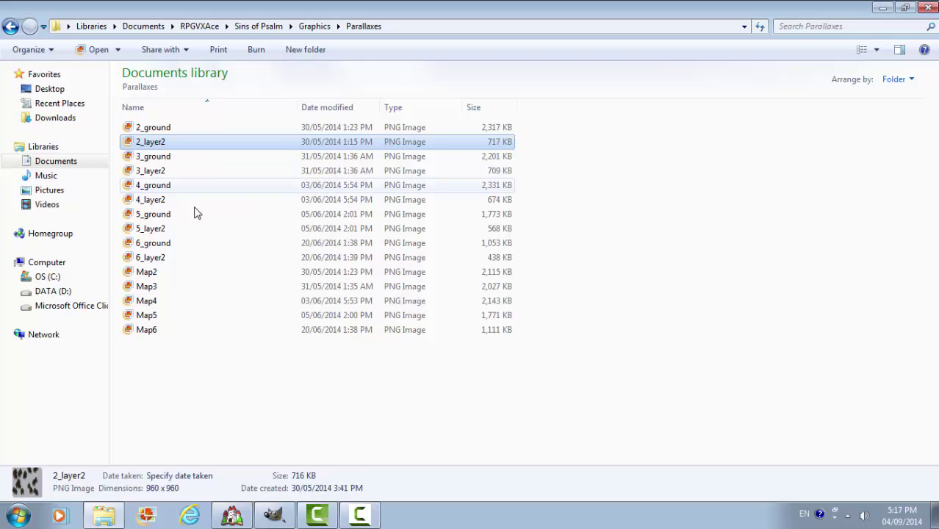
pyautogui.moveTo(279, 520)
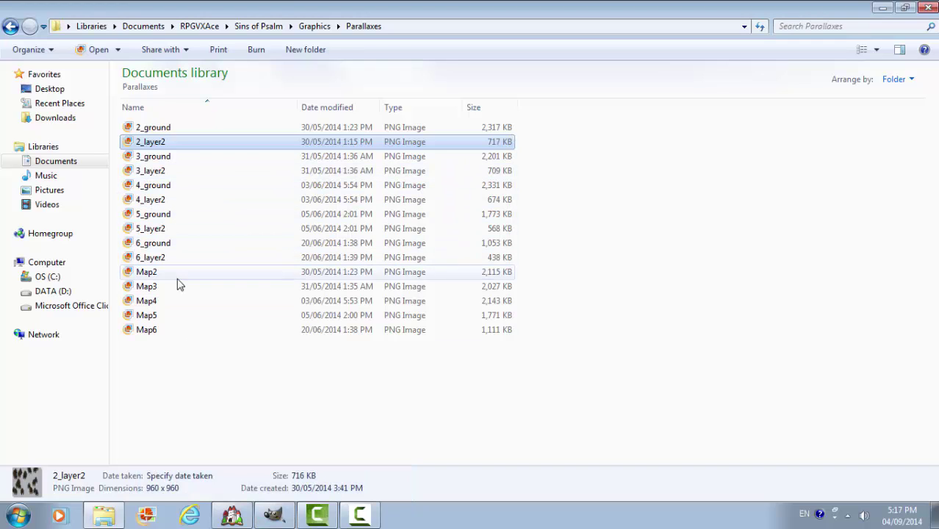
pyautogui.click(161, 131)
pyautogui.click(161, 144)
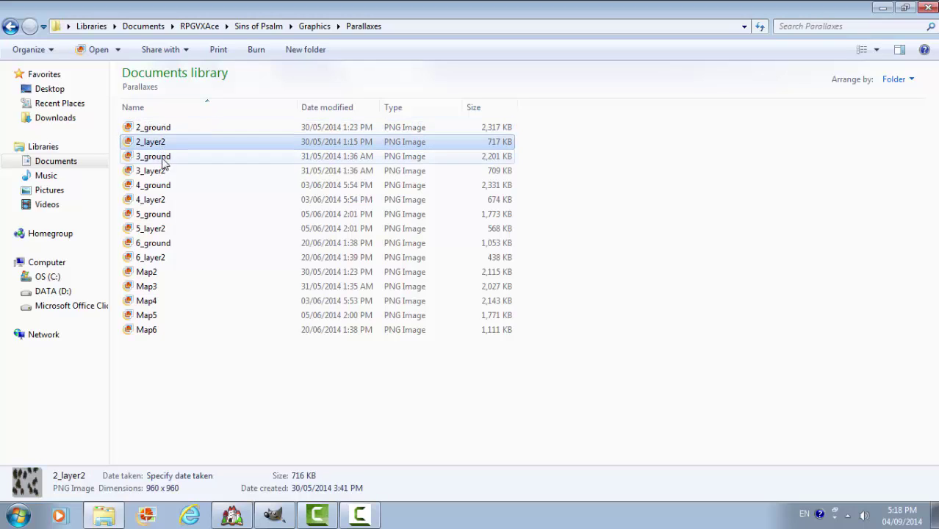
pyautogui.click(152, 288)
pyautogui.click(154, 273)
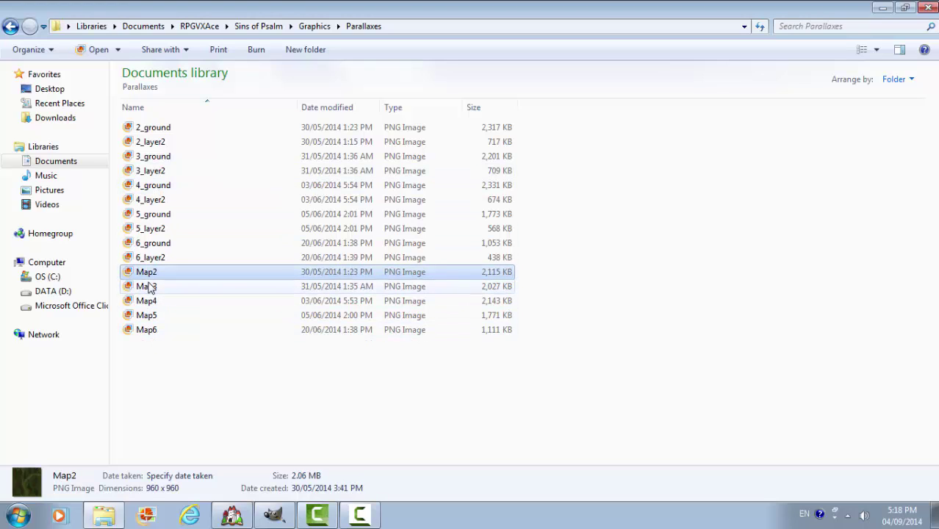
pyautogui.click(164, 144)
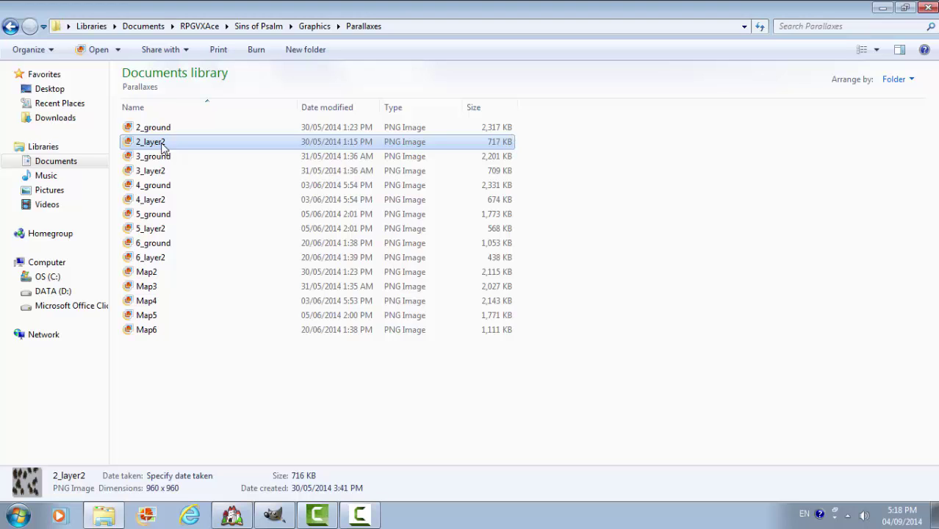
# - Export the tree-top layers as 1_layer2.png into the Parallaxes folder
pyautogui.click(273, 515)
pyautogui.click(275, 103)
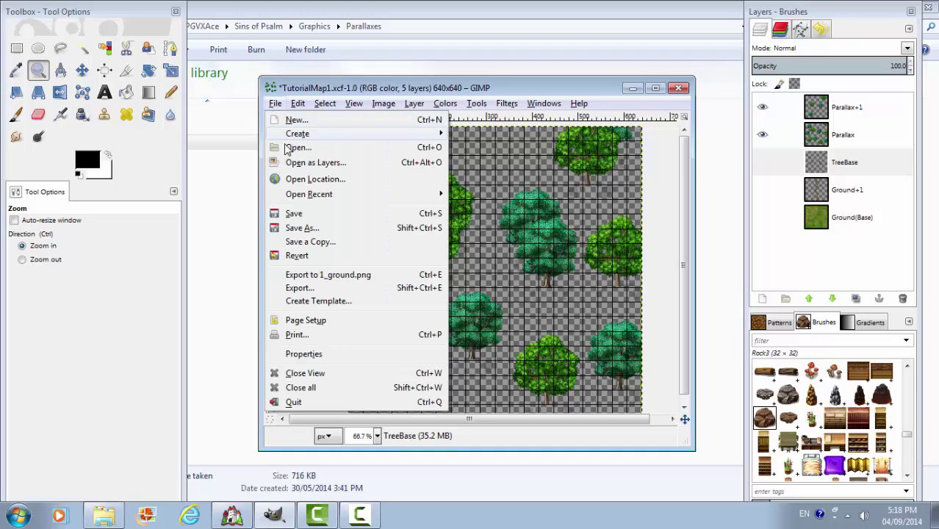
pyautogui.click(308, 292)
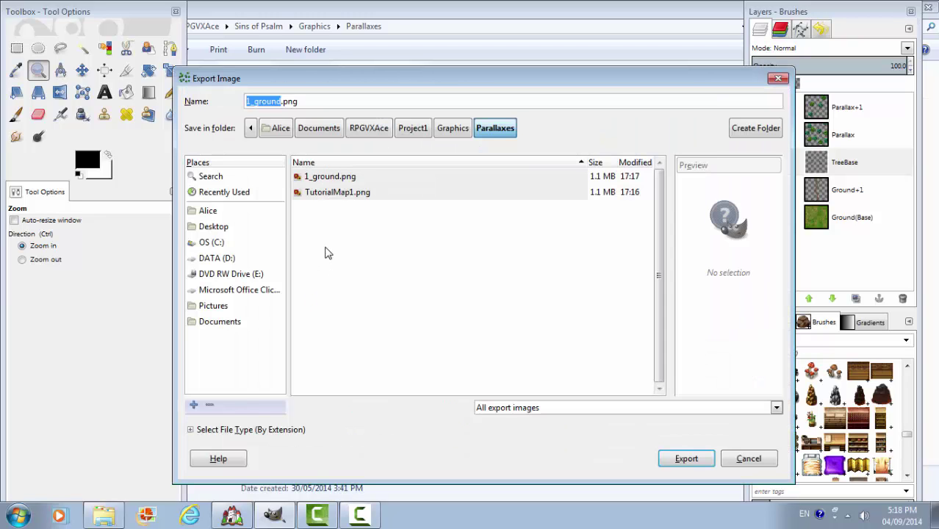
pyautogui.write('1')
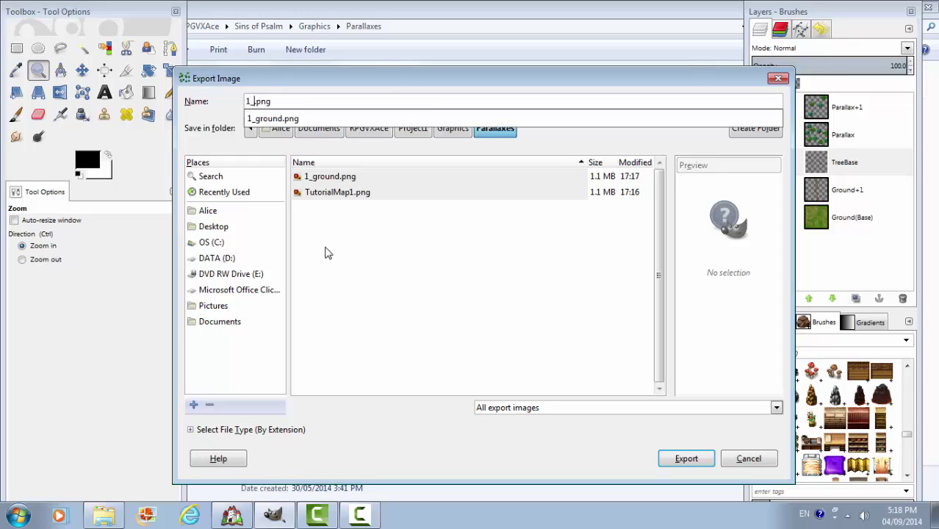
pyautogui.write('_layer2')
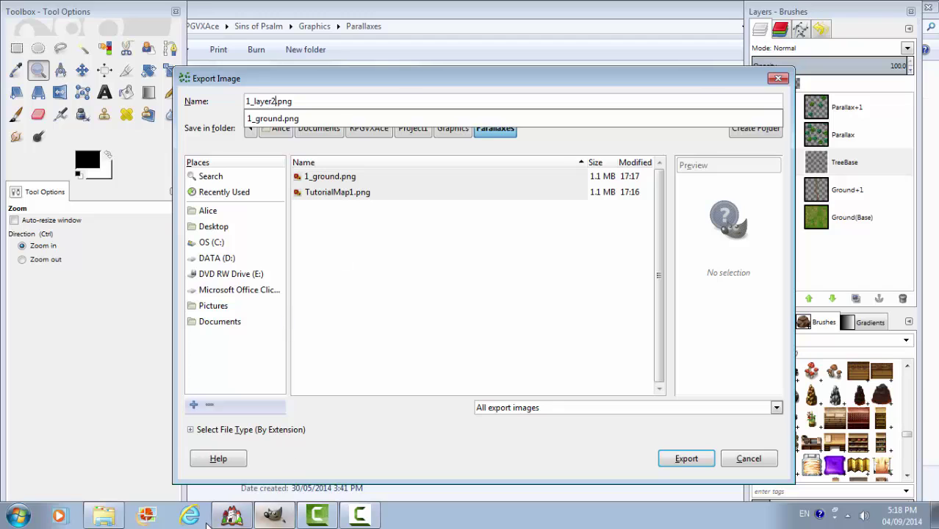
pyautogui.click(110, 513)
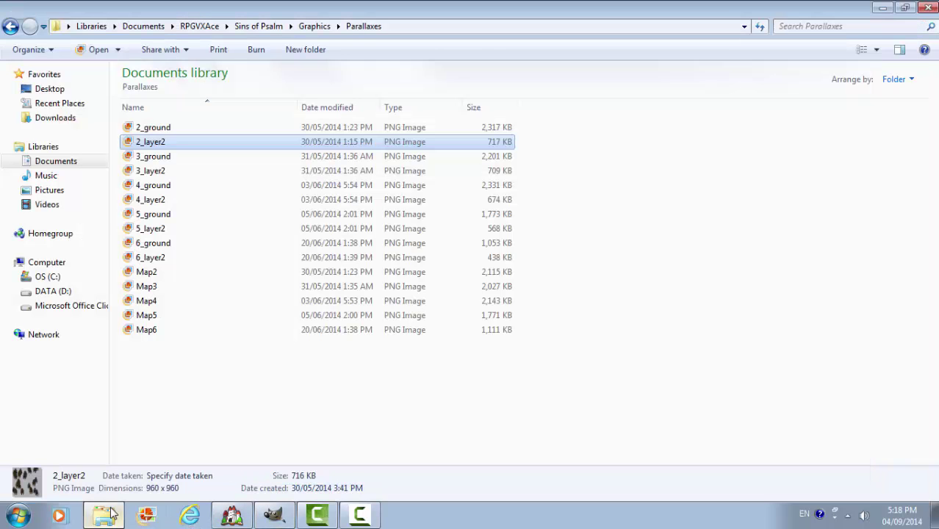
pyautogui.click(273, 516)
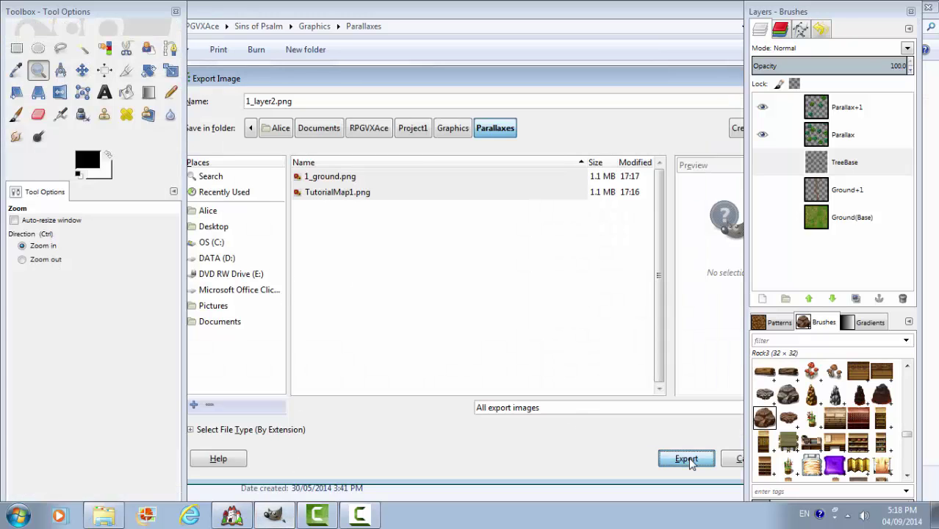
pyautogui.click(688, 461)
pyautogui.click(464, 391)
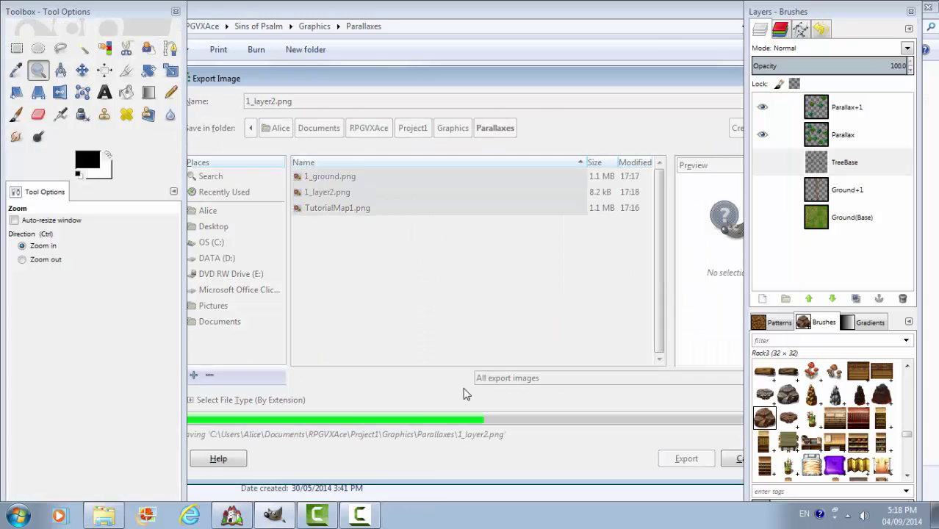
# - Turn TreeBase, Ground+1 and Ground(Base) back on and minimize GIMP
pyautogui.click(762, 161)
pyautogui.click(762, 190)
pyautogui.click(762, 216)
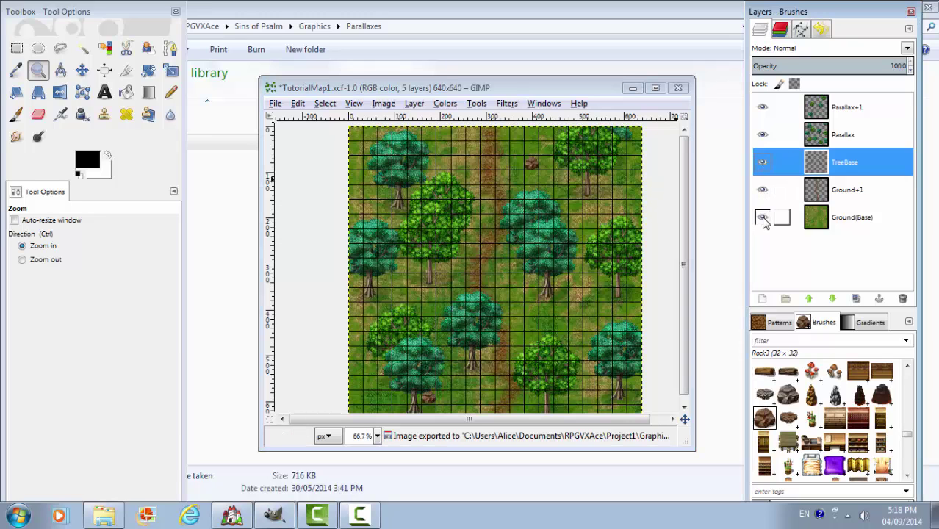
pyautogui.click(630, 90)
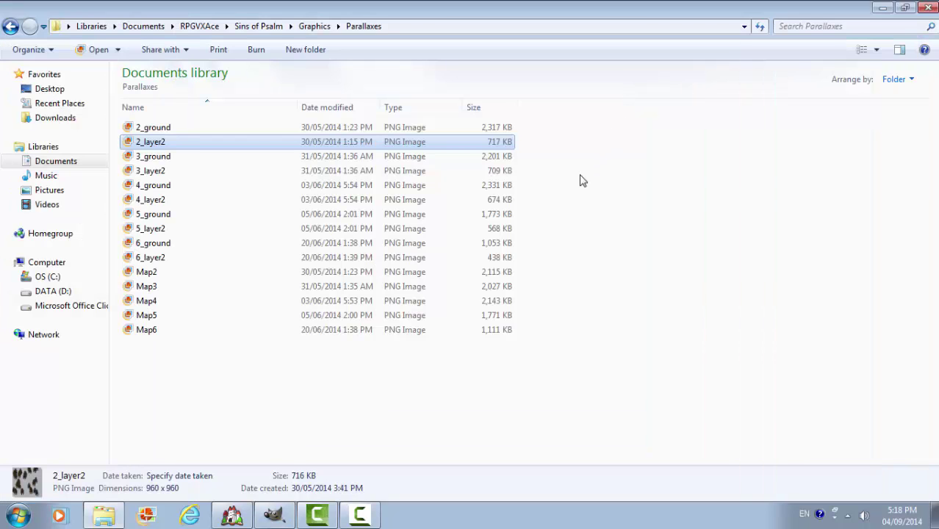
pyautogui.click(928, 7)
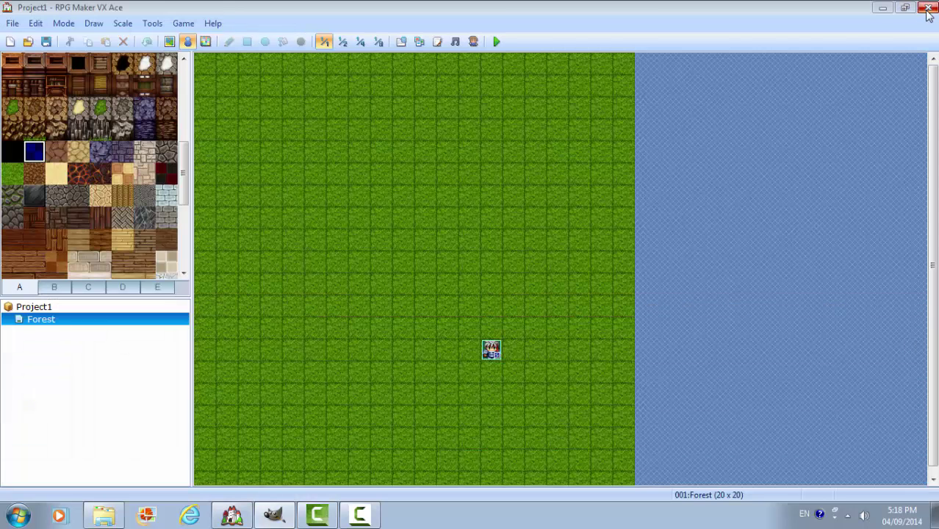
pyautogui.click(438, 42)
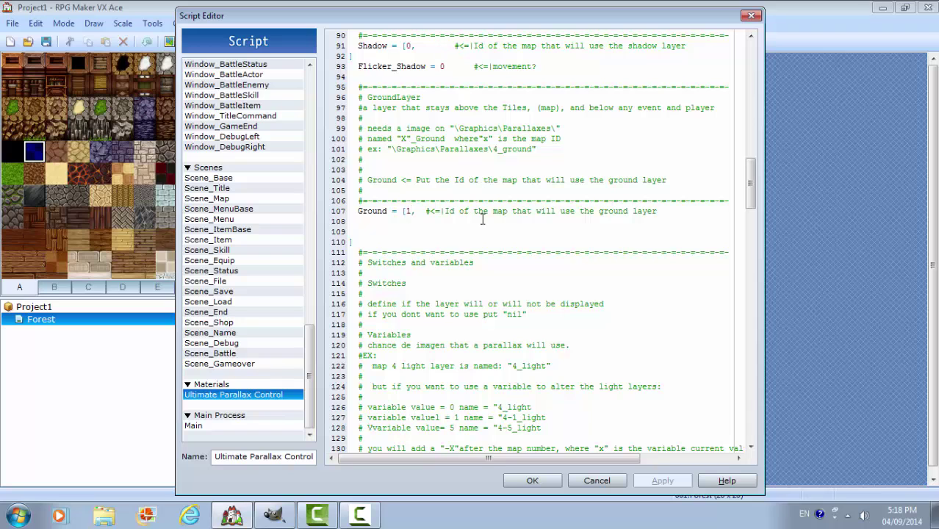
pyautogui.moveTo(748, 190); pyautogui.dragTo(753, 125)
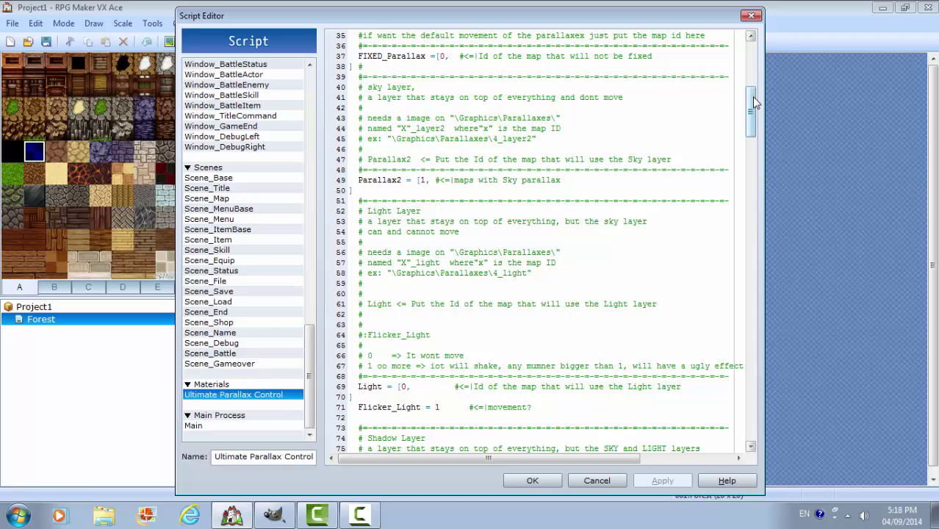
pyautogui.moveTo(752, 104); pyautogui.dragTo(742, 201)
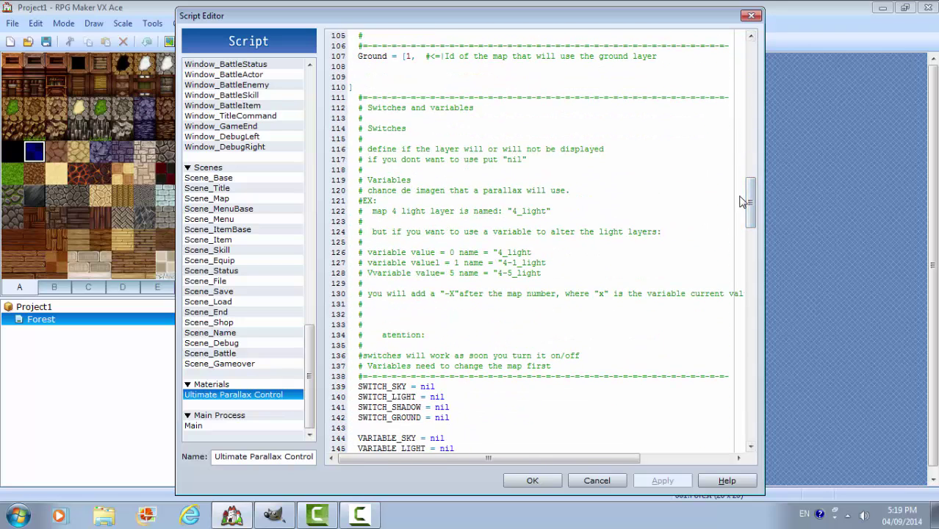
pyautogui.click(532, 480)
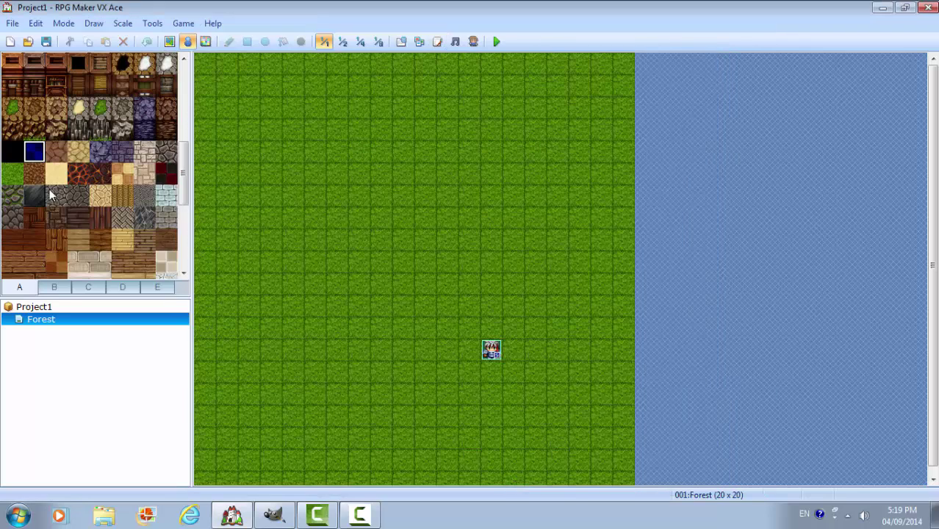
# - Paint the entire Forest map with the dark blue tile using the Rectangle tool
pyautogui.click(169, 41)
pyautogui.click(247, 42)
pyautogui.moveTo(209, 66); pyautogui.dragTo(632, 489)
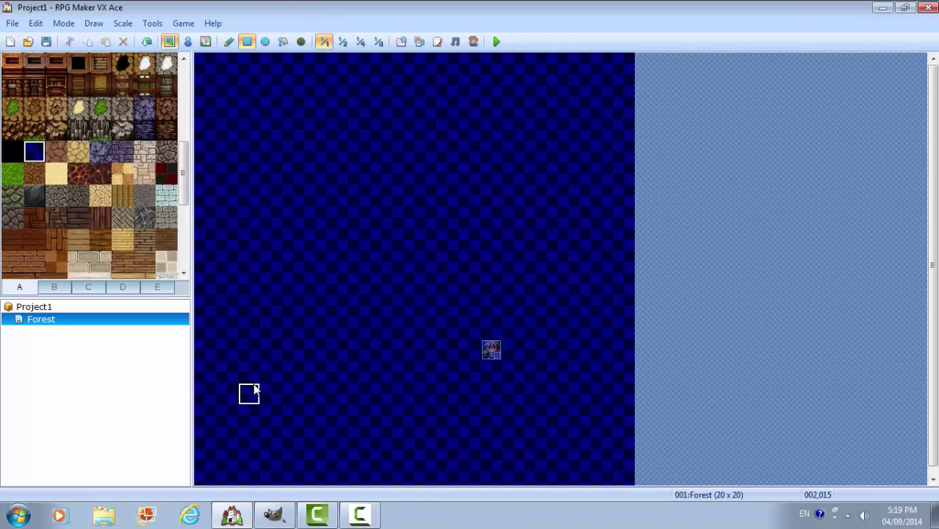
pyautogui.click(243, 41)
# - Save, then set TutorialMap1 as Forest's parallax graphic with Show in the Editor ticked
pyautogui.click(47, 42)
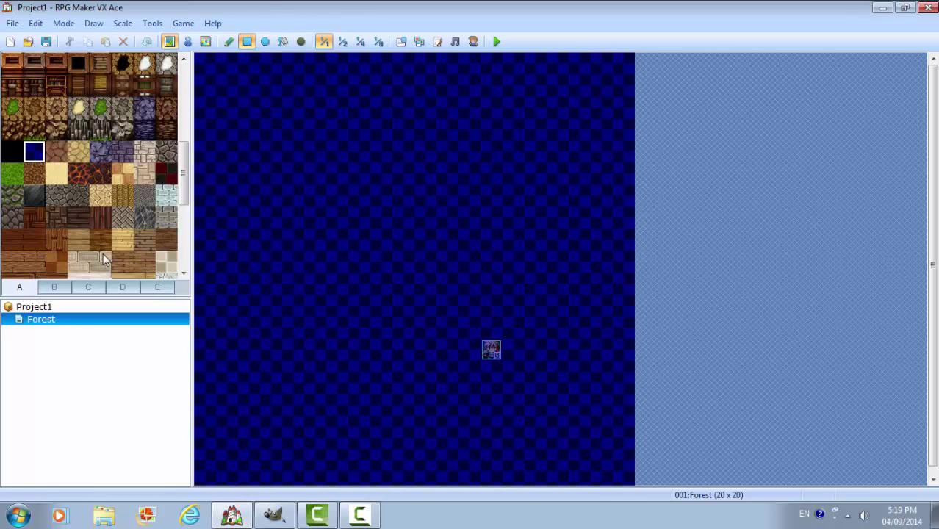
pyautogui.rightClick(44, 326)
pyautogui.click(86, 337)
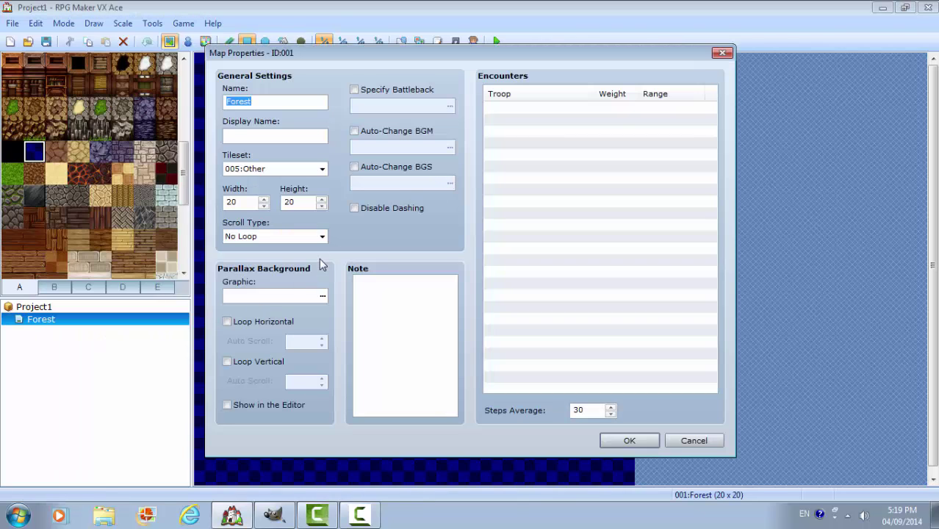
pyautogui.click(321, 296)
pyautogui.doubleClick(294, 136)
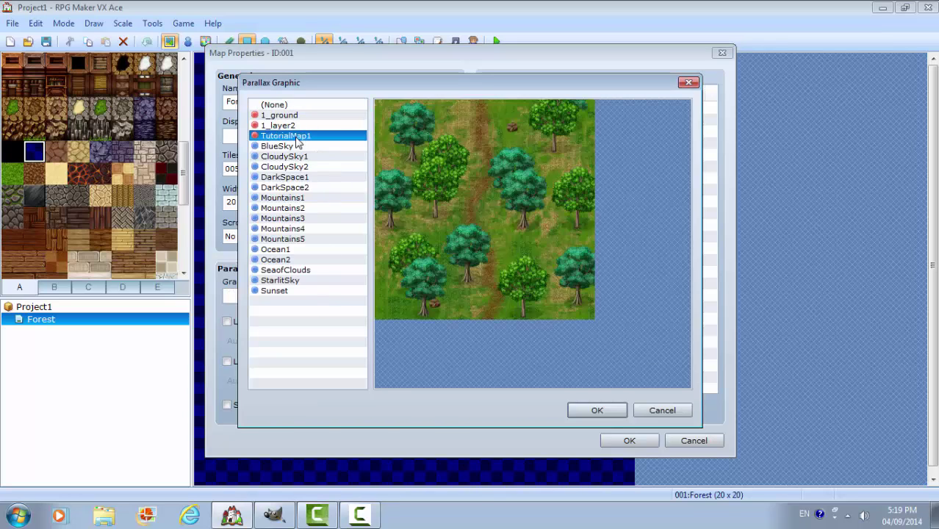
pyautogui.click(227, 404)
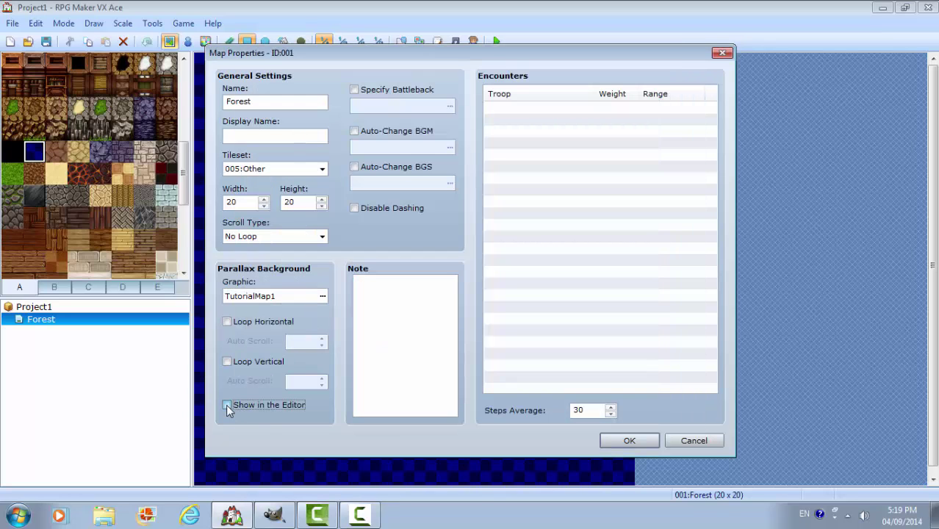
pyautogui.click(628, 440)
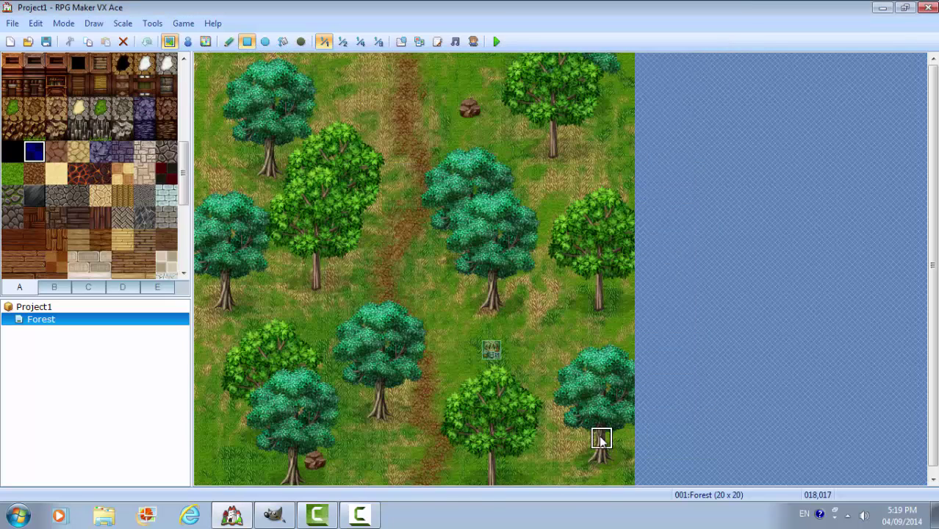
# - Cut the player start event and paste it onto the forest path
pyautogui.click(188, 41)
pyautogui.rightClick(496, 356)
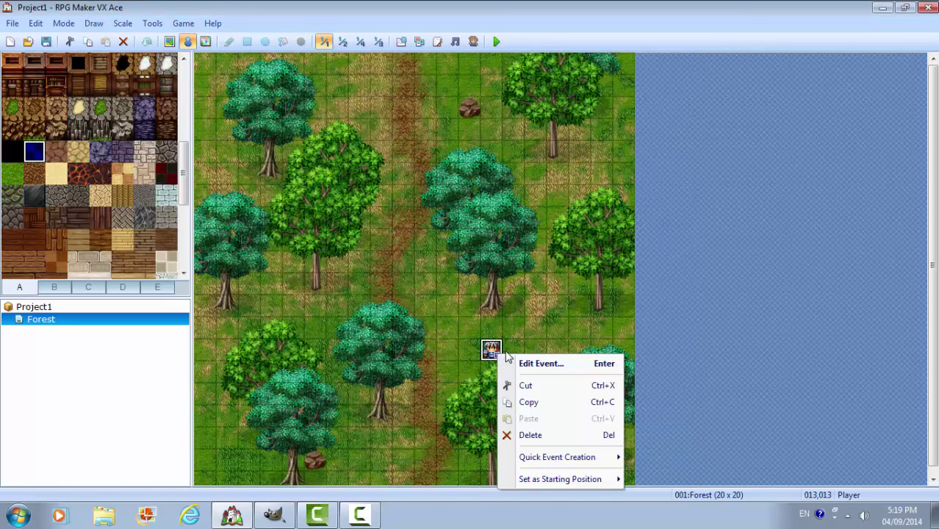
pyautogui.click(523, 384)
pyautogui.rightClick(398, 233)
pyautogui.click(429, 297)
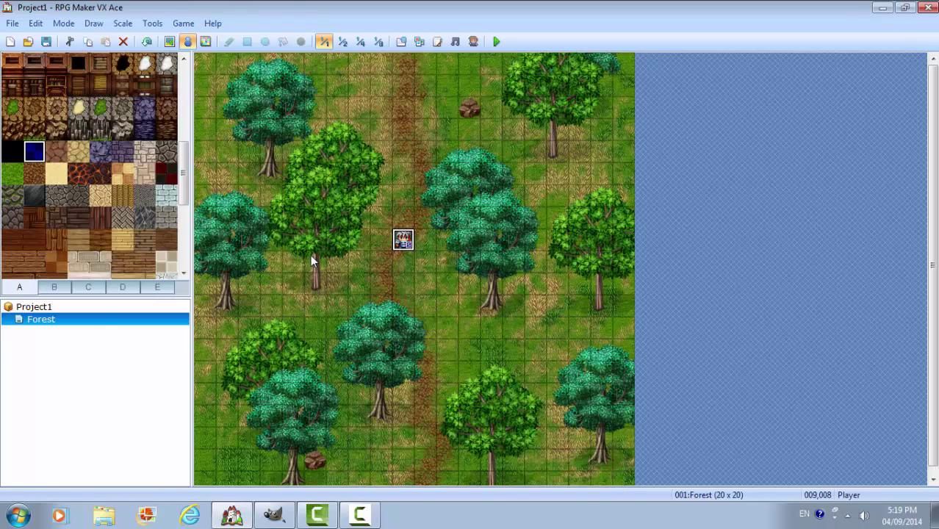
# - In Database > Tilesets, set a blank tile on sheet E to X (impassable) passage
pyautogui.scroll(6, 96, 220)
pyautogui.click(50, 289)
pyautogui.click(89, 288)
pyautogui.click(124, 288)
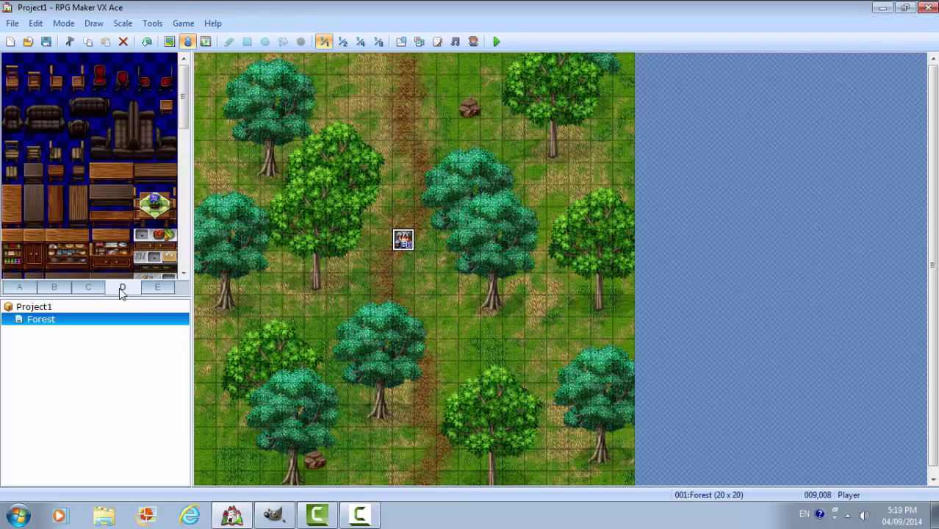
pyautogui.click(155, 288)
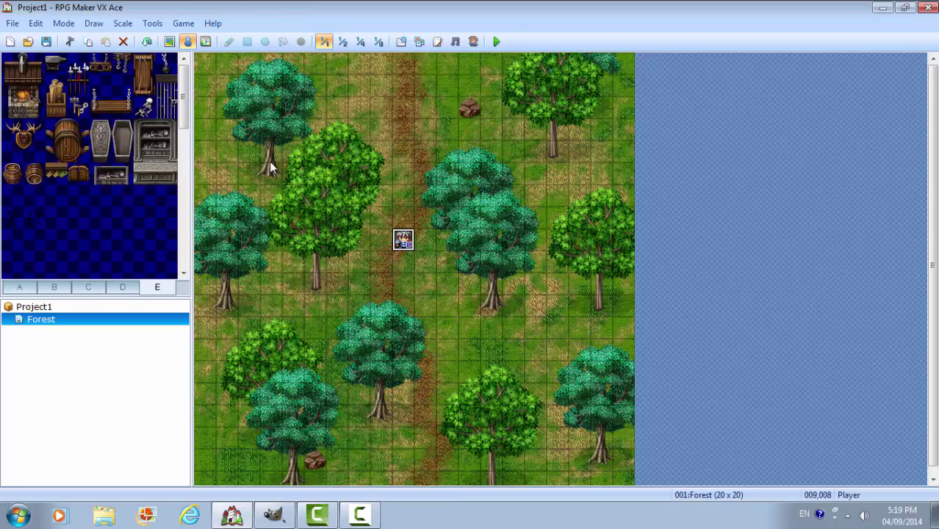
pyautogui.click(401, 41)
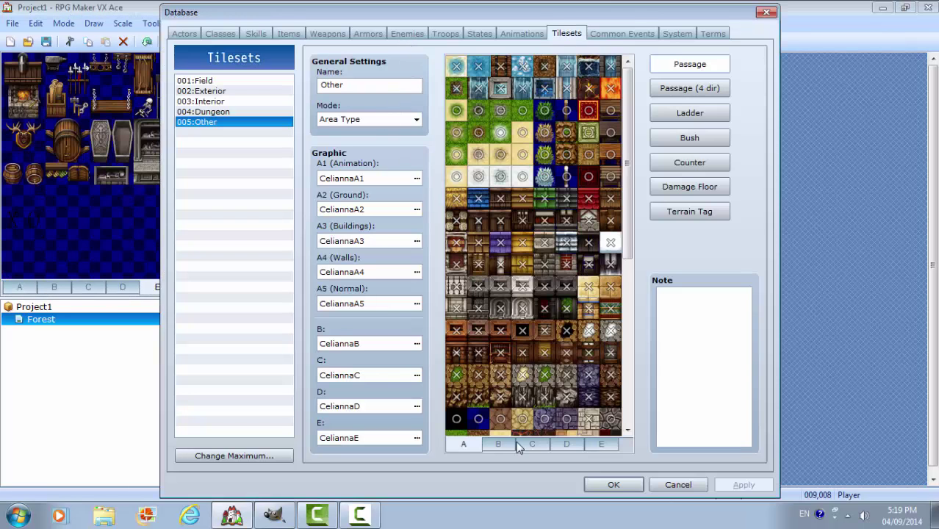
pyautogui.moveTo(627, 191); pyautogui.dragTo(628, 364)
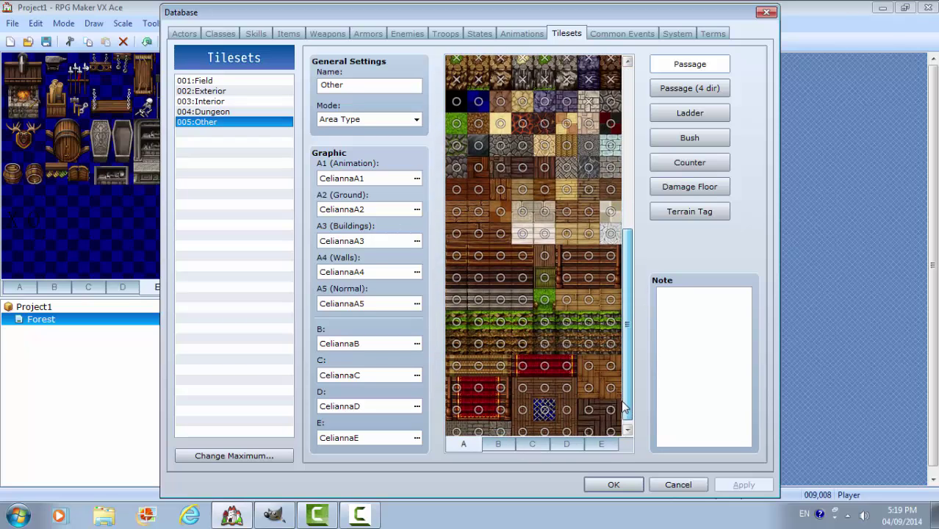
pyautogui.click(602, 445)
pyautogui.click(456, 222)
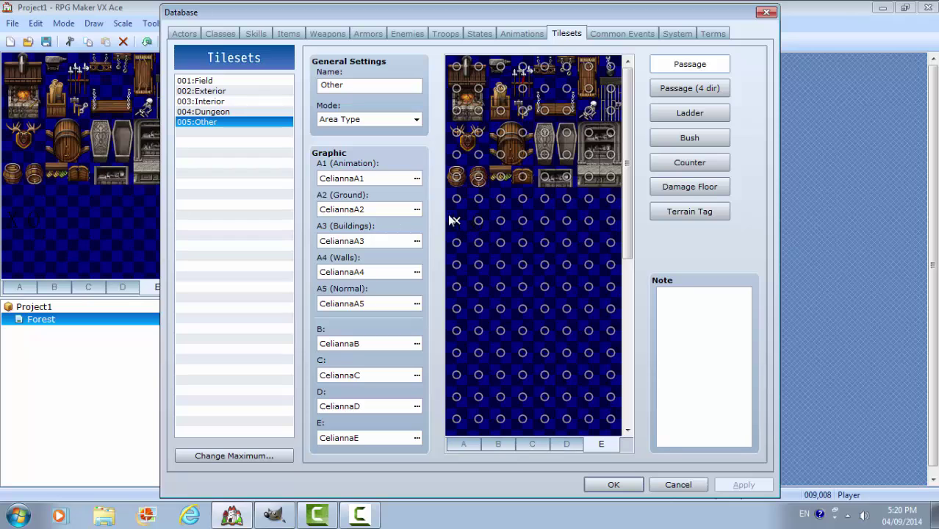
pyautogui.click(613, 485)
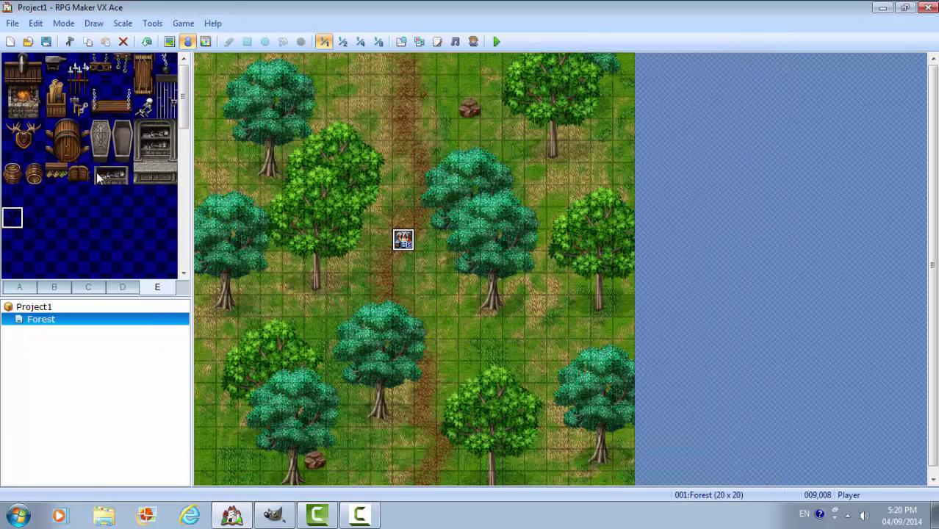
# - Paint the impassable blank tile over each tree trunk, including the oaks and corner trees
pyautogui.click(169, 41)
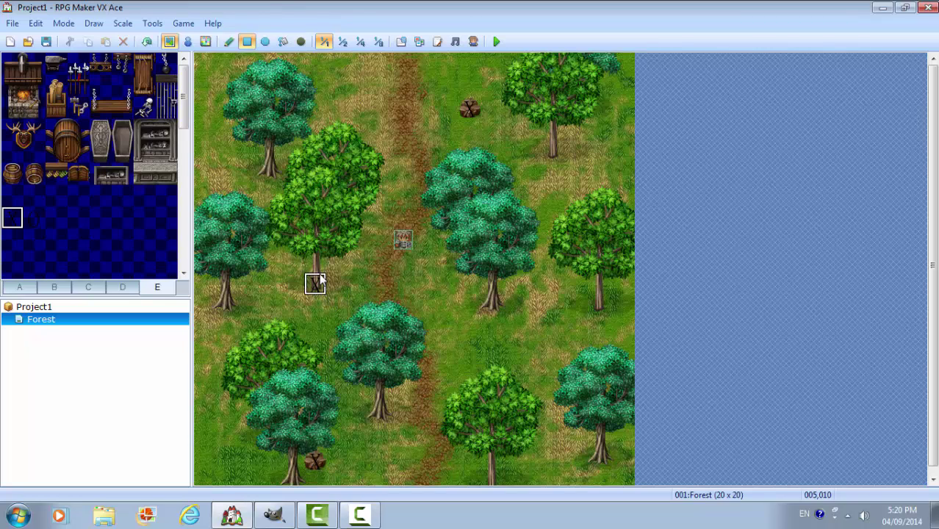
pyautogui.moveTo(319, 276); pyautogui.dragTo(319, 263)
pyautogui.click(268, 173)
pyautogui.click(268, 151)
pyautogui.click(558, 152)
pyautogui.click(554, 138)
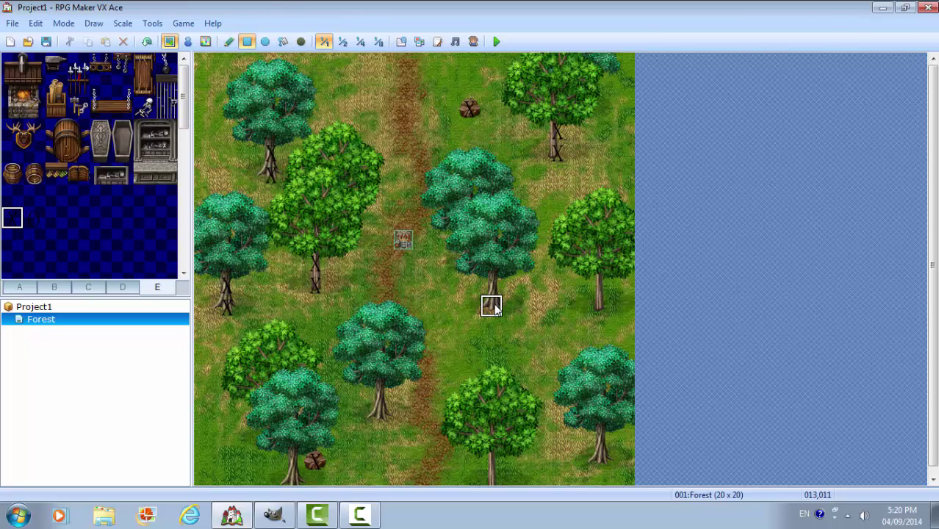
pyautogui.click(602, 288)
pyautogui.click(601, 452)
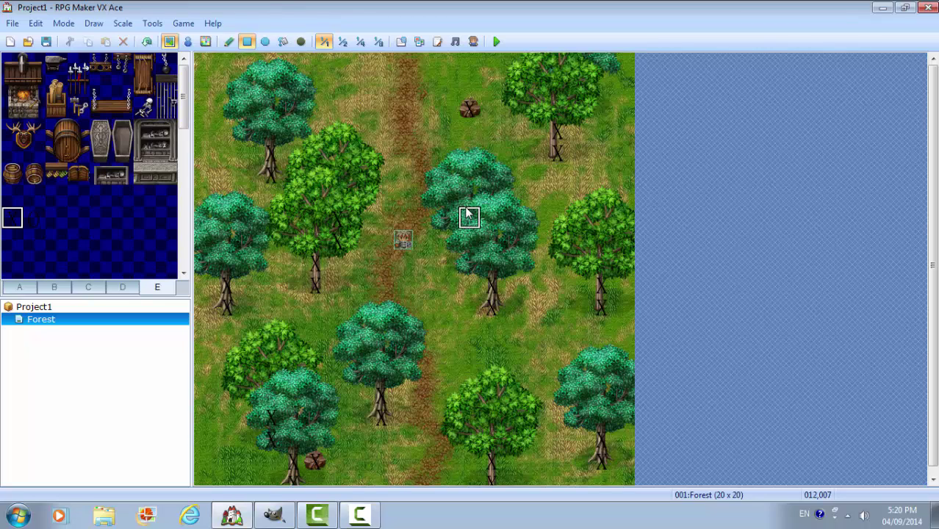
pyautogui.click(467, 242)
pyautogui.click(467, 263)
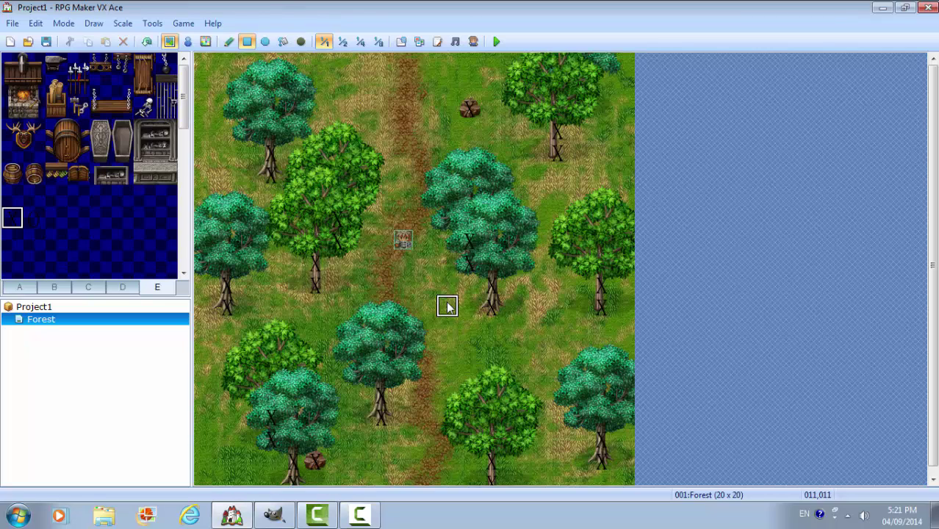
pyautogui.click(272, 514)
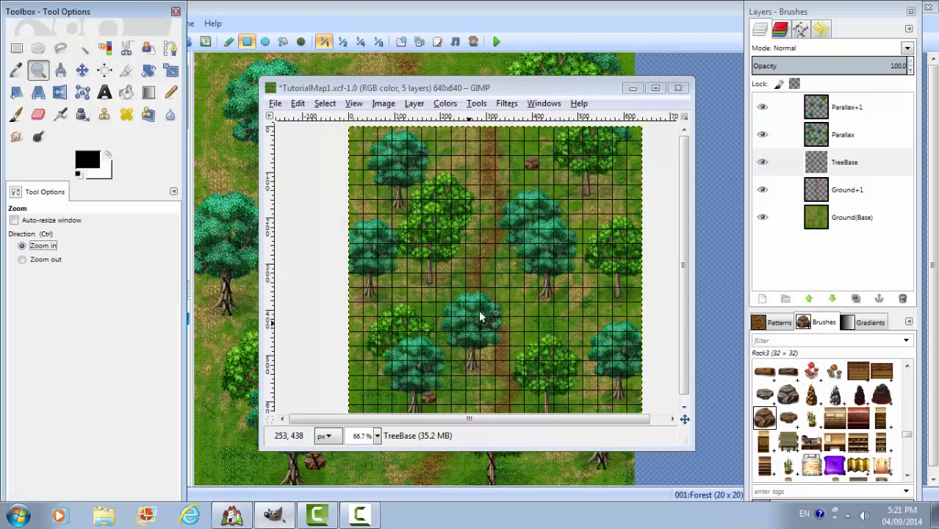
pyautogui.click(761, 134)
pyautogui.click(761, 135)
pyautogui.click(762, 106)
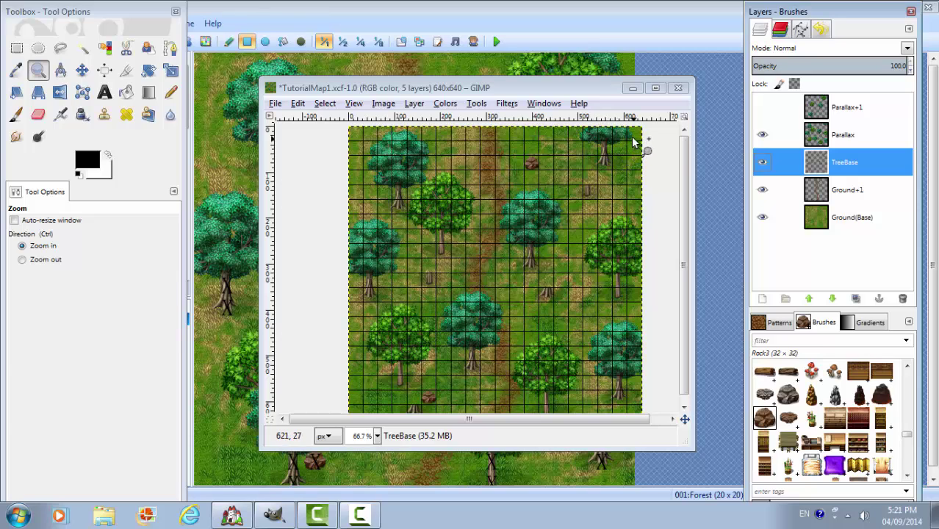
pyautogui.click(762, 107)
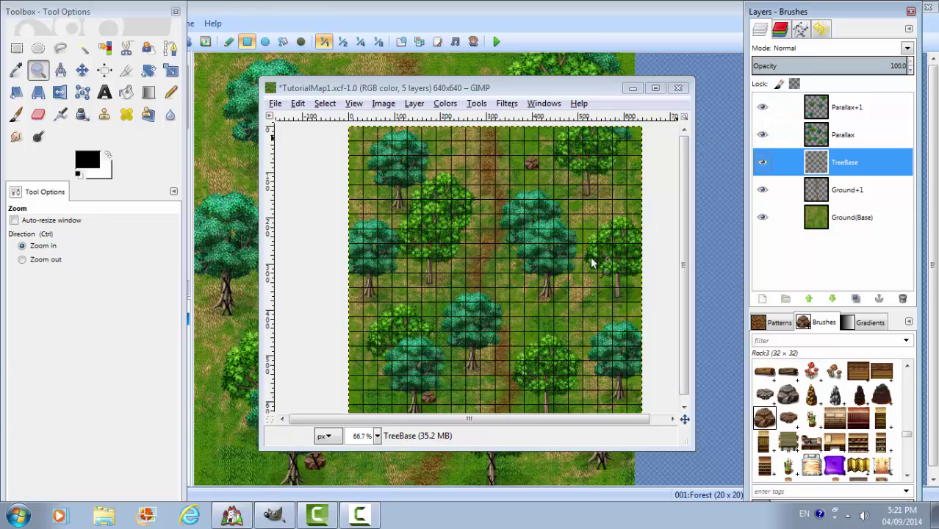
pyautogui.click(249, 516)
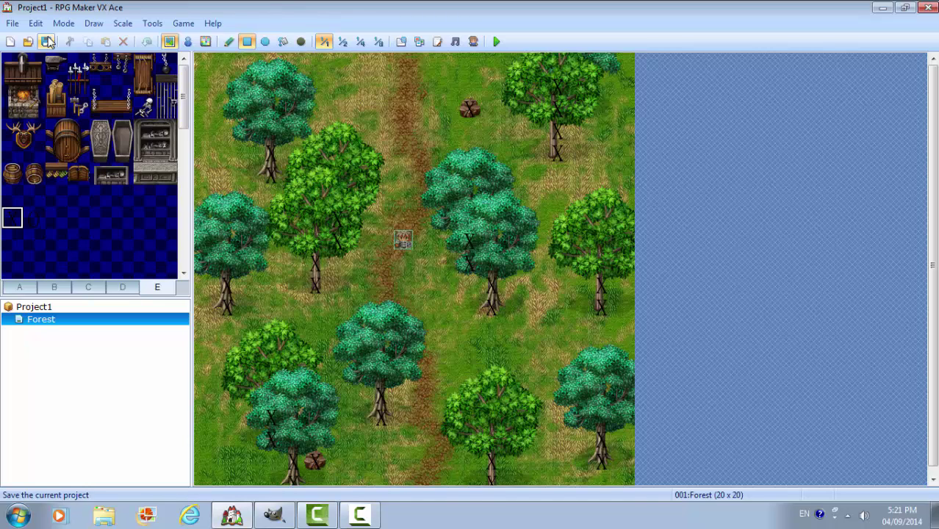
# - Open the Game menu to show the launch options, then close it again
pyautogui.click(195, 24)
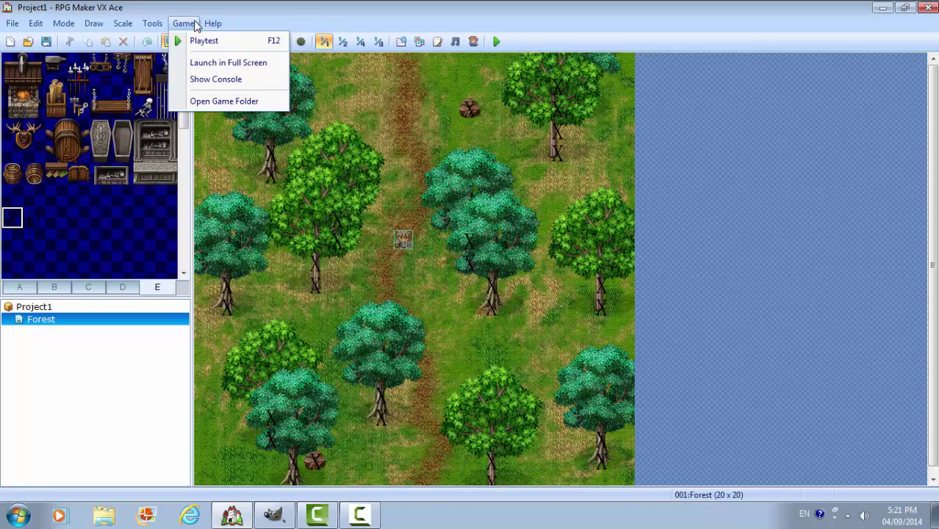
pyautogui.click(195, 25)
# - Start a playtest, begin a New Game, and walk the hero under a tree canopy
pyautogui.click(498, 42)
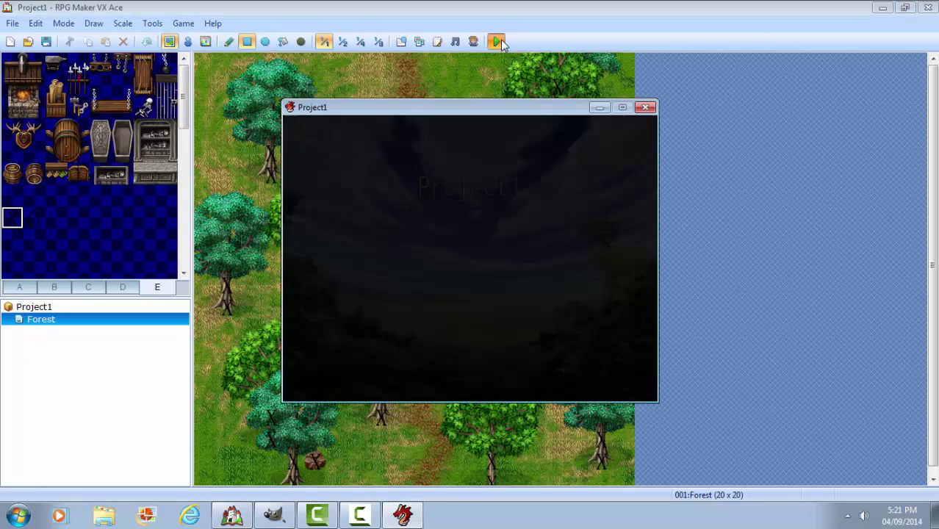
pyautogui.press('Return')
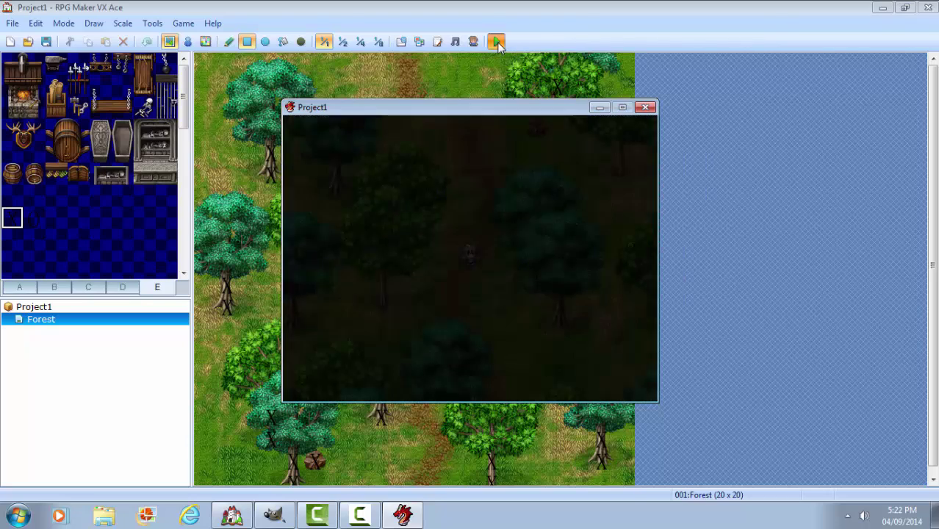
pyautogui.press('Down')
pyautogui.press('Right')
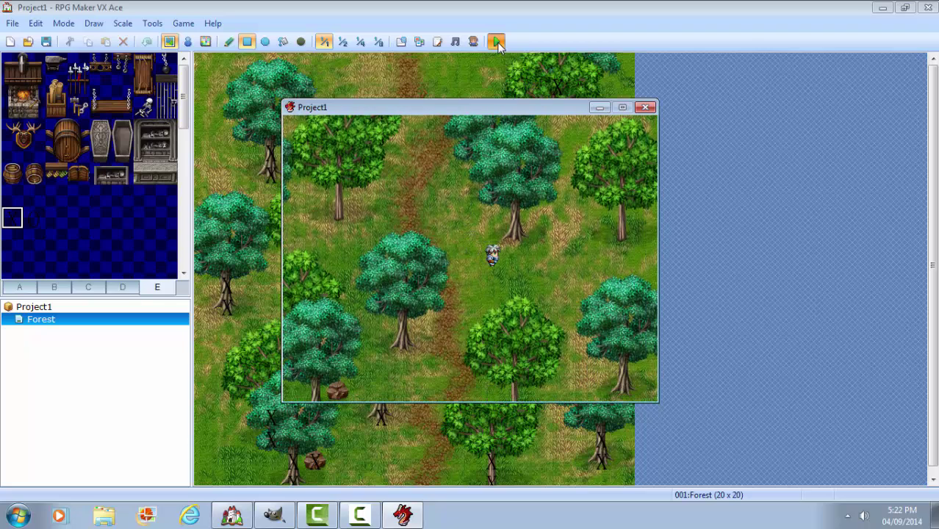
pyautogui.press('Down')
pyautogui.press('Down')
pyautogui.press('Right')
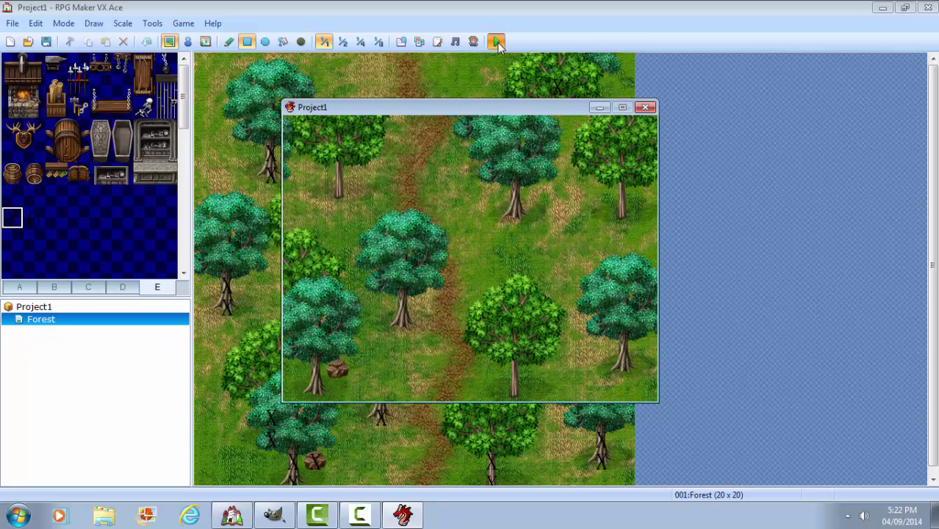
# - Walk the hero around the forest, under canopies, to the top and left edges
pyautogui.press('Left')
pyautogui.press('Down')
pyautogui.press('Left')
pyautogui.press('Left')
pyautogui.press('Up')
pyautogui.press('Down')
pyautogui.press('Up')
pyautogui.press('Right')
pyautogui.press('Right')
pyautogui.press('Up')
pyautogui.press('Right')
pyautogui.press('Down')
pyautogui.press('Right')
pyautogui.press('Left')
pyautogui.press('Up')
pyautogui.press('Up')
pyautogui.press('Left')
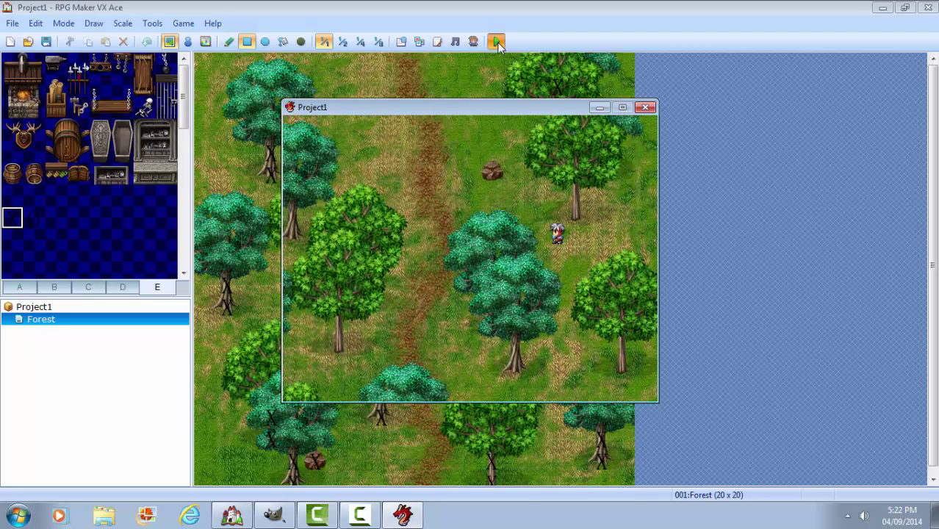
pyautogui.press('Up')
pyautogui.press('Up')
pyautogui.press('Left')
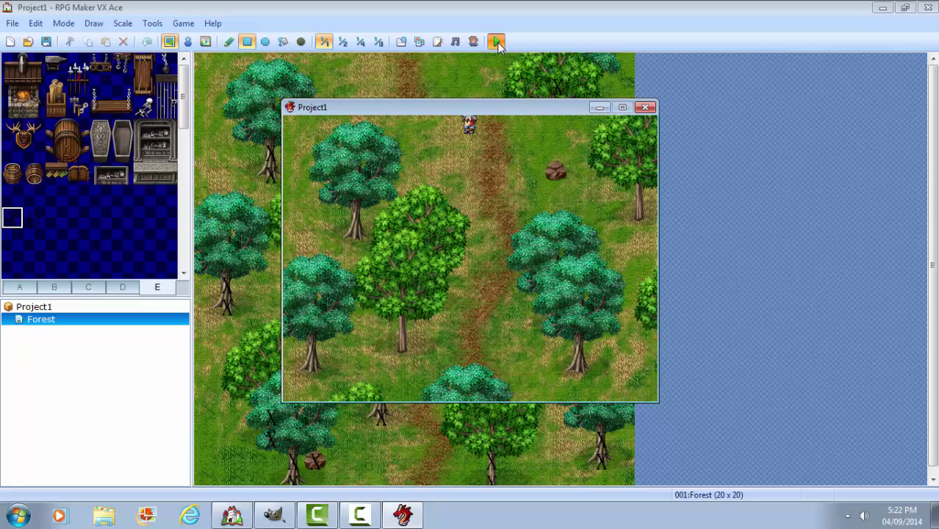
pyautogui.press('Left')
pyautogui.press('Down')
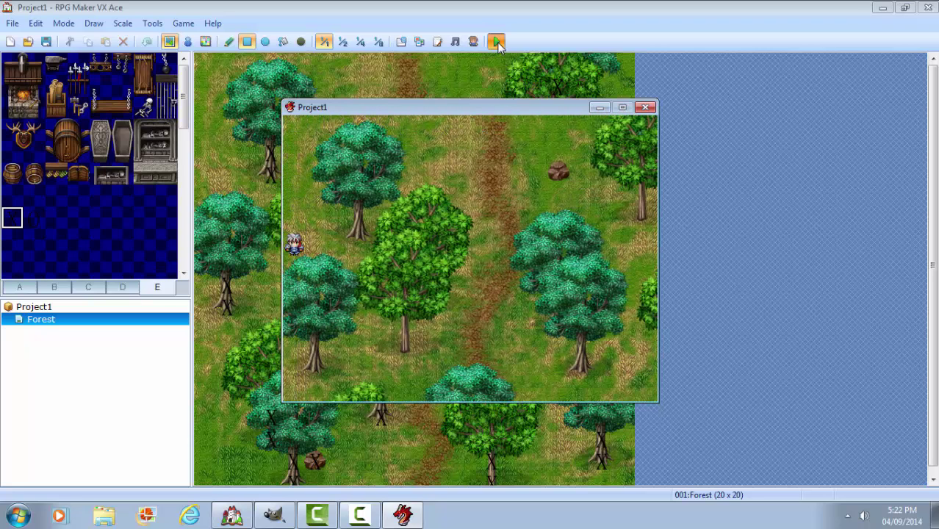
# - Walk the hero along the bottom edge and behind trees, then close the playtest
pyautogui.press('Down')
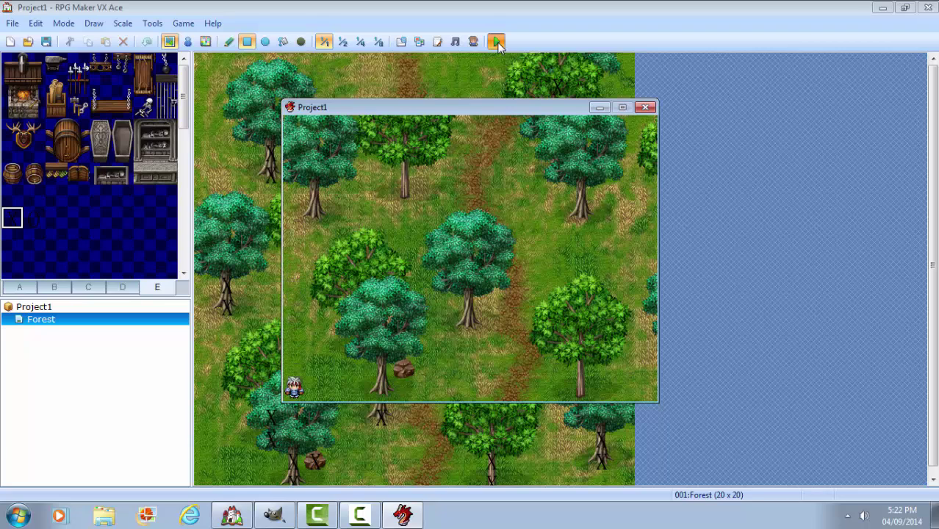
pyautogui.press('Right')
pyautogui.press('Left')
pyautogui.press('Up')
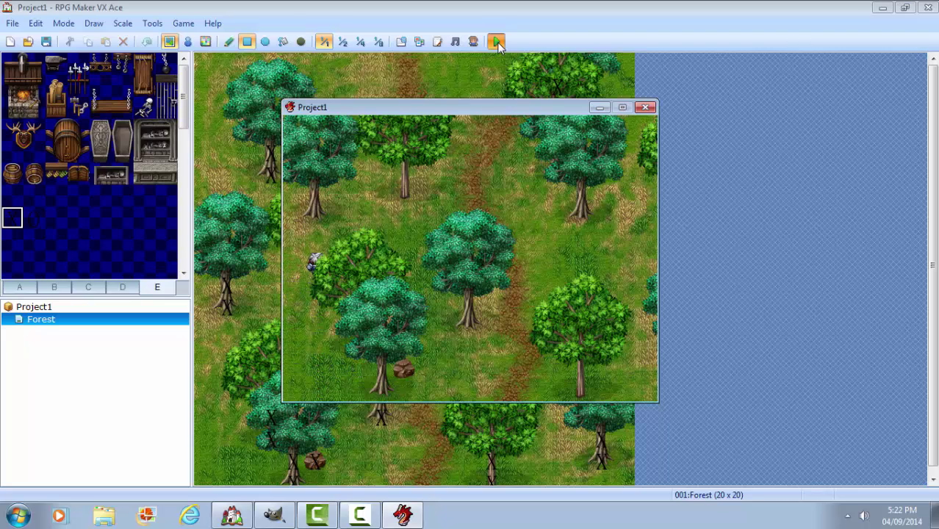
pyautogui.press('Right')
pyautogui.press('Up')
pyautogui.press('Right')
pyautogui.press('Left')
pyautogui.press('Up')
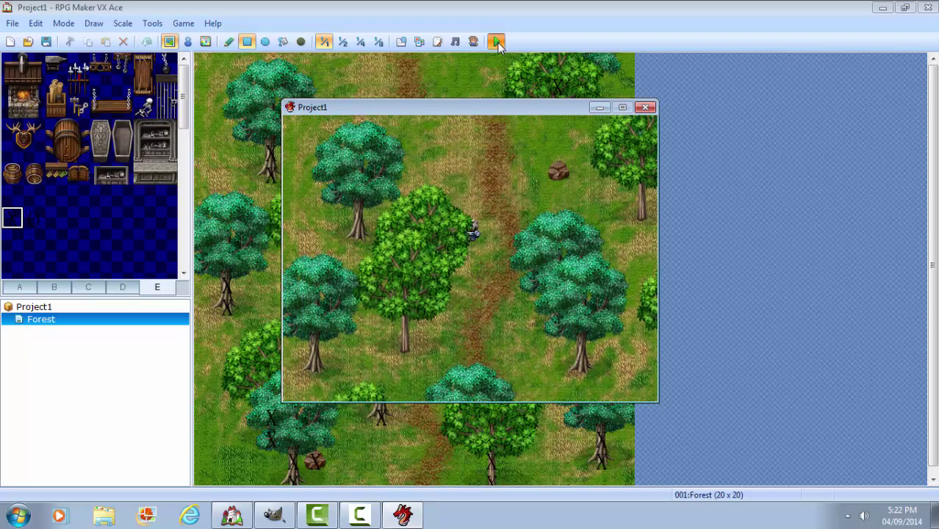
pyautogui.press('Right')
pyautogui.press('Left')
pyautogui.press('Down')
pyautogui.press('Down')
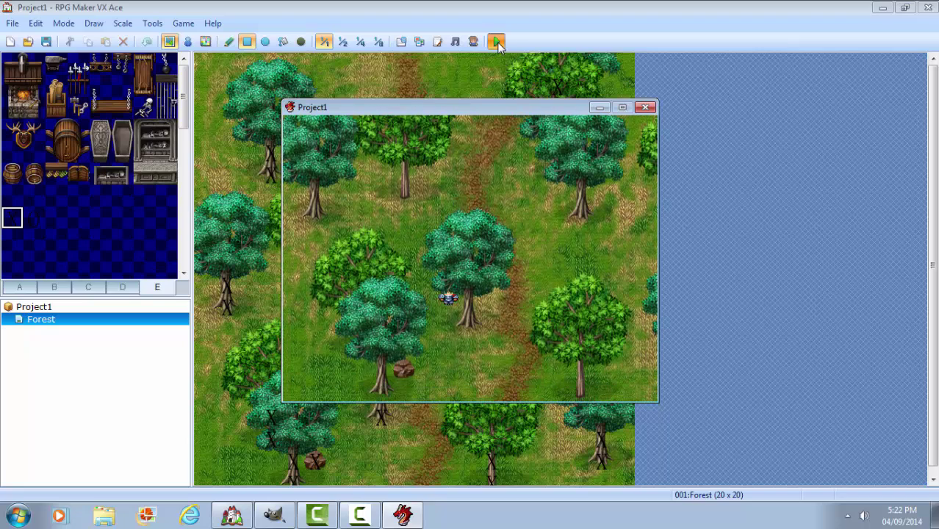
pyautogui.press('Up')
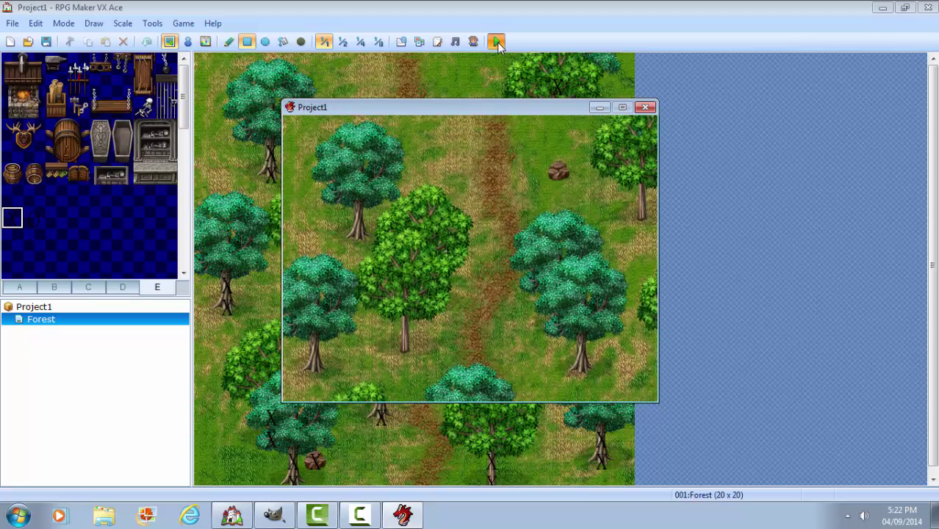
pyautogui.press('Right')
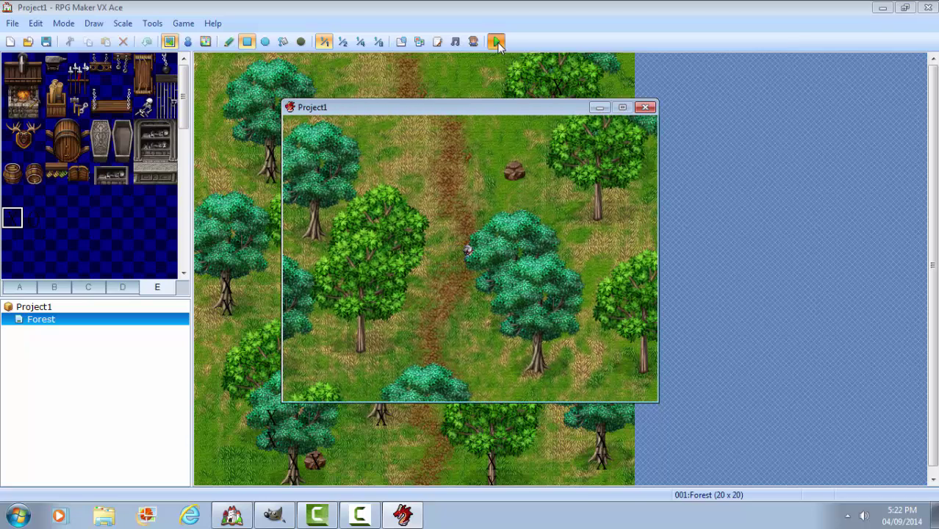
pyautogui.click(644, 108)
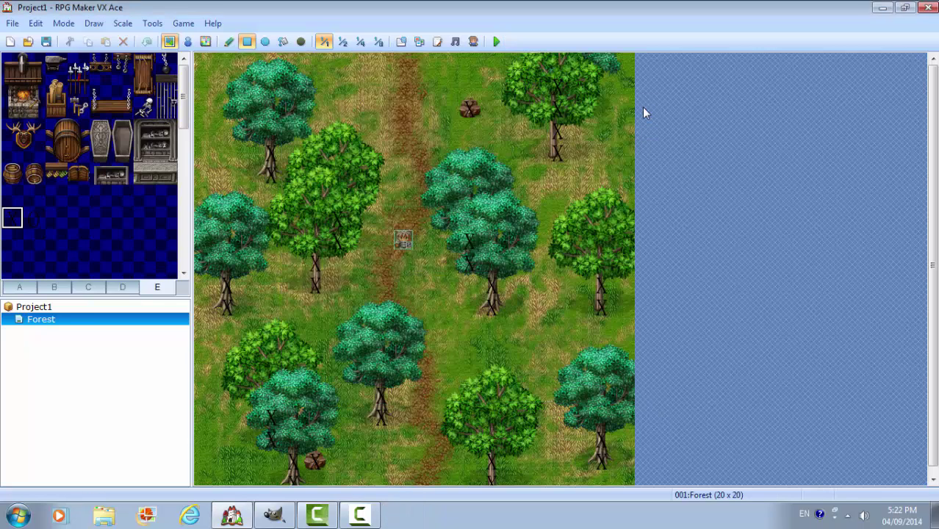